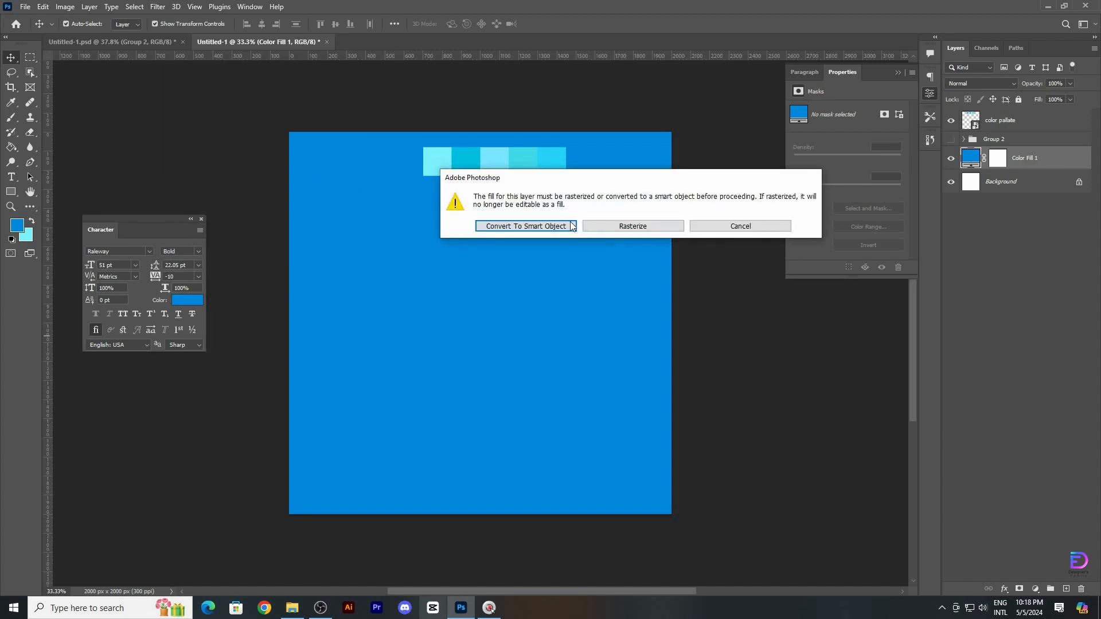
Convert the Color Fill 1 layer to a smart object and apply Gaussian Blur to it
left_click(563, 220)
key("Return")
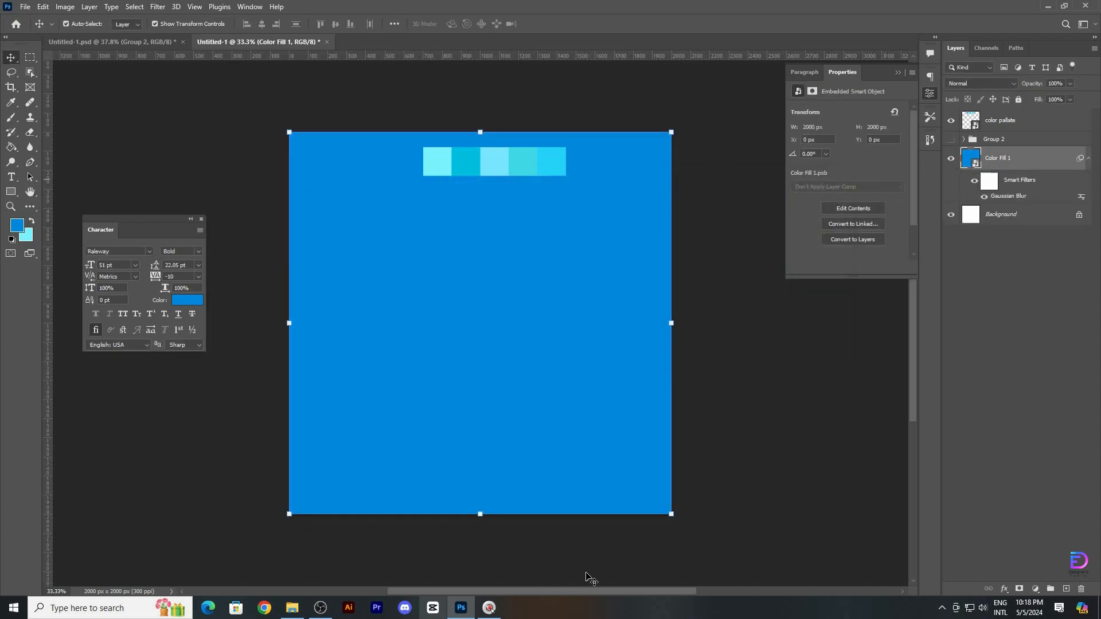
Add an Exposure adjustment clipped to the Color Fill 1 layer with gamma correction 0.81 and compare before and after
left_click(1036, 590)
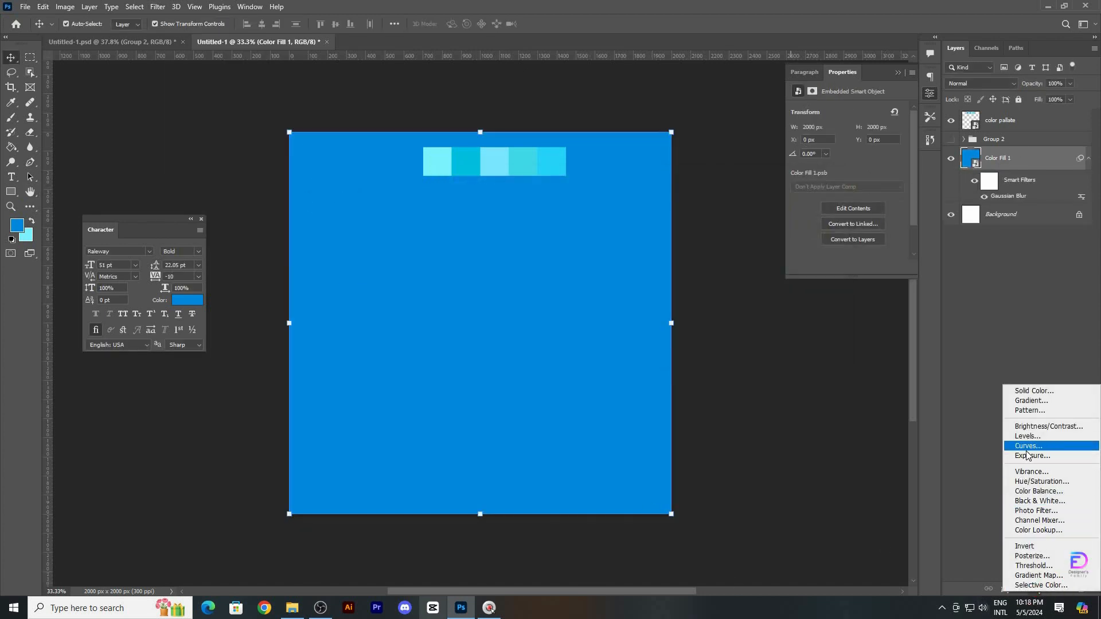
left_click(1026, 461)
left_click(832, 267)
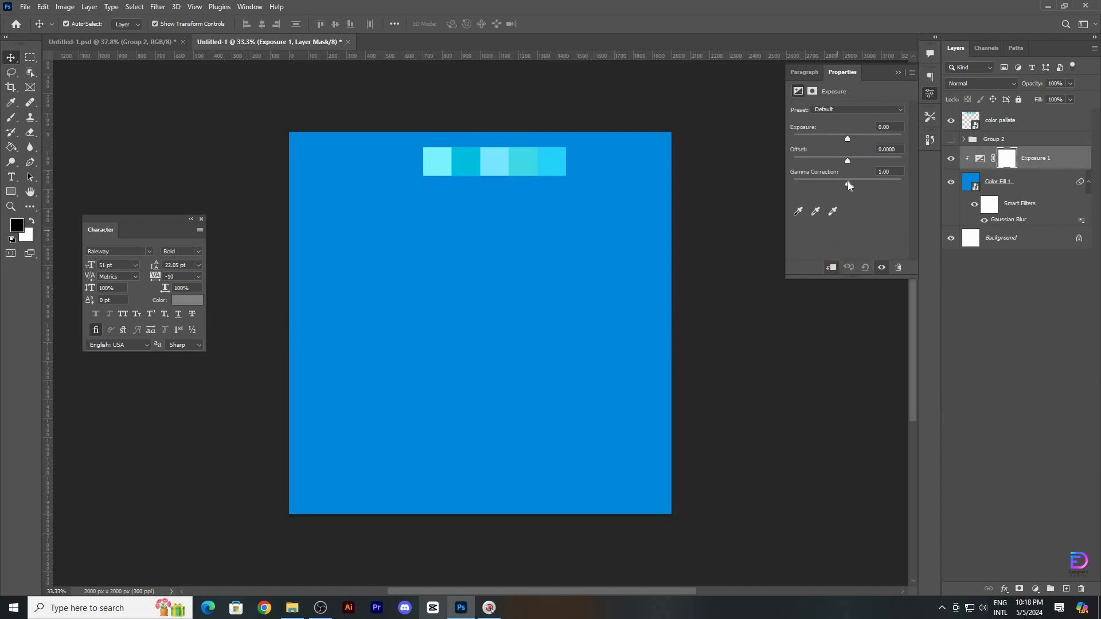
left_click_drag(847, 184, 855, 182)
left_click(882, 267)
left_click(881, 268)
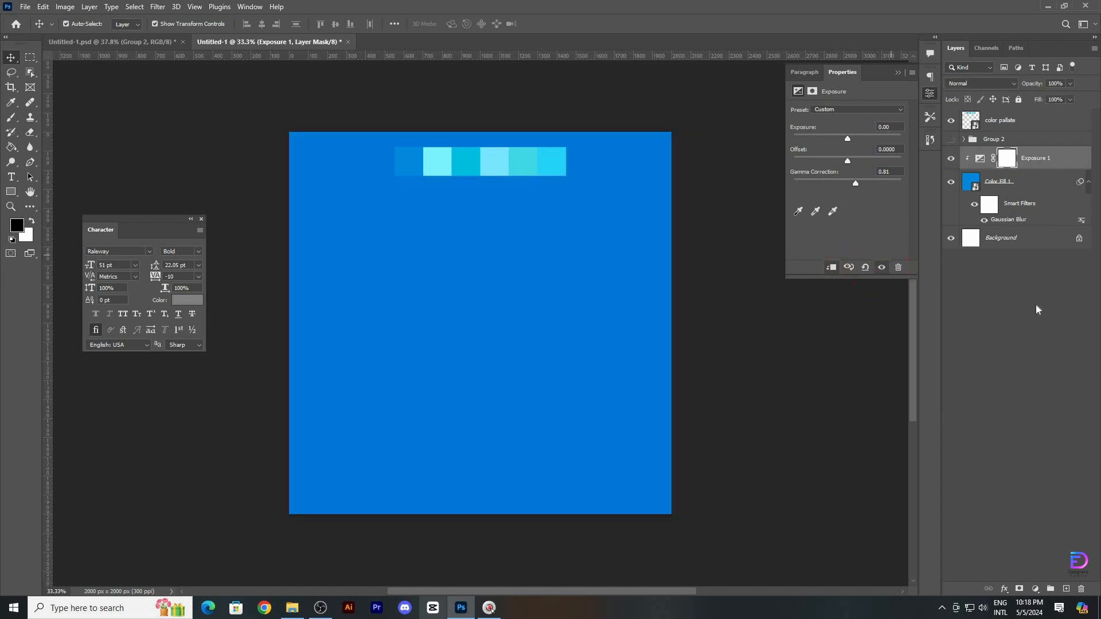
Show and expand Group 2 and delete Layer 1 from it
left_click(951, 139)
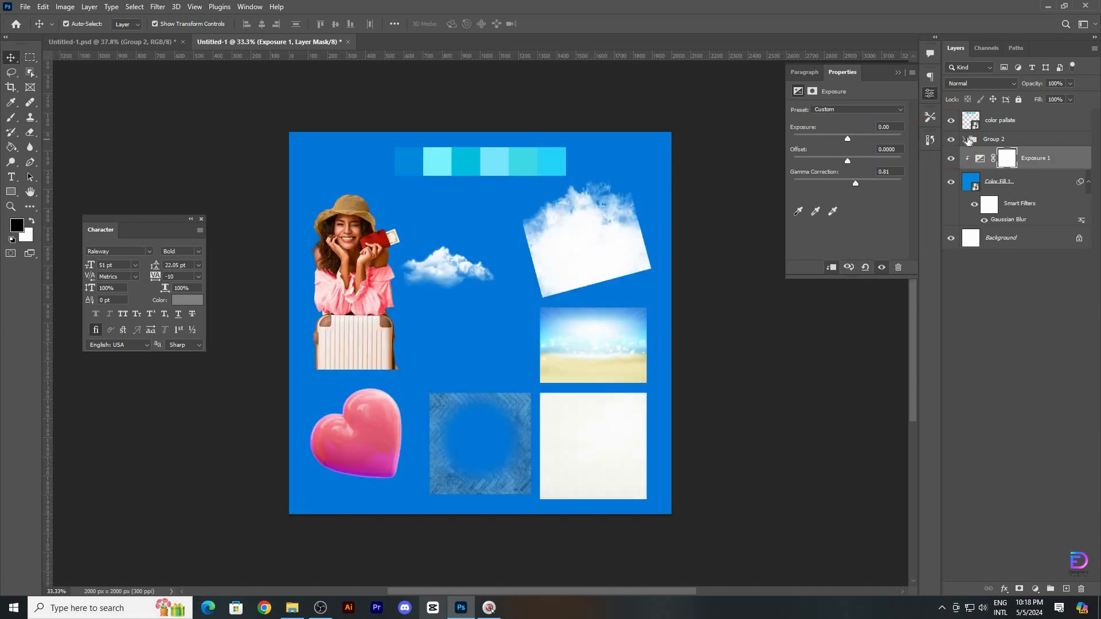
left_click(968, 140)
left_click(1002, 301)
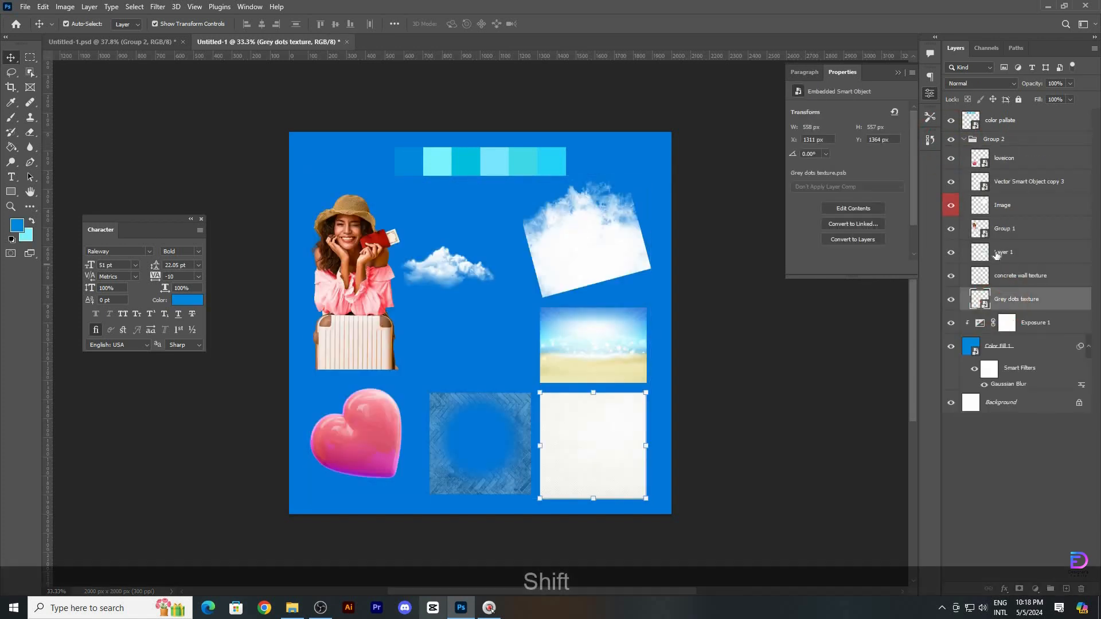
left_click(1009, 253, "shift")
left_click(1010, 252)
key("Delete")
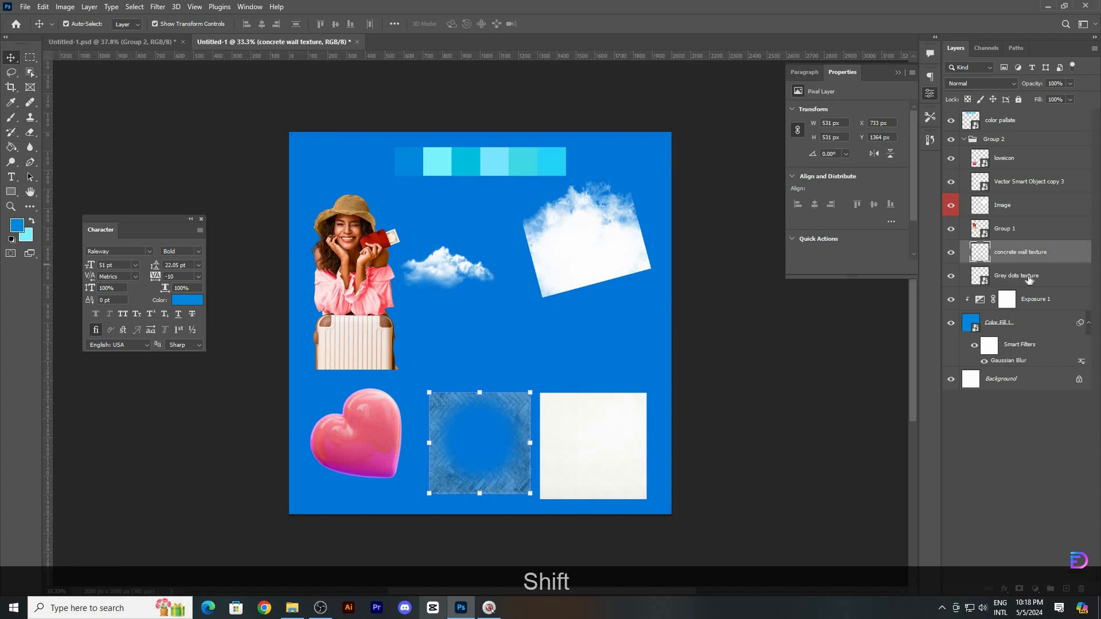
Move the concrete wall texture and Grey dots texture layers out of Group 2 to just above Exposure 1 and hide the group
left_click(1027, 278, "shift")
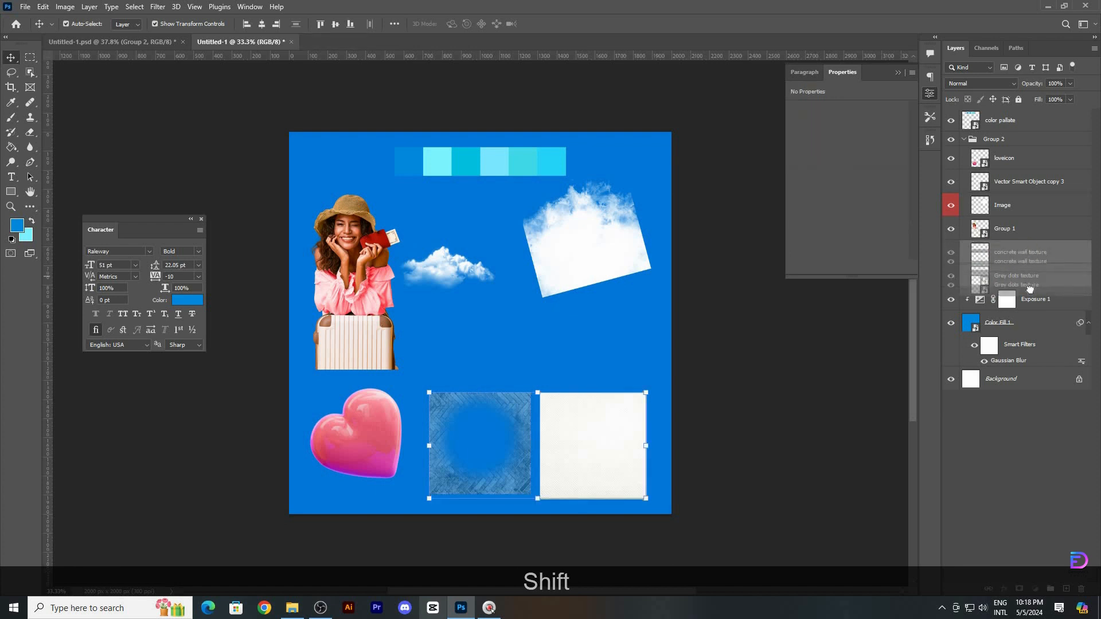
left_click(964, 140)
left_click(951, 139)
Align the two texture layers over each other and scale them together to about 371% to cover the canvas
left_click(1010, 158)
left_click(553, 397, "shift")
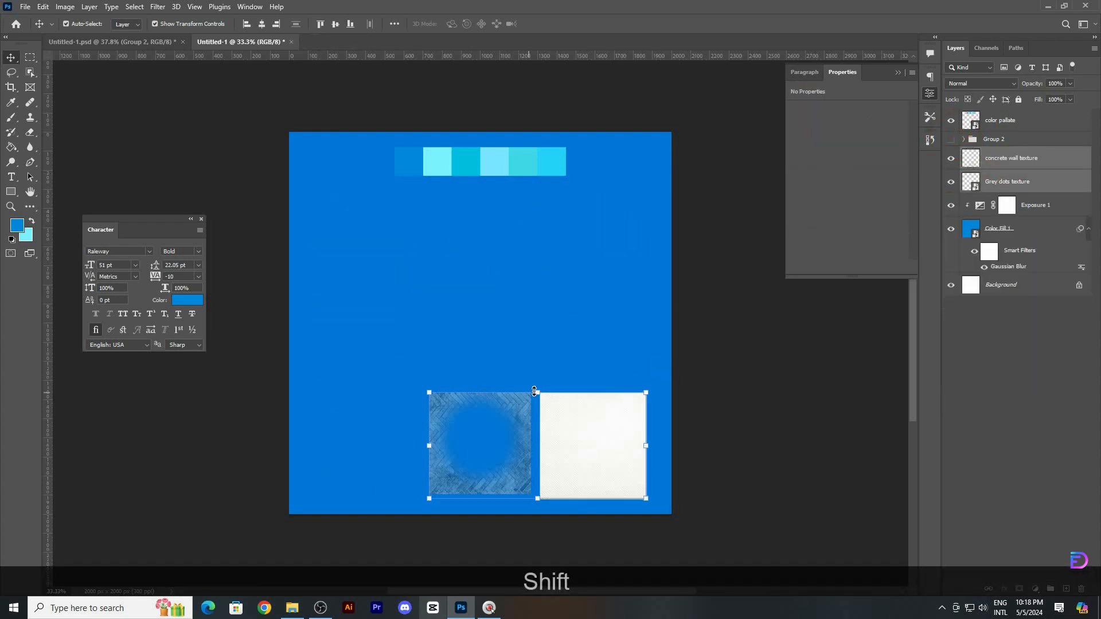
left_click(335, 24)
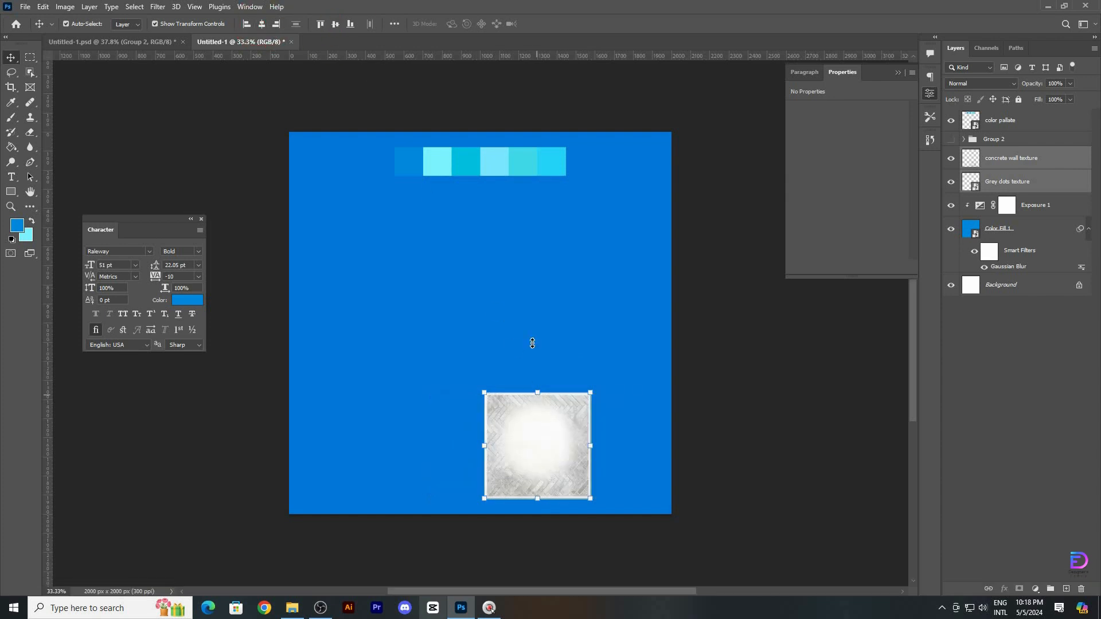
key("ctrl+t")
left_click_drag(537, 392, 535, 109)
left_click_drag(511, 224, 474, 228)
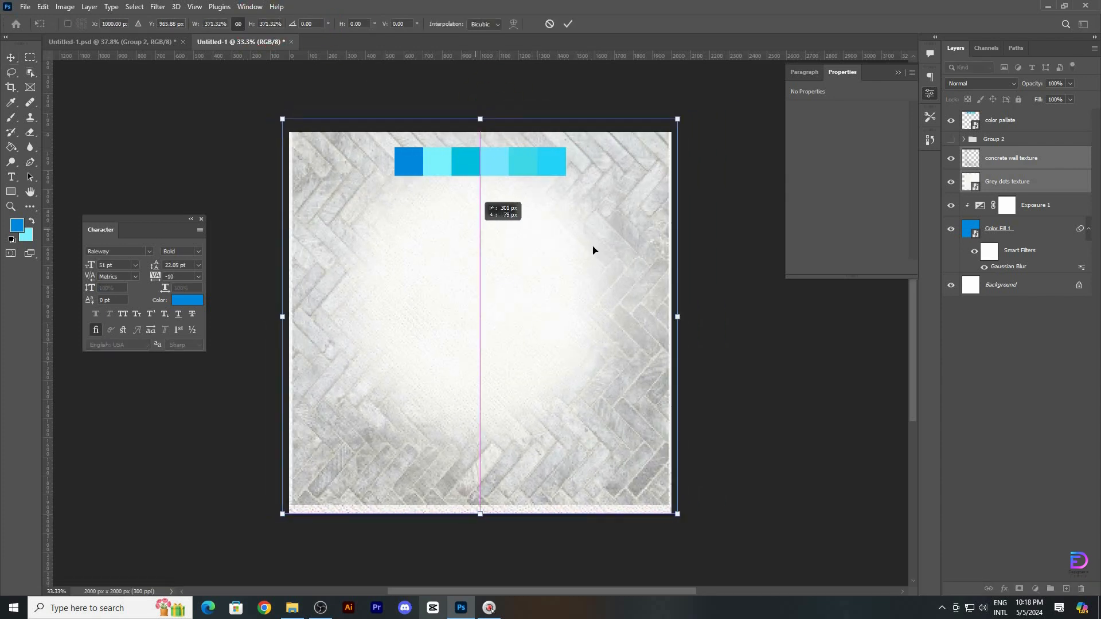
key("Return")
Hide the concrete wall texture and scale the Grey dots texture down to about 2004 px to fit the canvas
left_click(951, 158)
left_click(1008, 181)
key("ctrl+t")
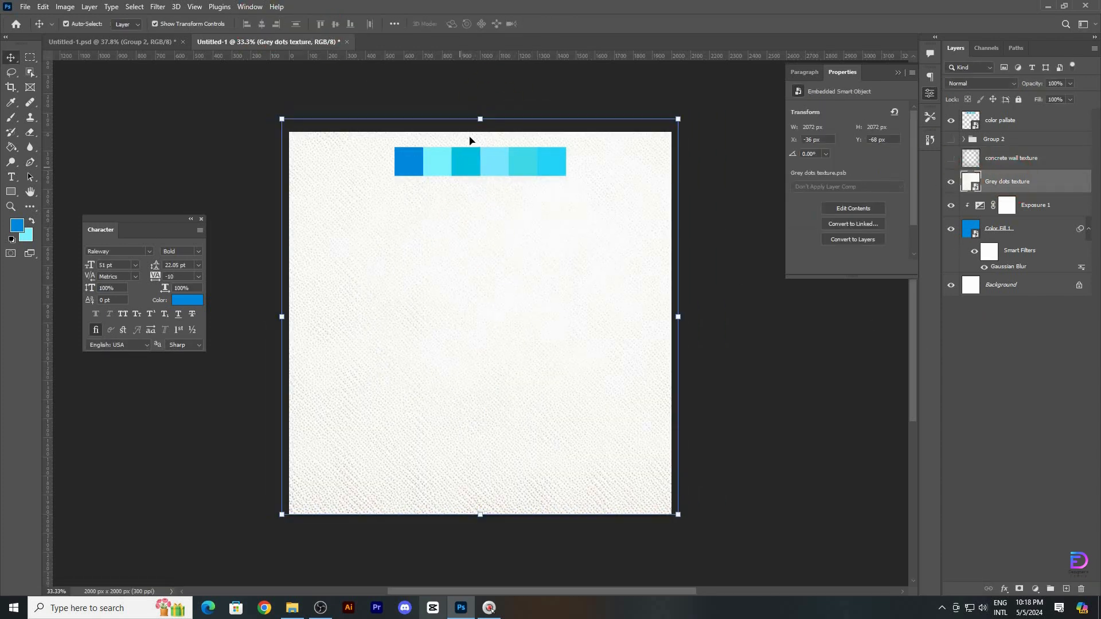
left_click_drag(481, 132, 483, 135)
key("Return")
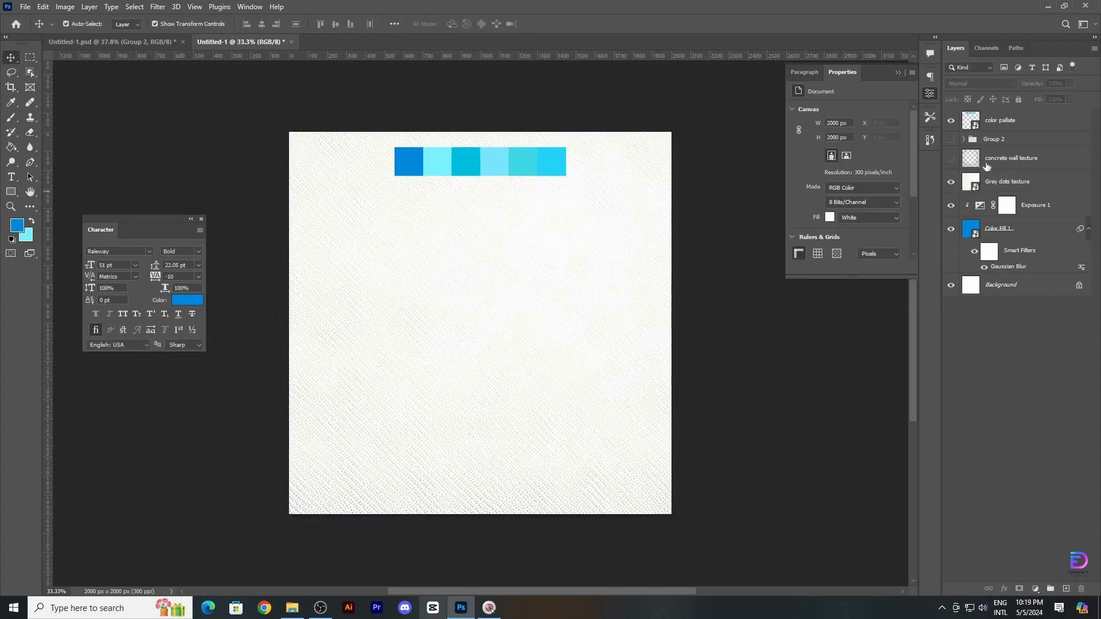
Set the Grey dots texture layer to Multiply blending with 30% opacity
left_click(972, 81)
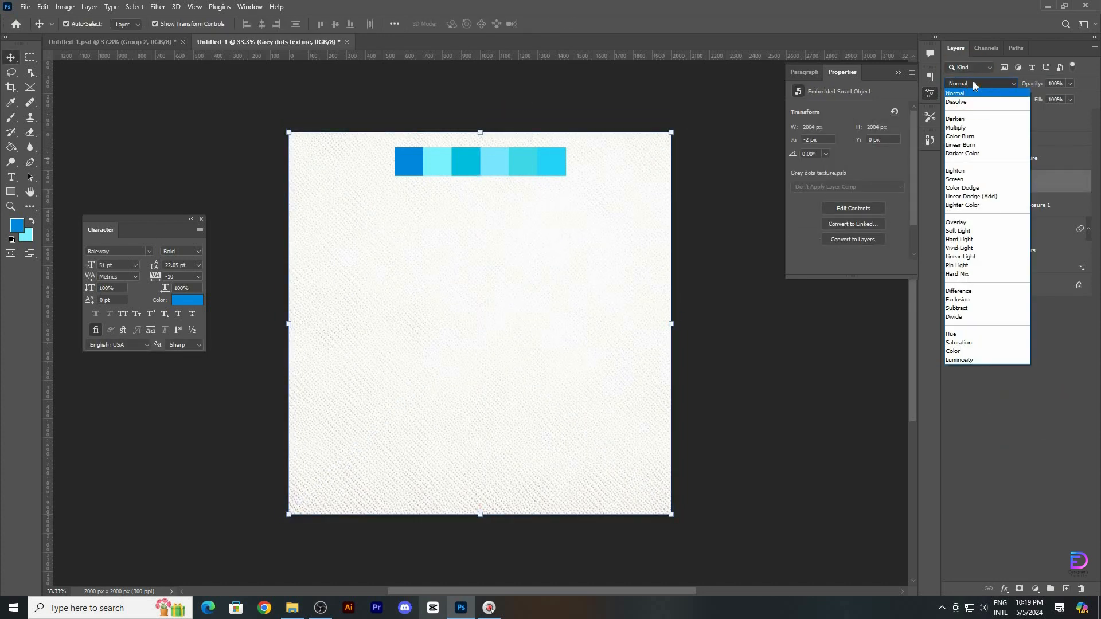
left_click(963, 128)
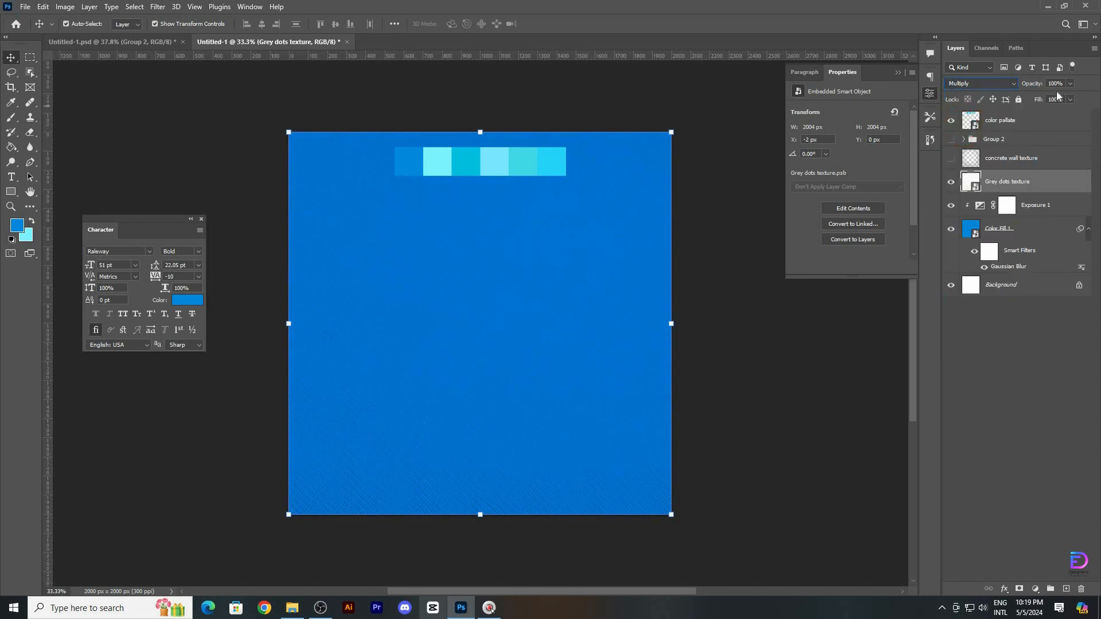
key("shift+Down")
key("shift+Down")
key("shift+Down")
key("shift+Down")
key("shift+Down")
key("shift+Down")
key("shift+Down")
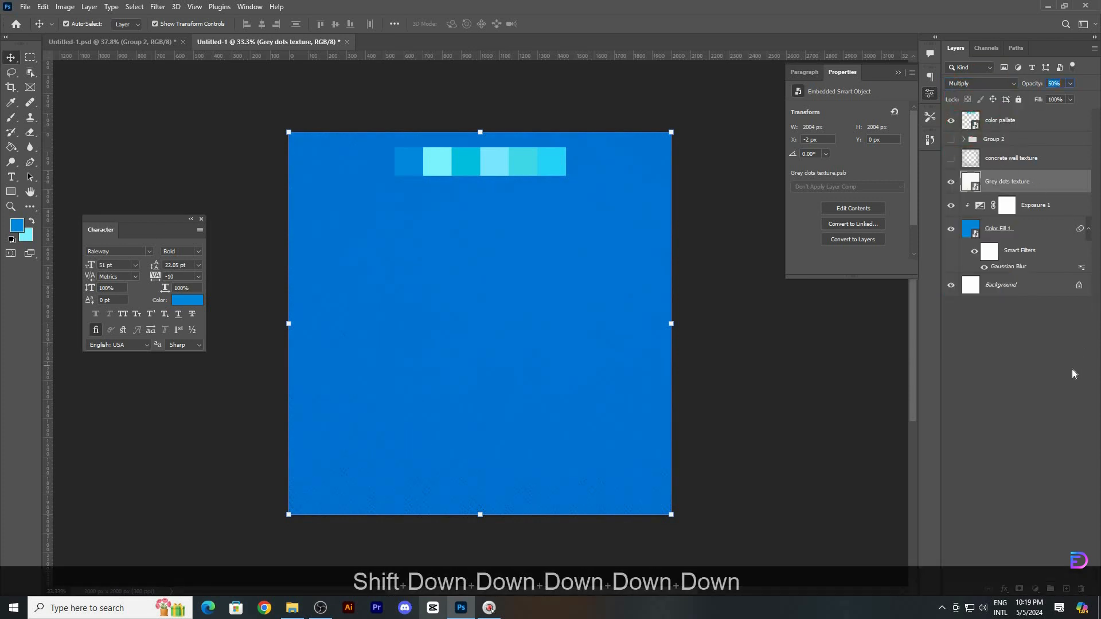
Align the Grey dots texture to the vertical centre of the whole canvas and clear the selection
left_click(1027, 181)
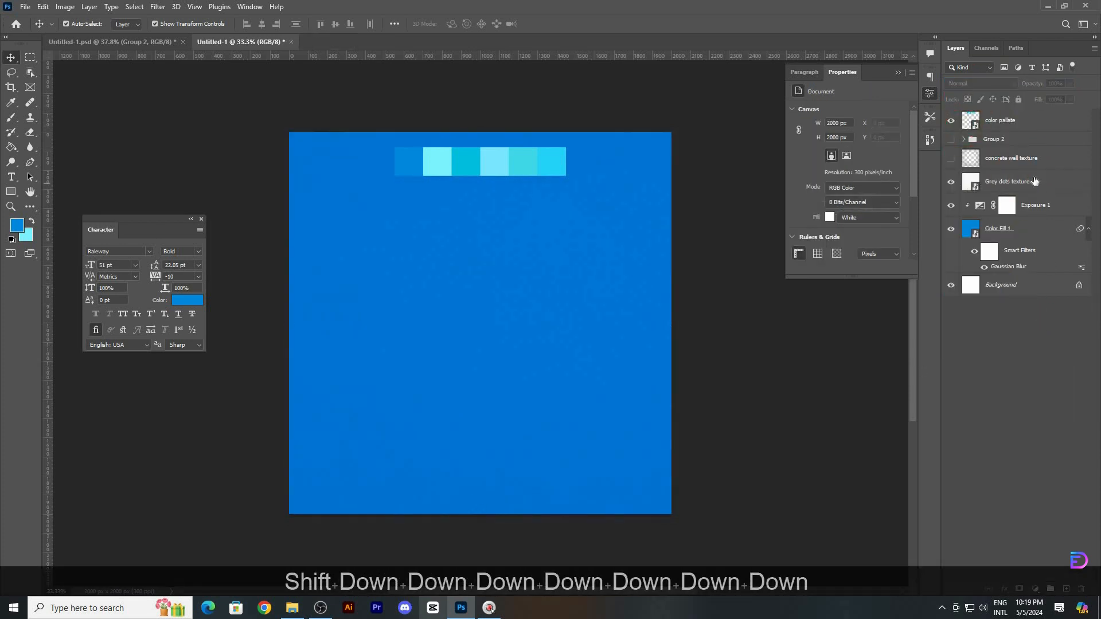
key("ctrl+a")
left_click(336, 24)
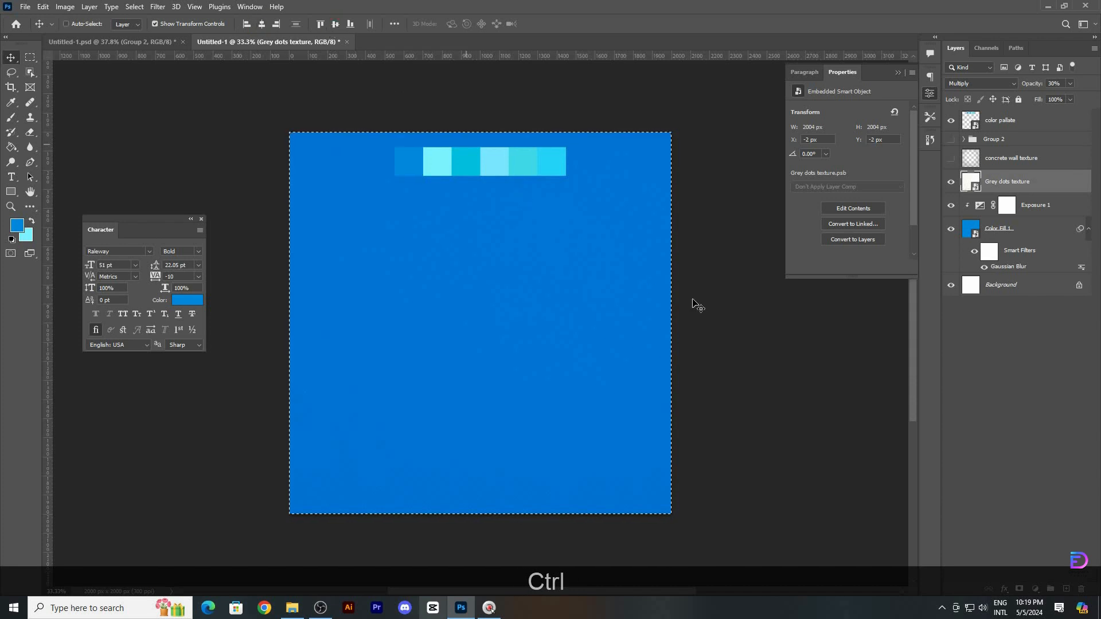
key("ctrl+d")
Show the concrete wall texture and enlarge it to about 2020 px so it reaches the canvas's lower edge
left_click(951, 158)
left_click(369, 212)
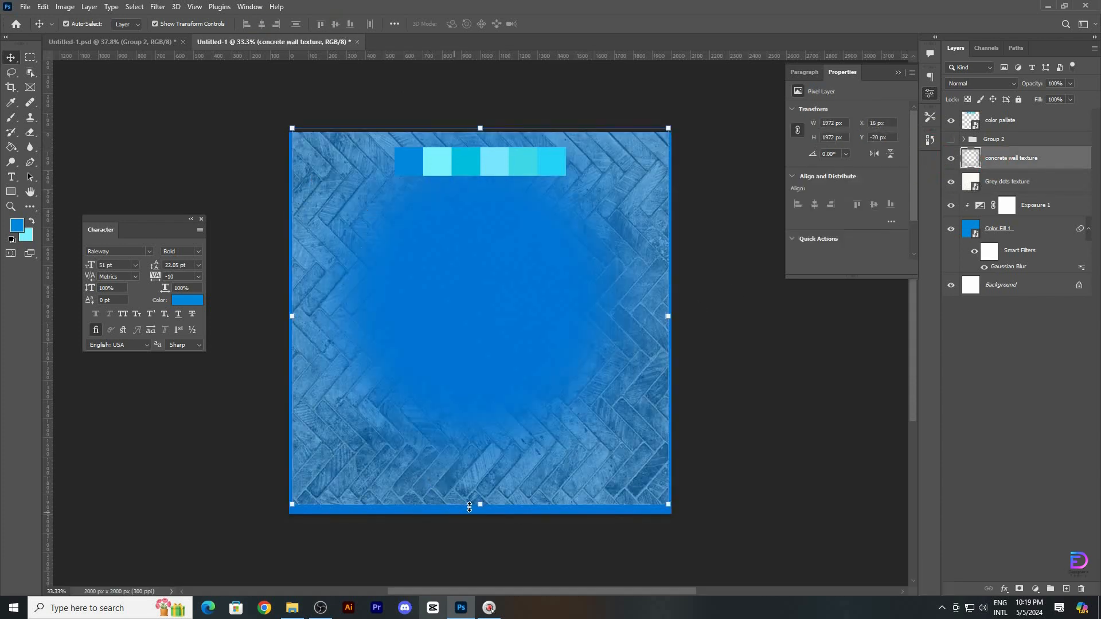
left_click_drag(481, 505, 469, 514)
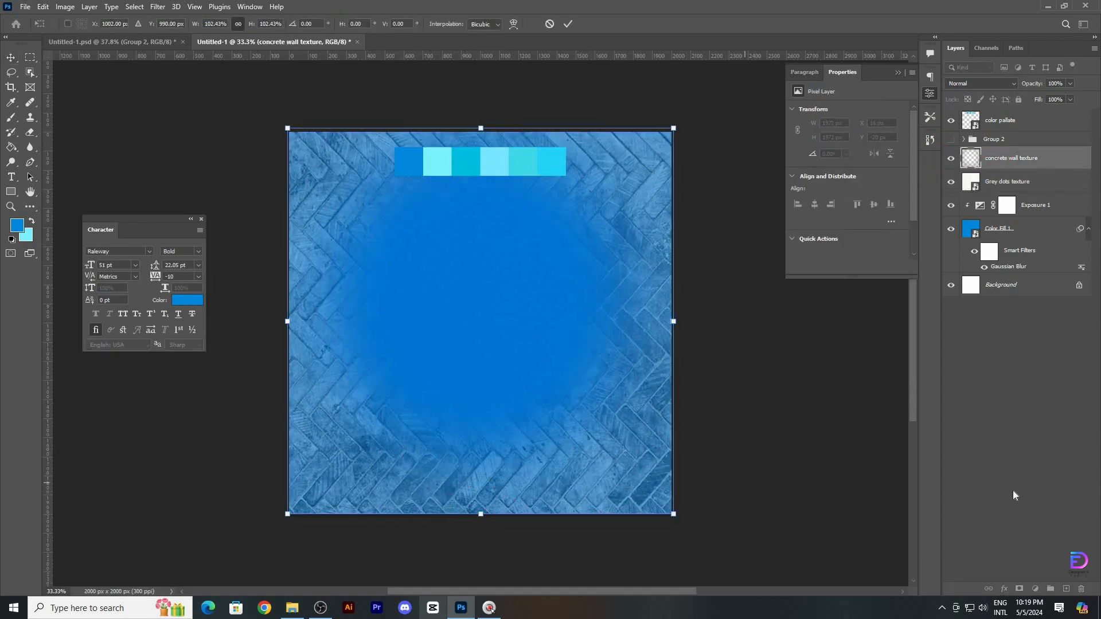
key("Return")
Set the concrete wall texture layer to Overlay blending with 12% opacity
left_click(994, 84)
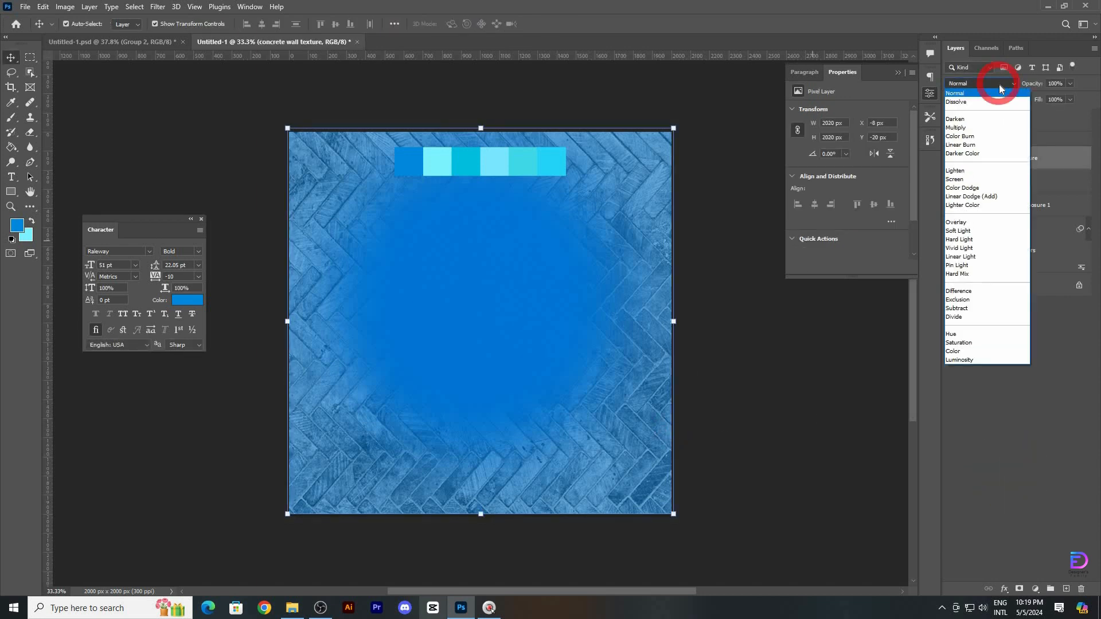
left_click(975, 222)
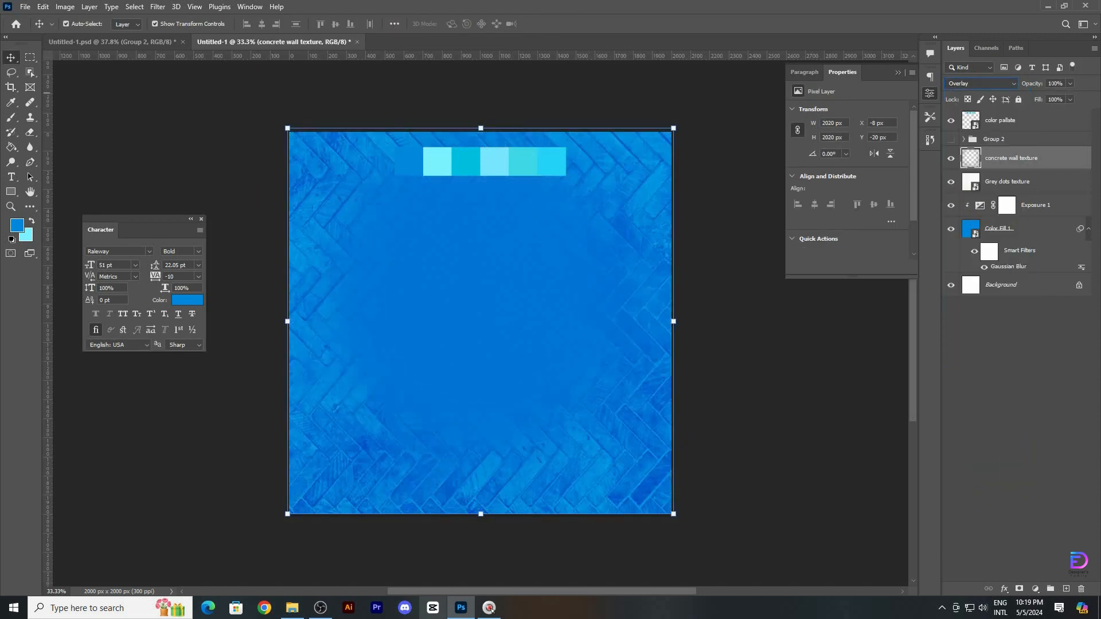
key("BackSpace")
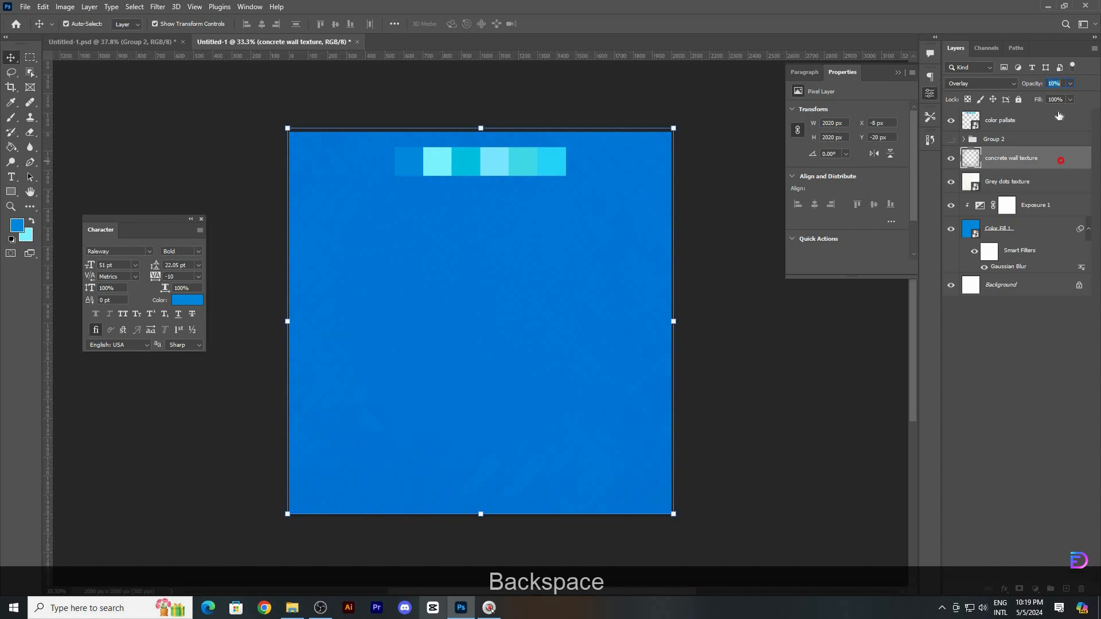
key("ctrl+a")
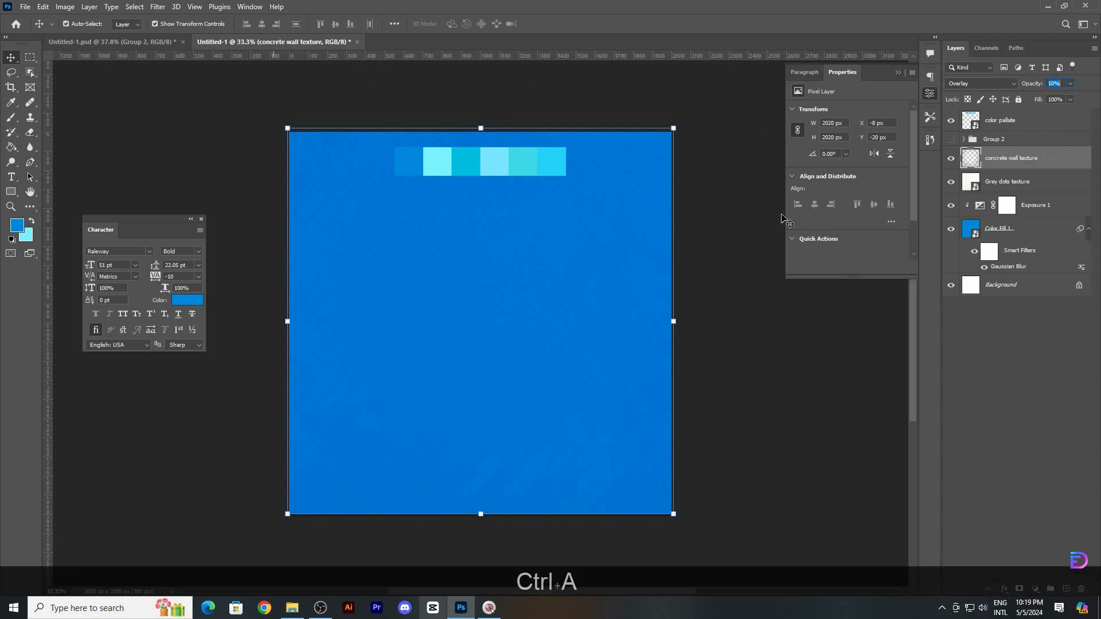
key("Up")
key("Up")
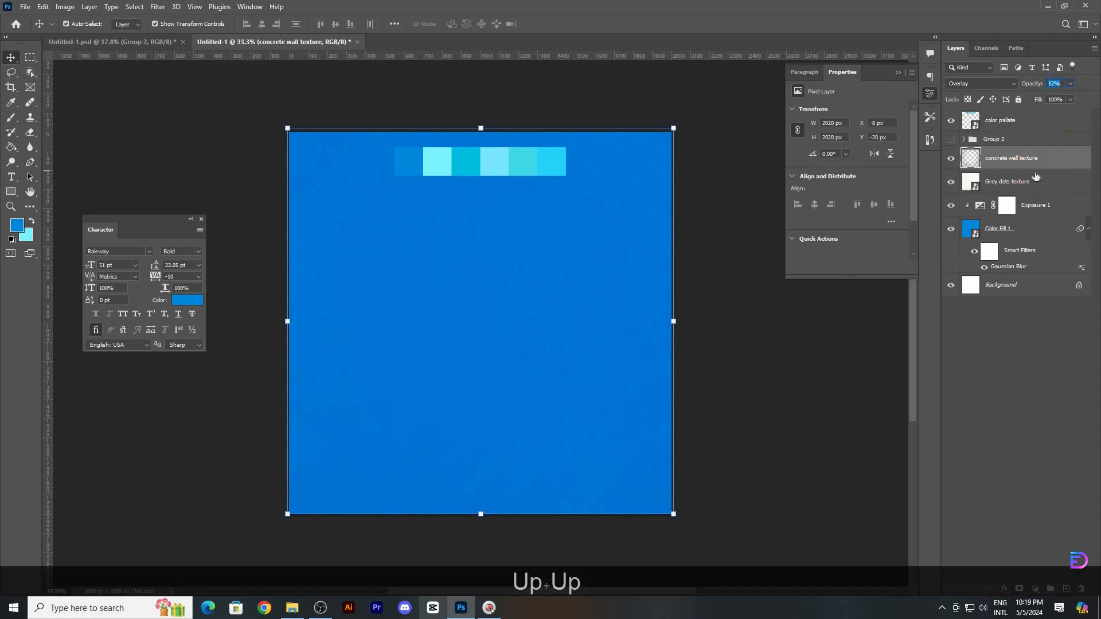
Centre the concrete wall texture horizontally and vertically on the canvas and clear the selection
left_click(1032, 181)
key("ctrl+a")
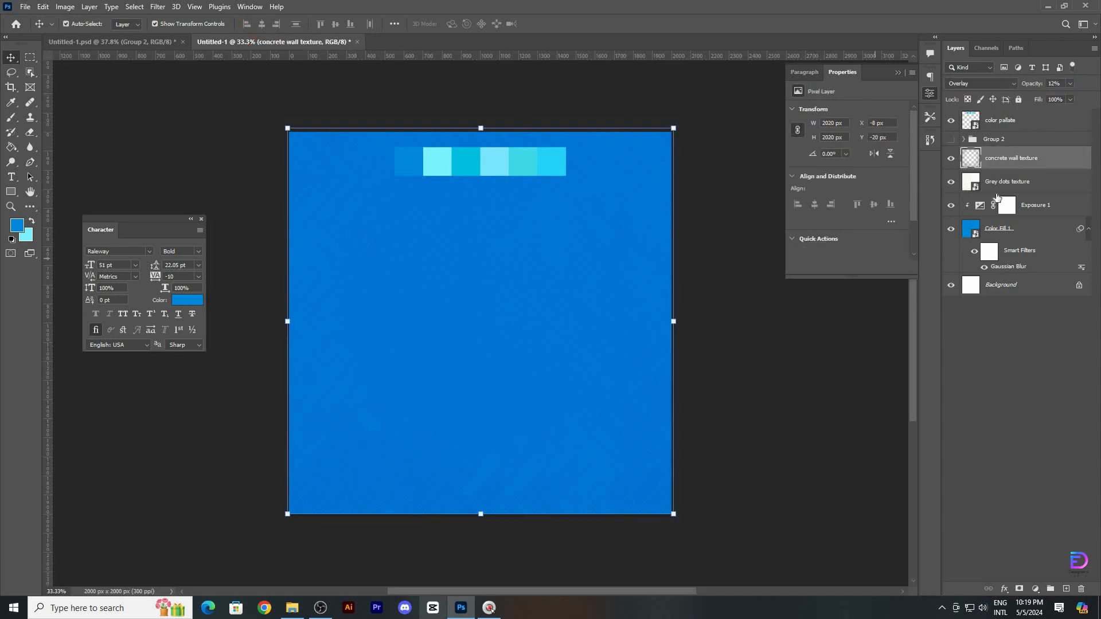
key("ctrl+a")
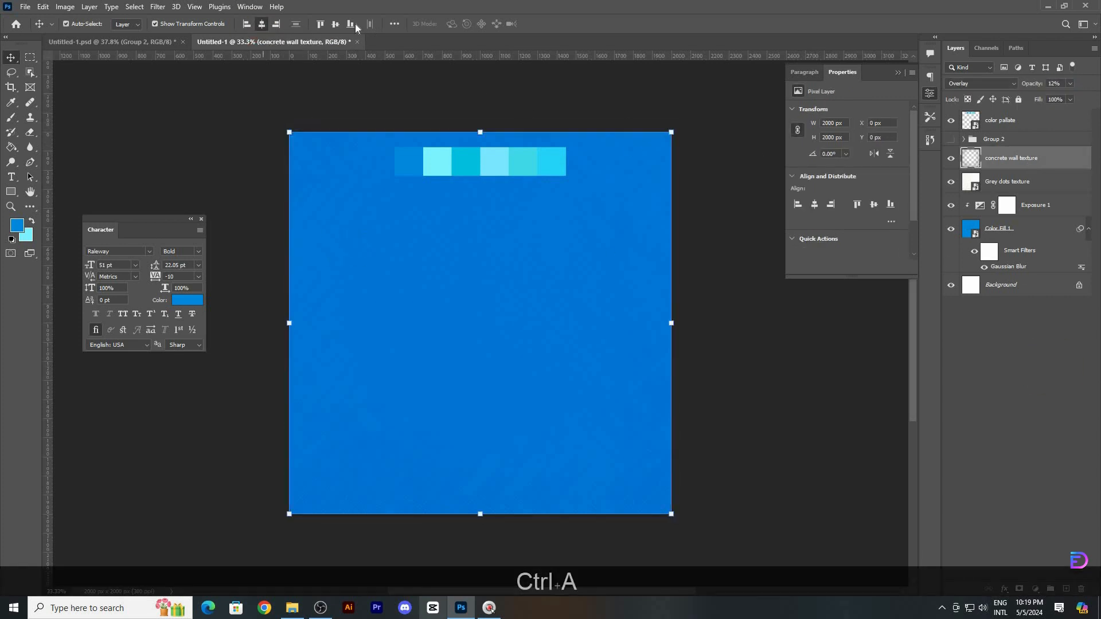
key("ctrl+d")
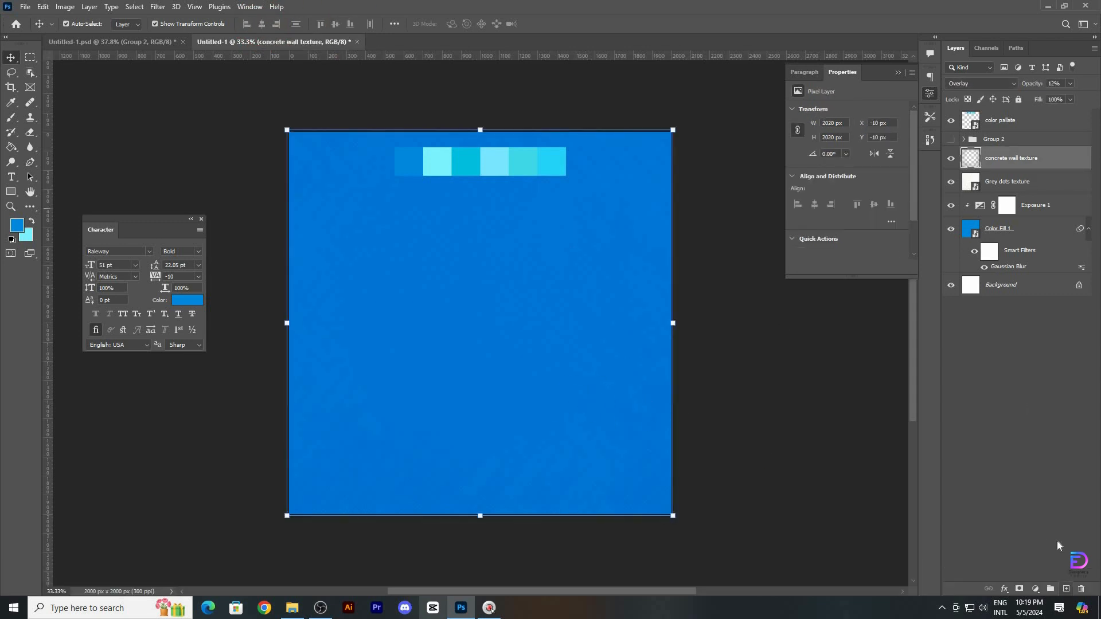
Add a new layer above the concrete wall texture and sample the palette's light cyan 7cf2ff as foreground colour
left_click(1066, 589)
left_click(17, 225)
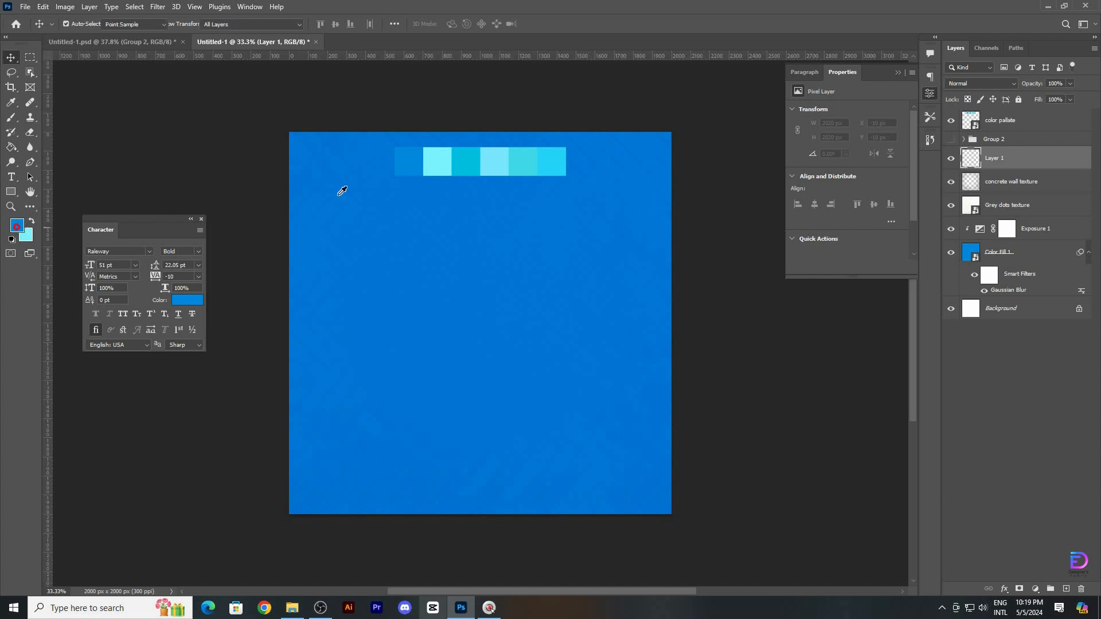
left_click(434, 161)
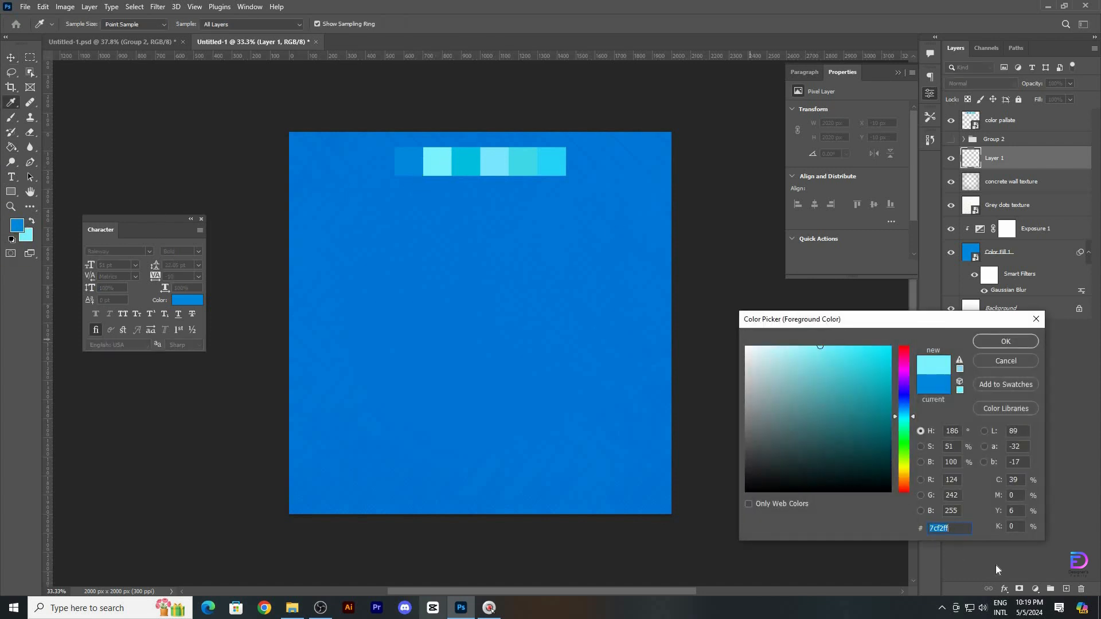
left_click(1005, 343)
Set up a soft 1200 px brush with 0% hardness and 70% flow
key("b")
right_click(385, 274)
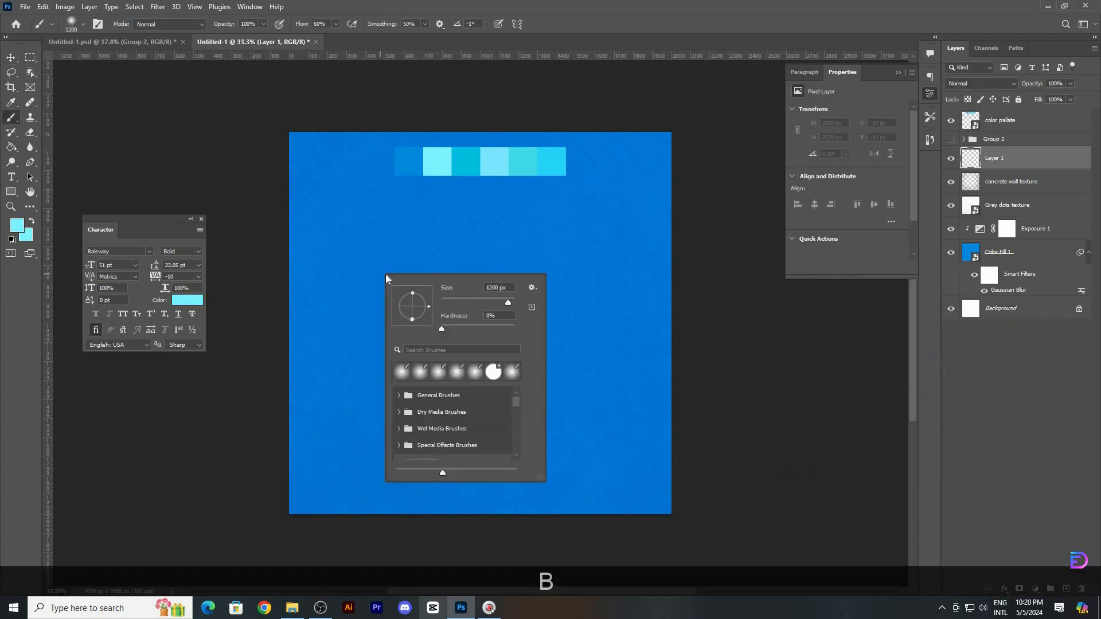
left_click(496, 316)
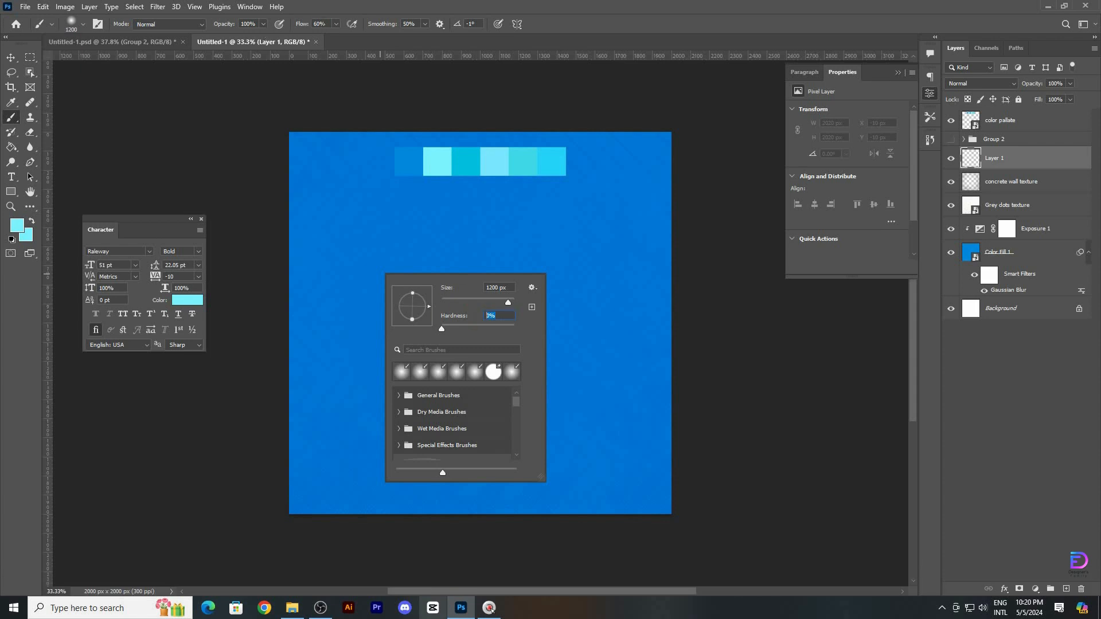
key("Return")
left_click(408, 24)
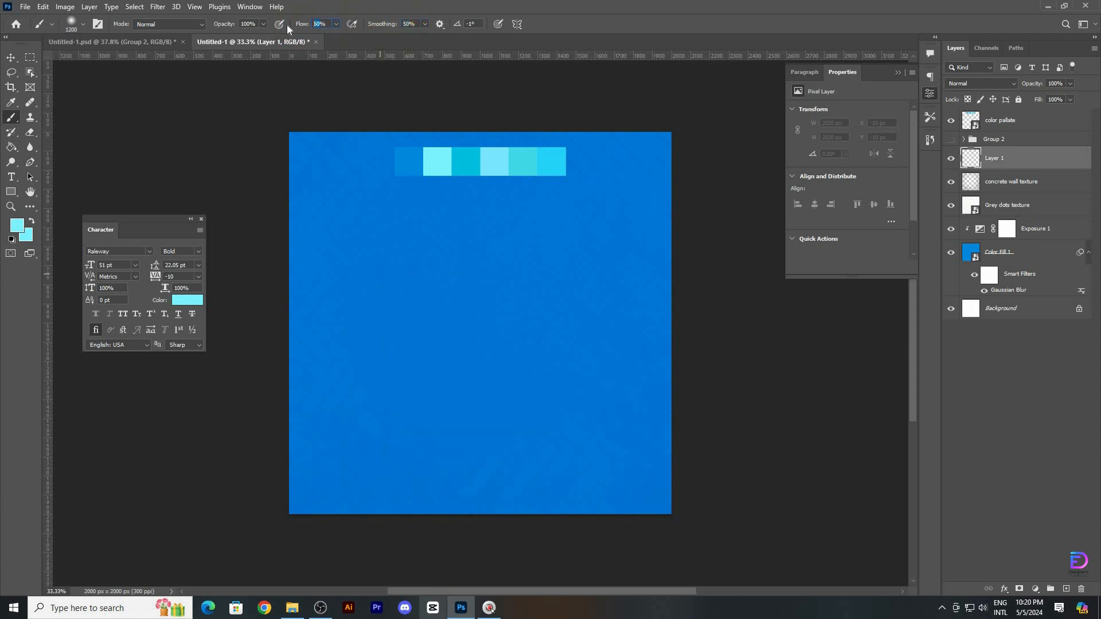
key("shift+Up")
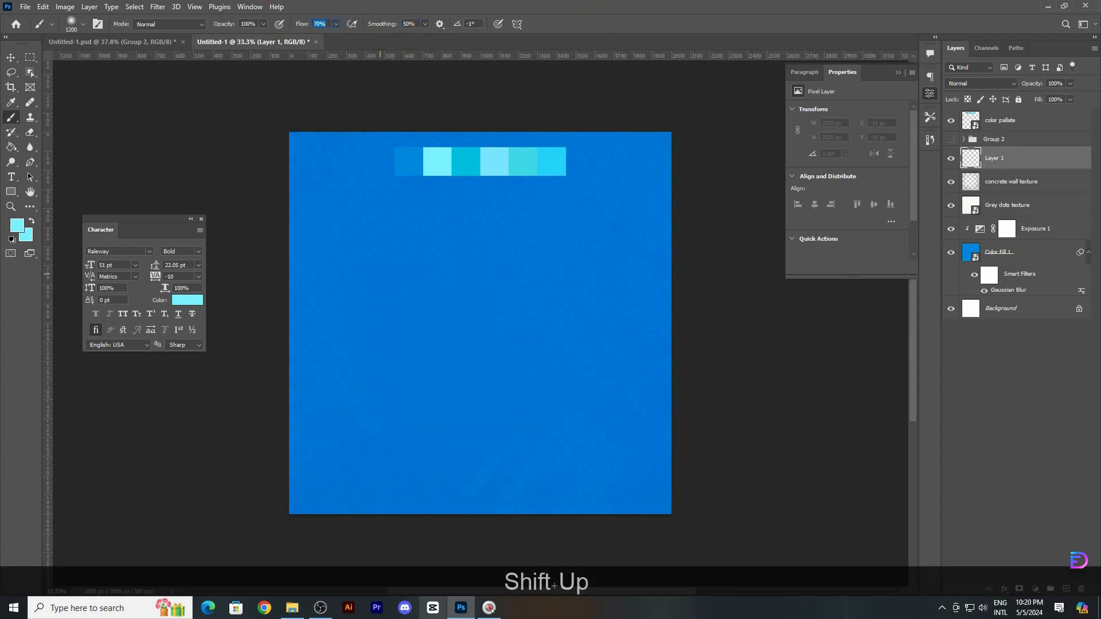
Hide the color pallate layer and make the new empty layer active for painting
left_click(951, 121)
left_click(982, 121)
left_click(991, 159)
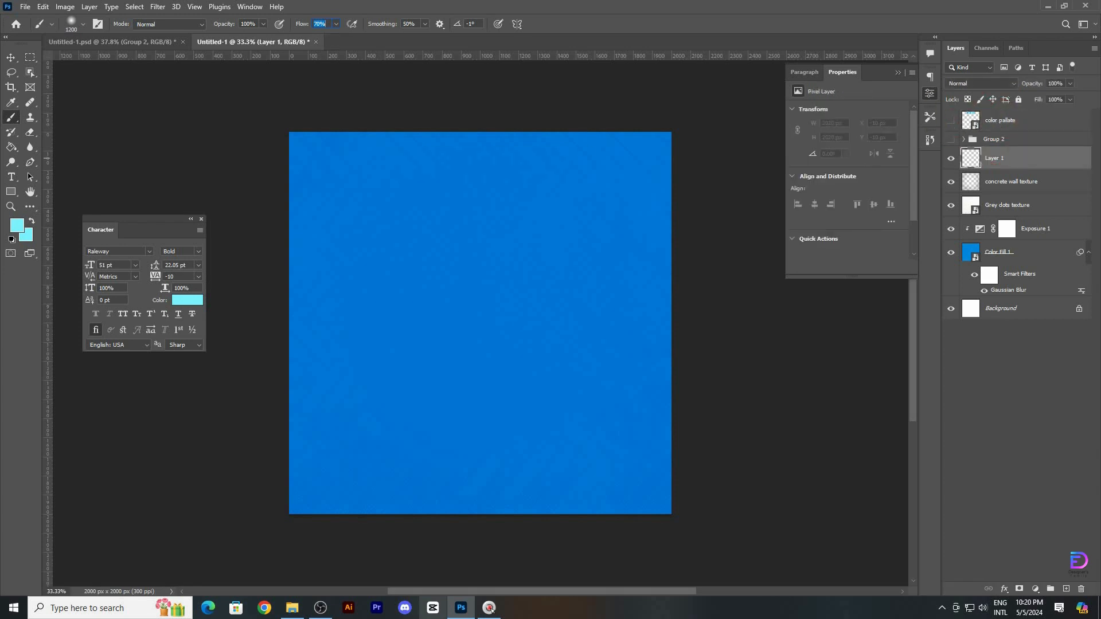
left_click(351, 207)
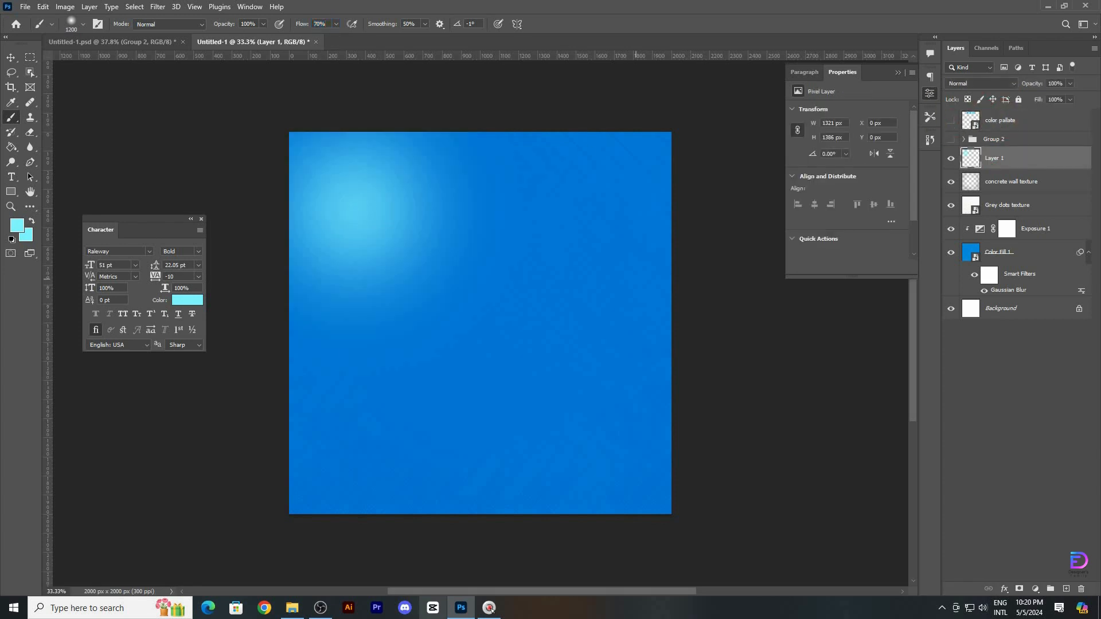
key("ctrl+z")
left_click(344, 204)
left_click(618, 235)
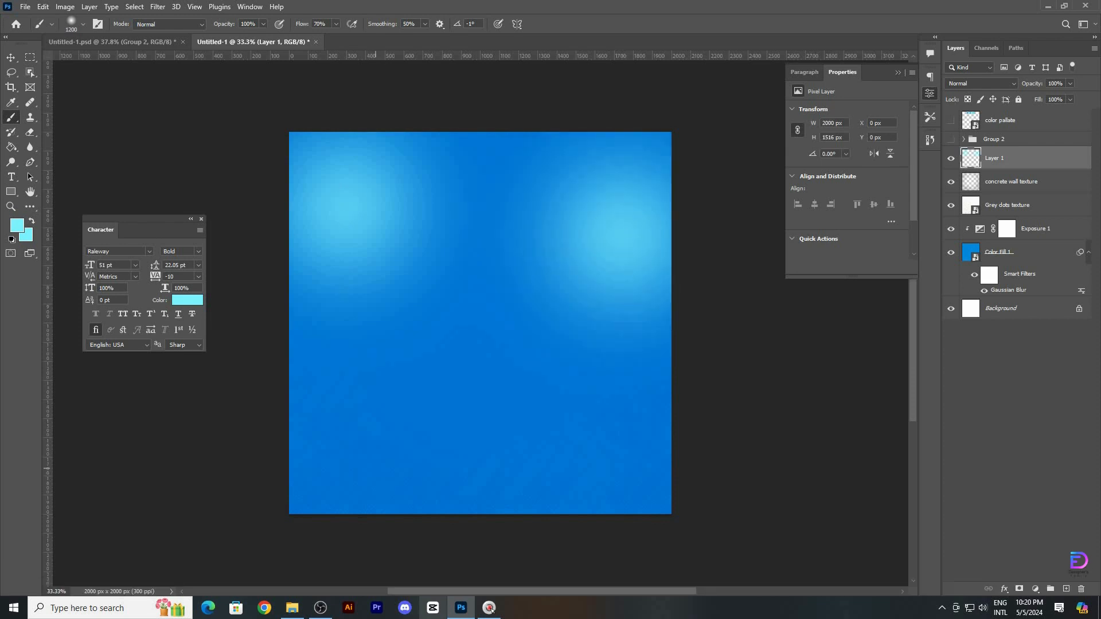
left_click(341, 456)
key("ctrl+z")
key("ctrl+z")
key("ctrl+z")
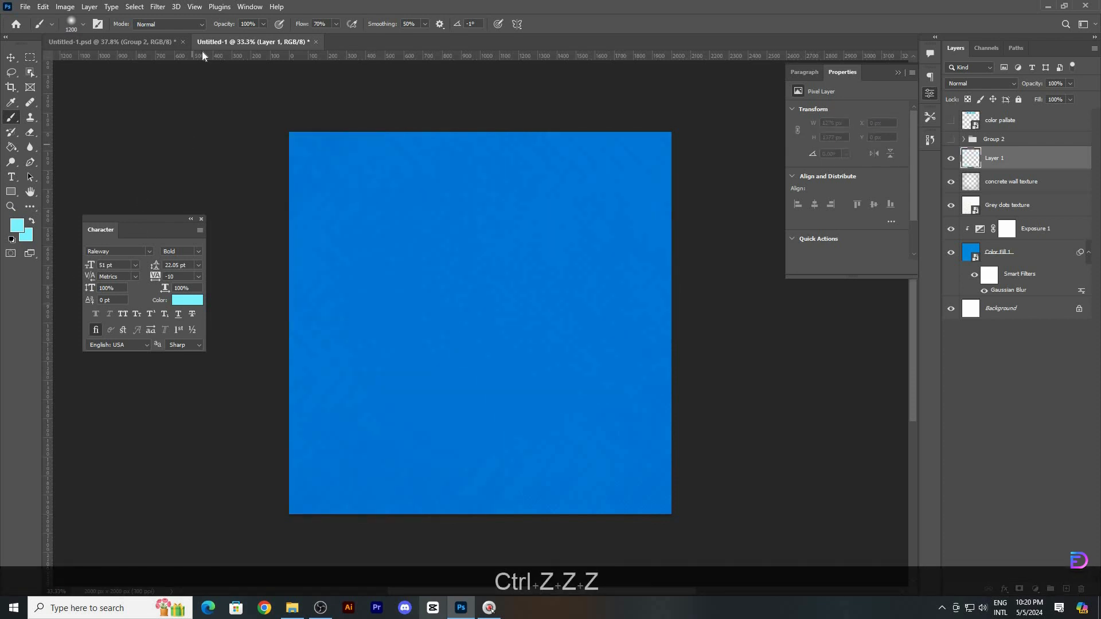
Lower the brush flow to 60% and paint soft cyan spots near the canvas's upper left, upper right and lower left corners
left_click(301, 24)
key("shift+Down")
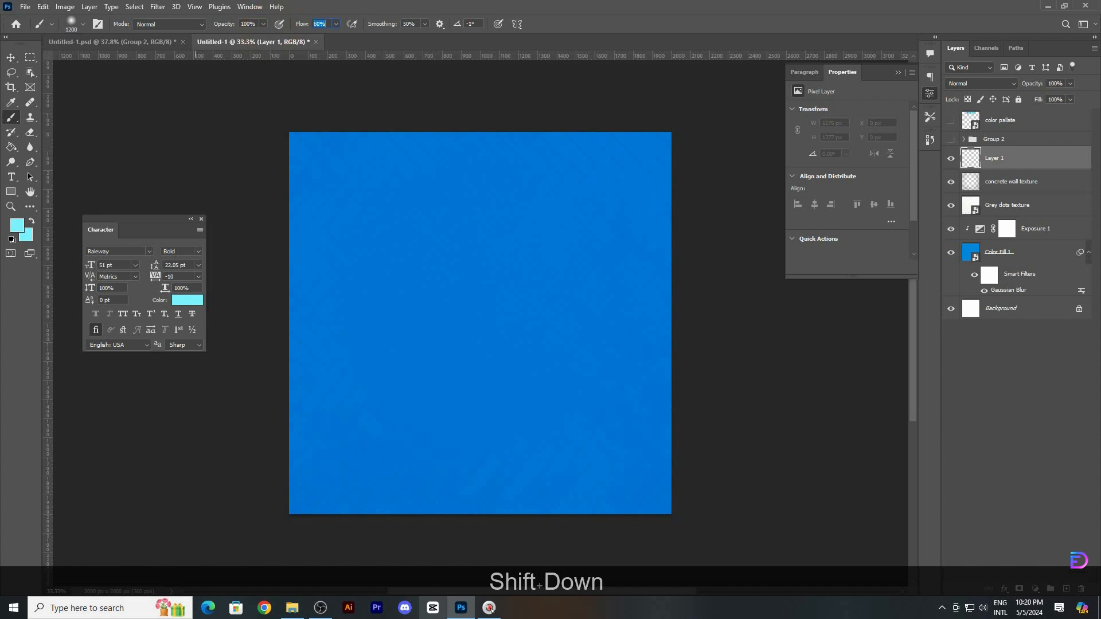
left_click(335, 210)
key("ctrl+z")
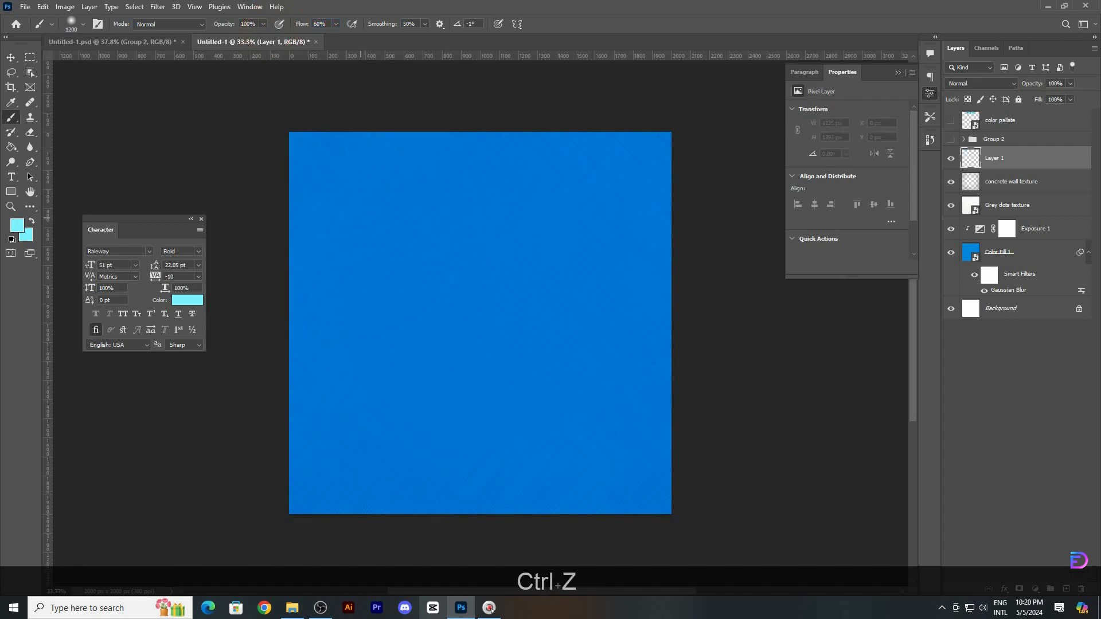
left_click(358, 210)
left_click(628, 236)
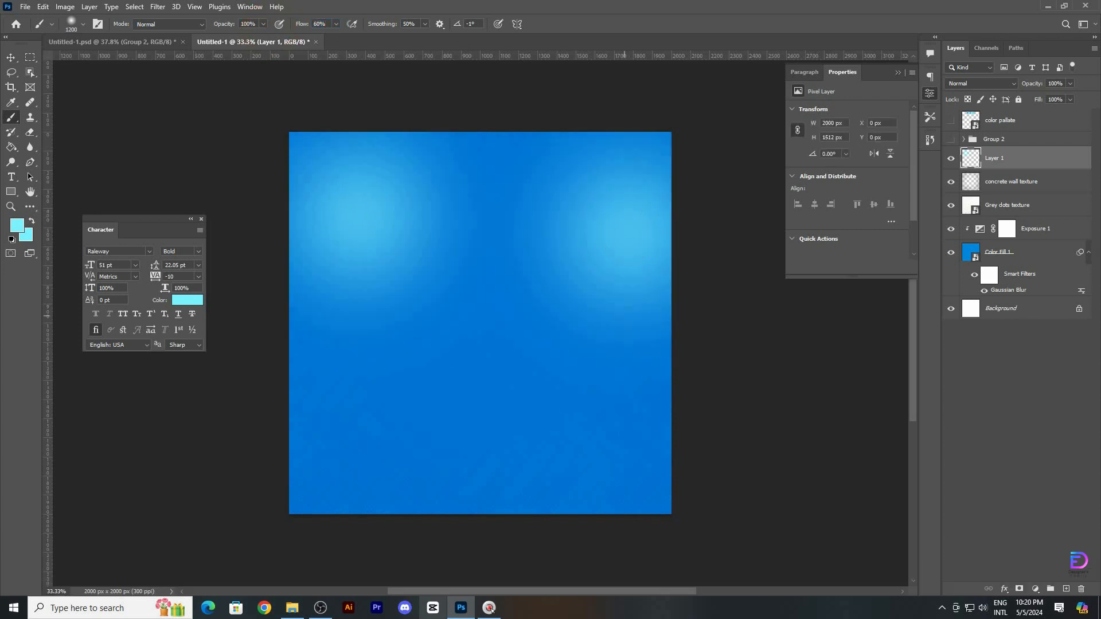
left_click(367, 456)
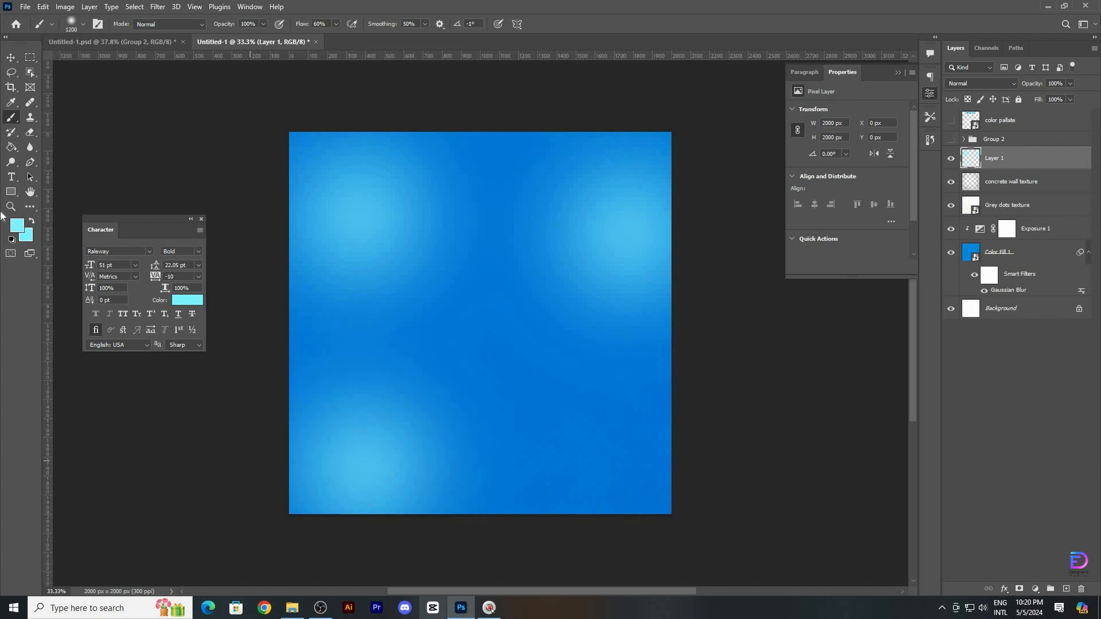
left_click(11, 57)
left_click(975, 83)
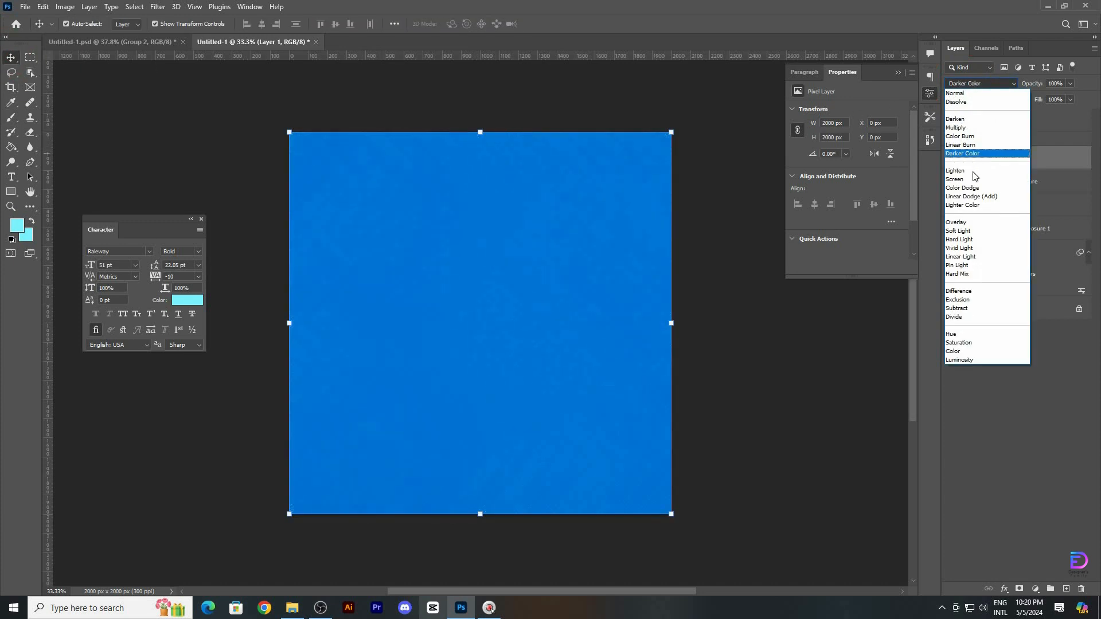
left_click(877, 314)
Group the layers from Brush down to Color Fill 1, name the group BG and lock it
left_click(1038, 291, "shift")
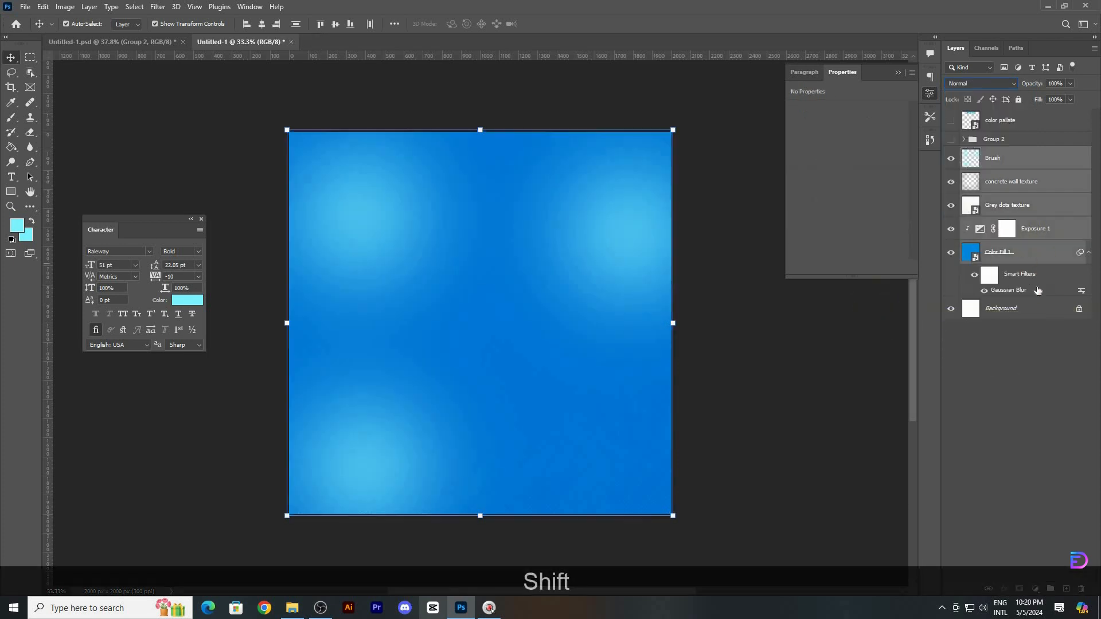
key("ctrl+shift+g")
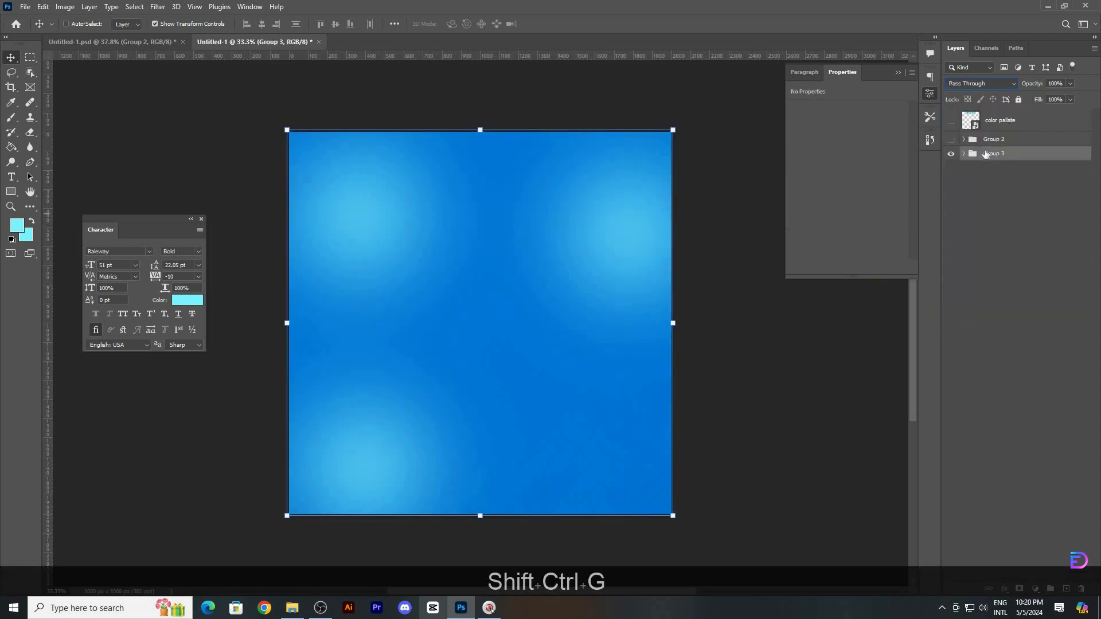
double_click(994, 153)
key("BackSpace")
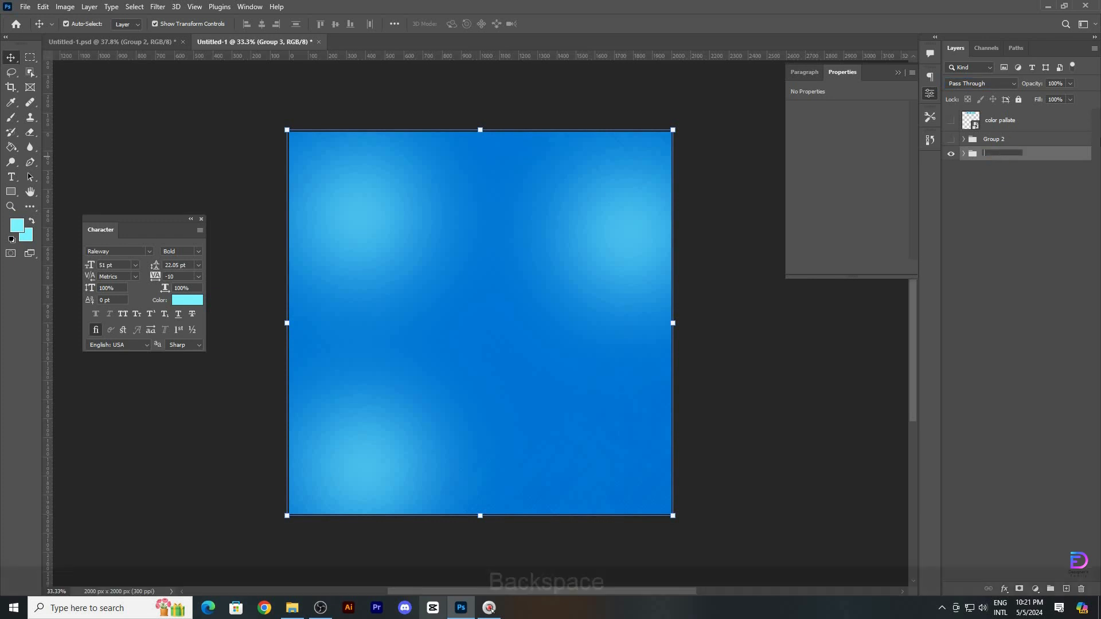
type("BG")
key("Return")
Make Group 2 visible and ungroup its layers
left_click(951, 139)
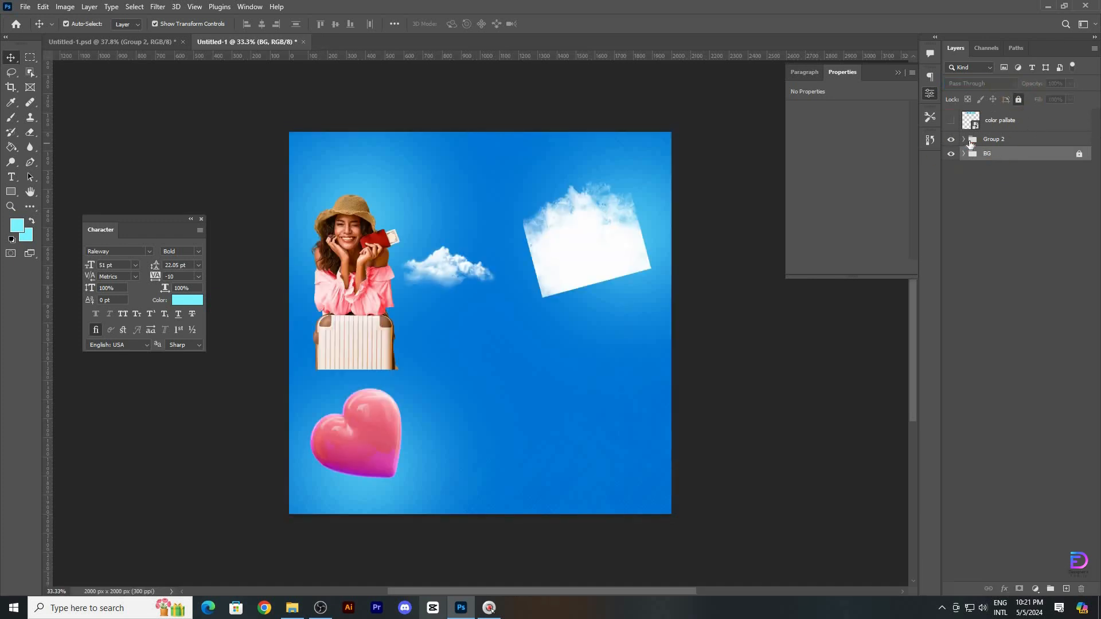
left_click(964, 139)
right_click(995, 140)
left_click(935, 193)
Hide the loveicon, Vector Smart Object copy 3 and Image layers
left_click(950, 143)
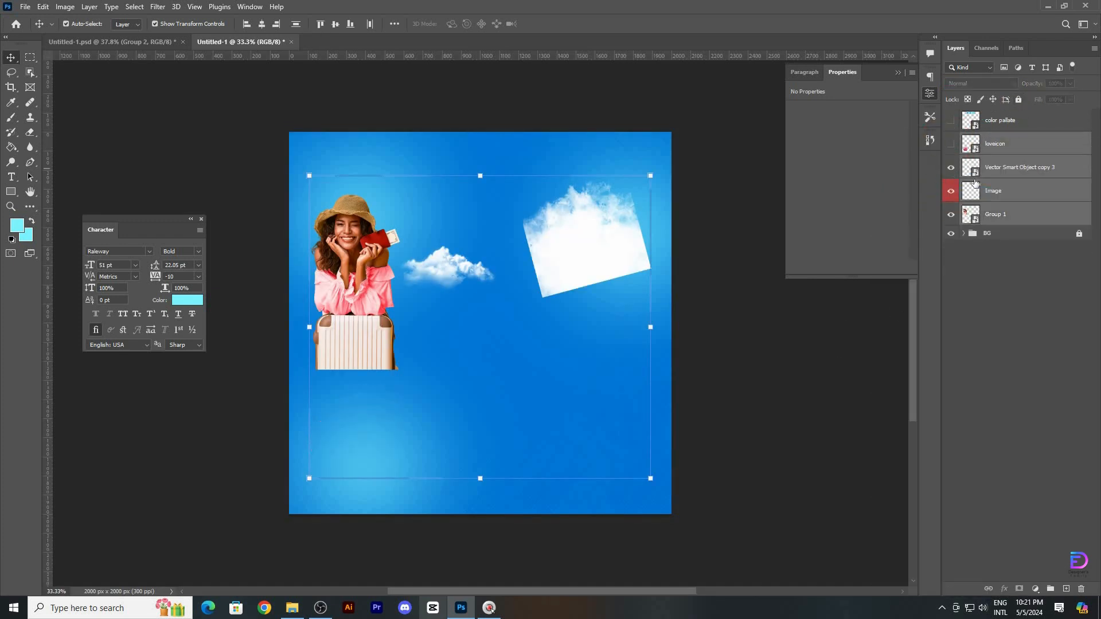
left_click(951, 167)
left_click(975, 191)
Move the woman with the suitcase to the middle of the canvas and enlarge her to about 880 × 1703 px, running past the bottom edge
left_click(995, 214)
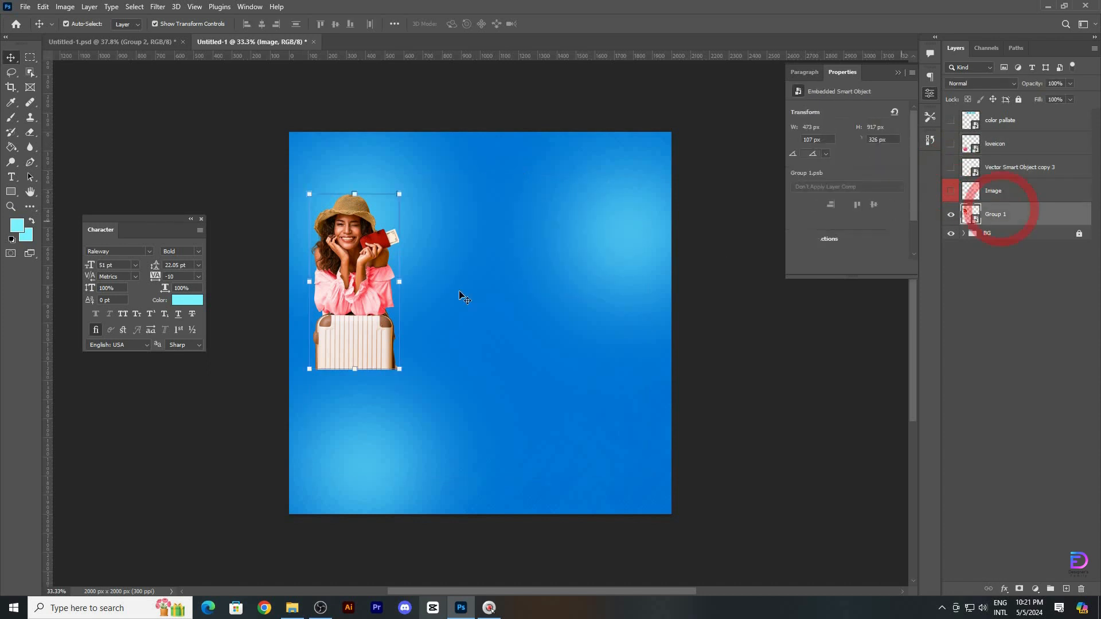
left_click_drag(378, 287, 510, 321)
key("ctrl+t")
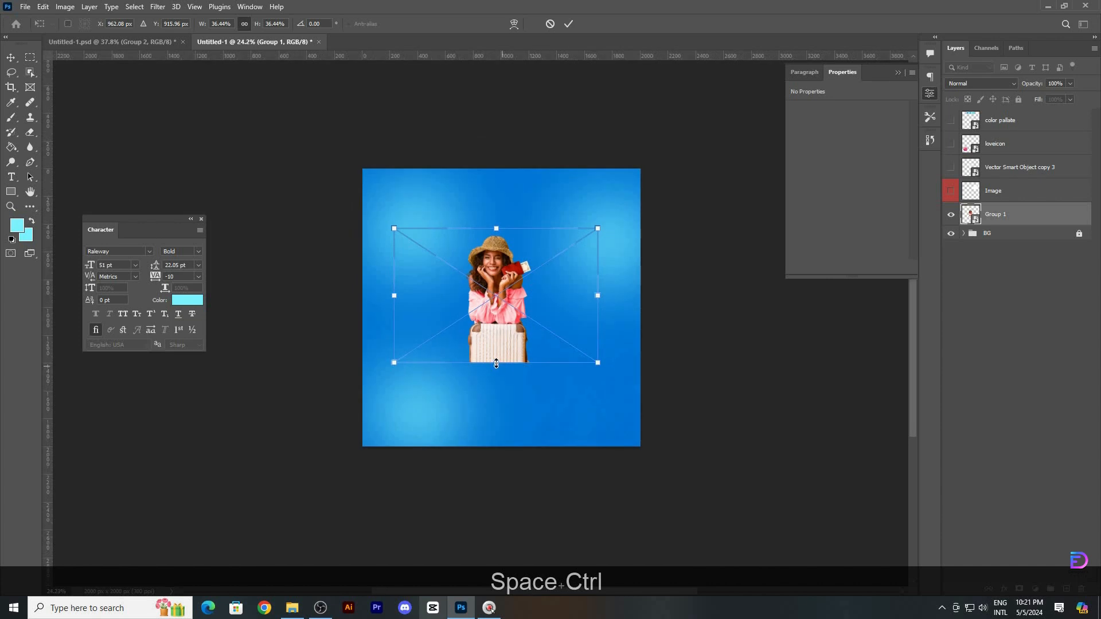
left_click_drag(496, 363, 495, 470)
left_click_drag(494, 229, 494, 217)
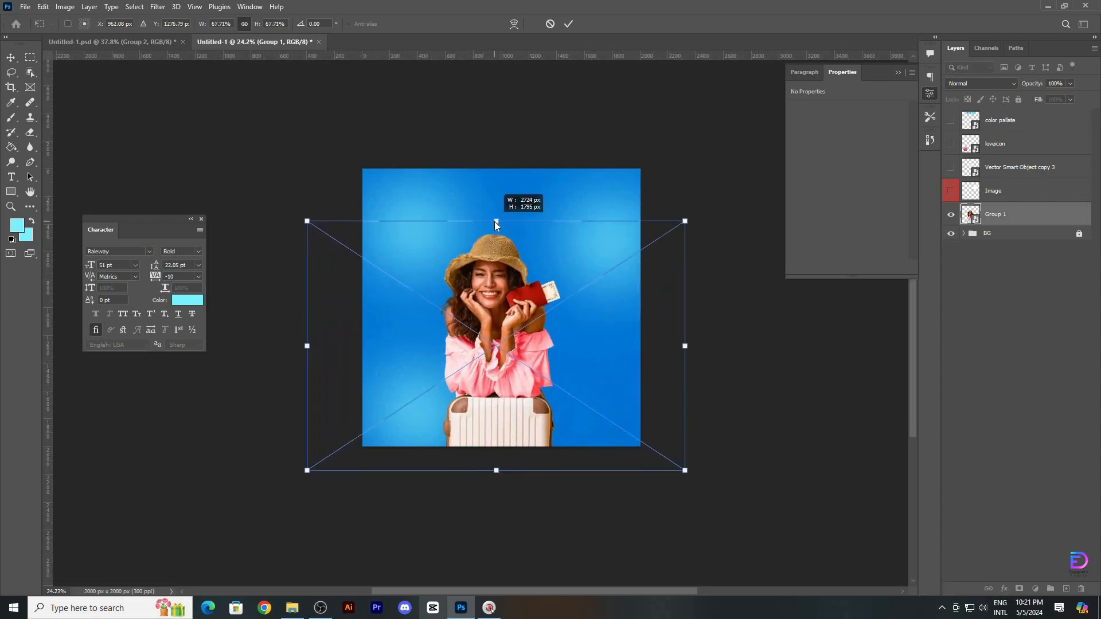
key("Return")
Scale the woman up slightly to about 896 × 1734 px, centre her horizontally on the canvas and clear the selection
key("ctrl+a")
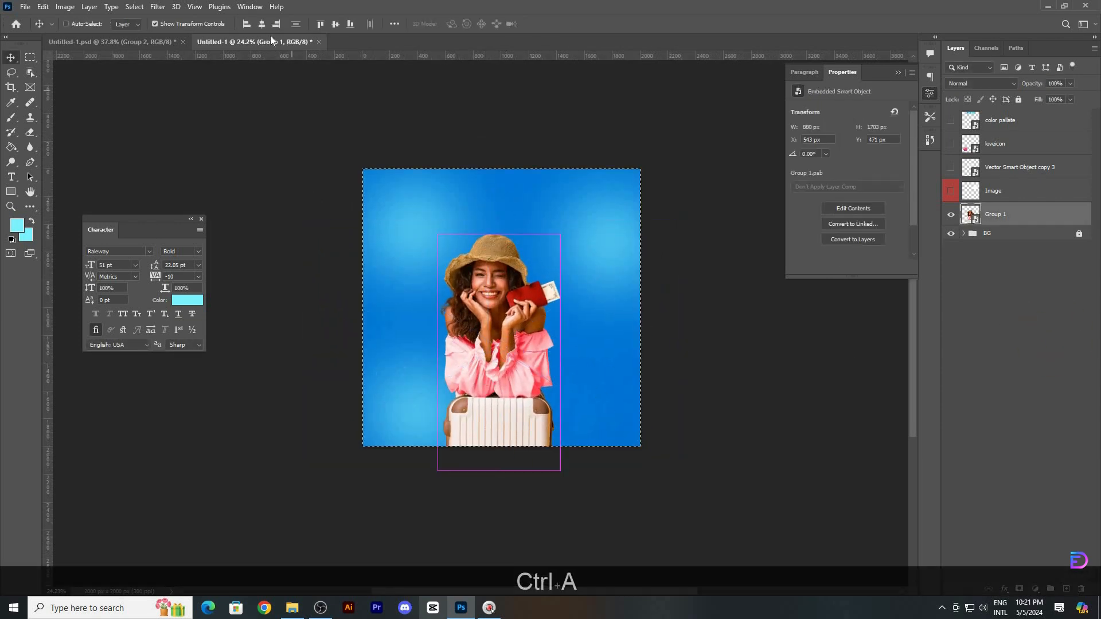
key("ctrl+t")
left_click_drag(498, 221, 515, 216)
left_click(569, 25)
key("ctrl+a")
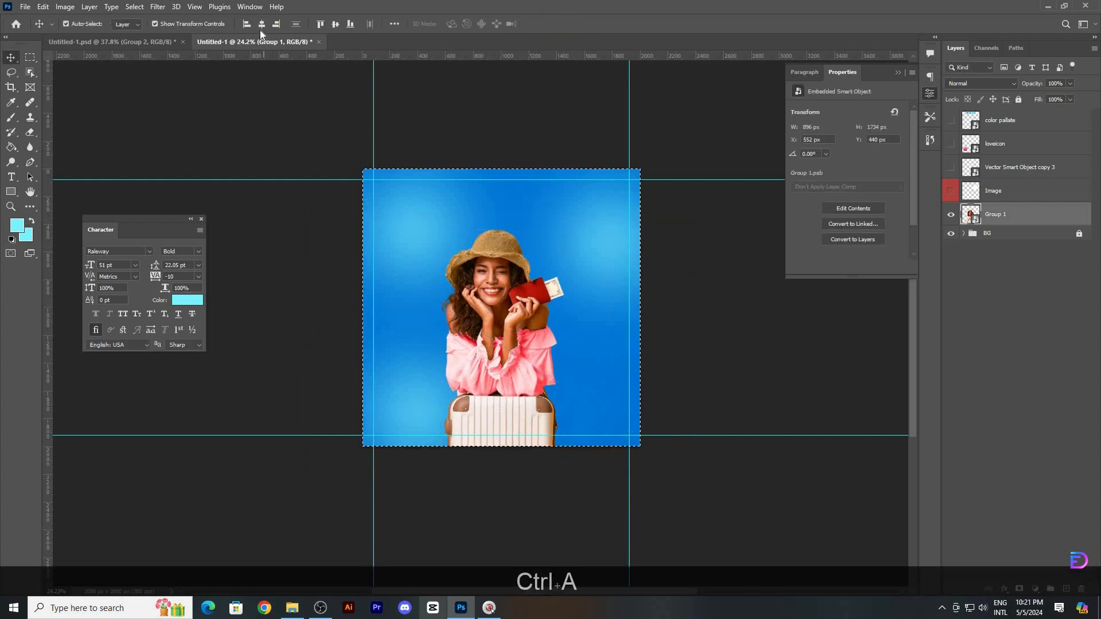
key("ctrl+d")
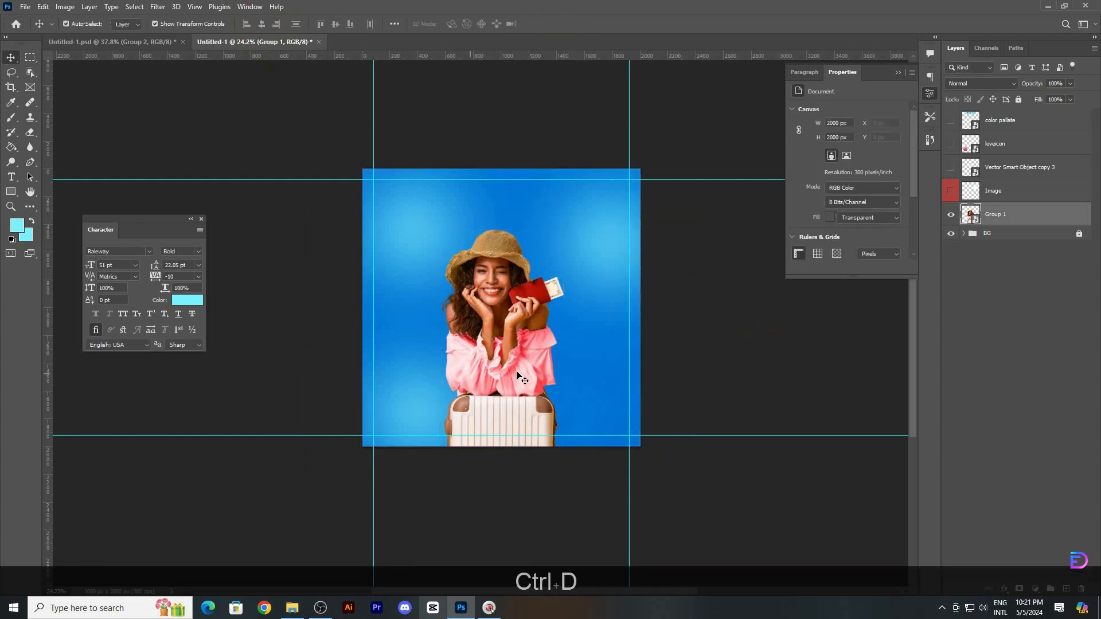
Duplicate the Group 1 layer and place the copy directly beneath the original
left_click_drag(482, 336, 433, 342)
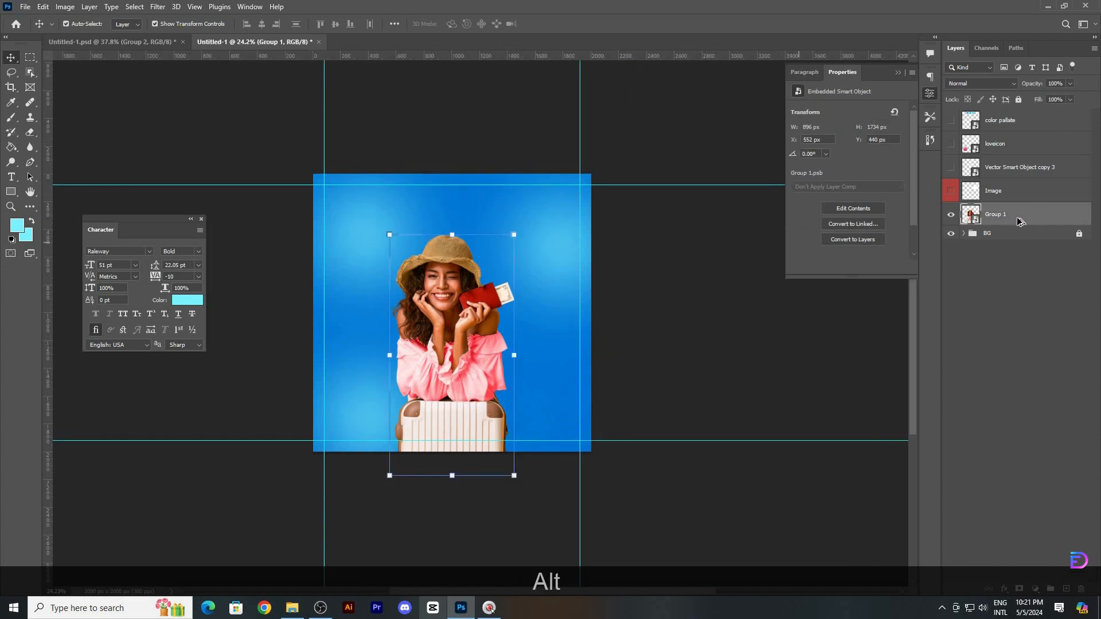
left_click_drag(1023, 216, 924, 248)
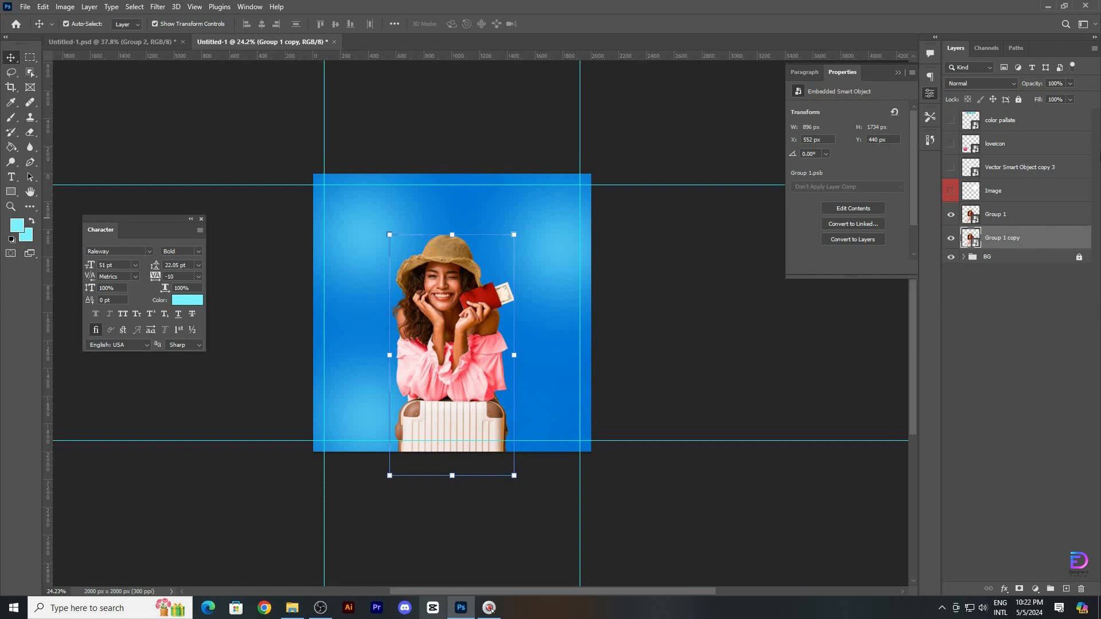
left_click(770, 305)
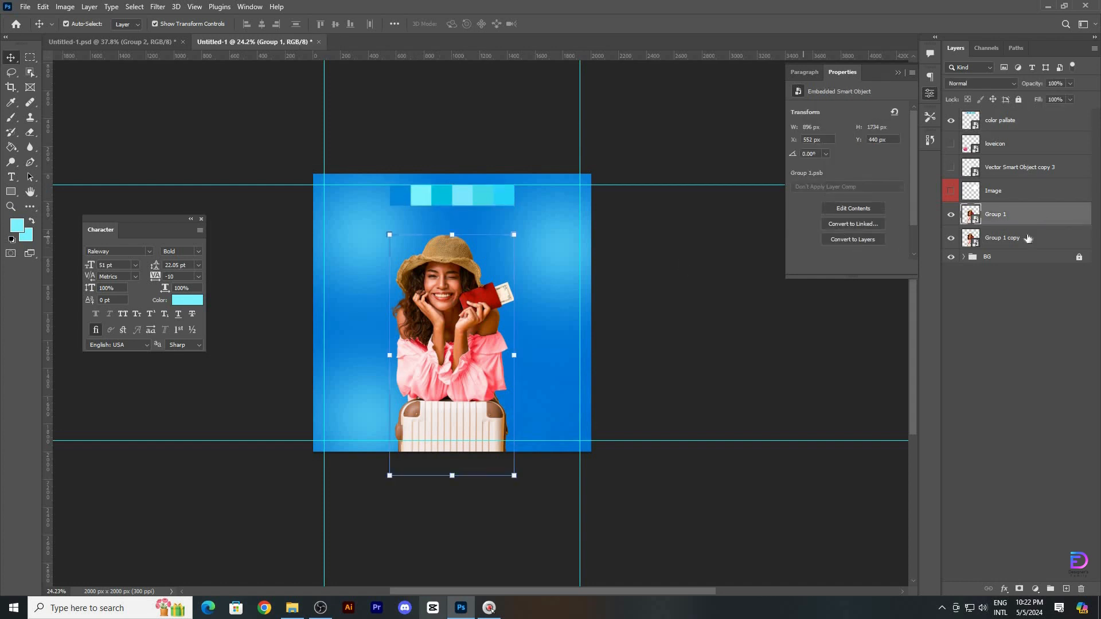
Apply a Color Overlay to the Group 1 copy layer using the cyan 00bfe1 sampled from the color palette
left_click(1054, 240)
double_click(1050, 240)
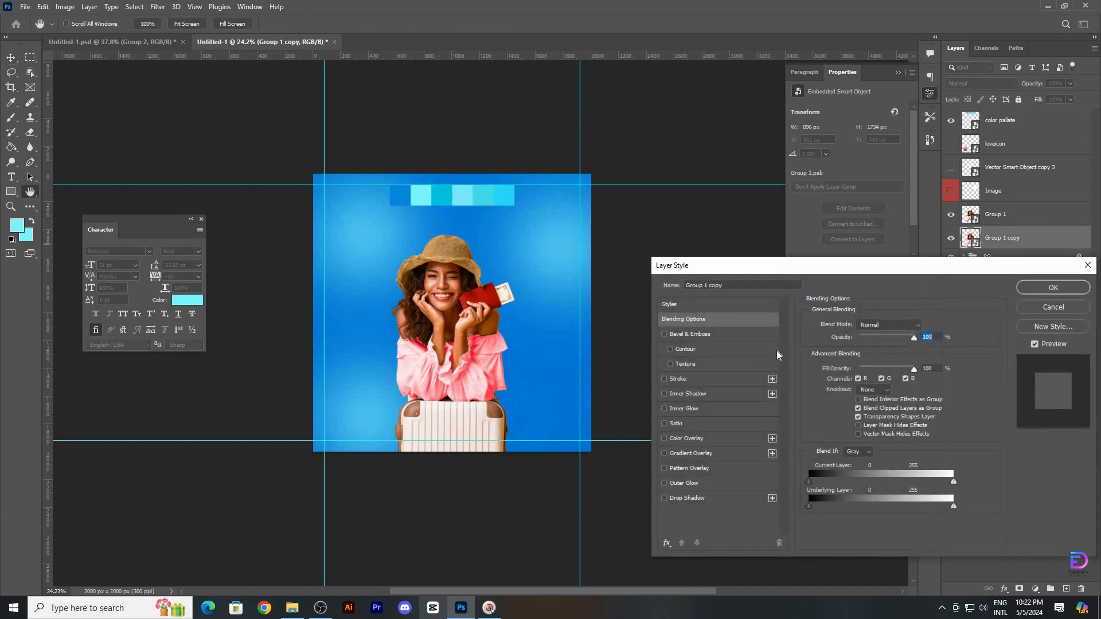
left_click(688, 438)
left_click(923, 326)
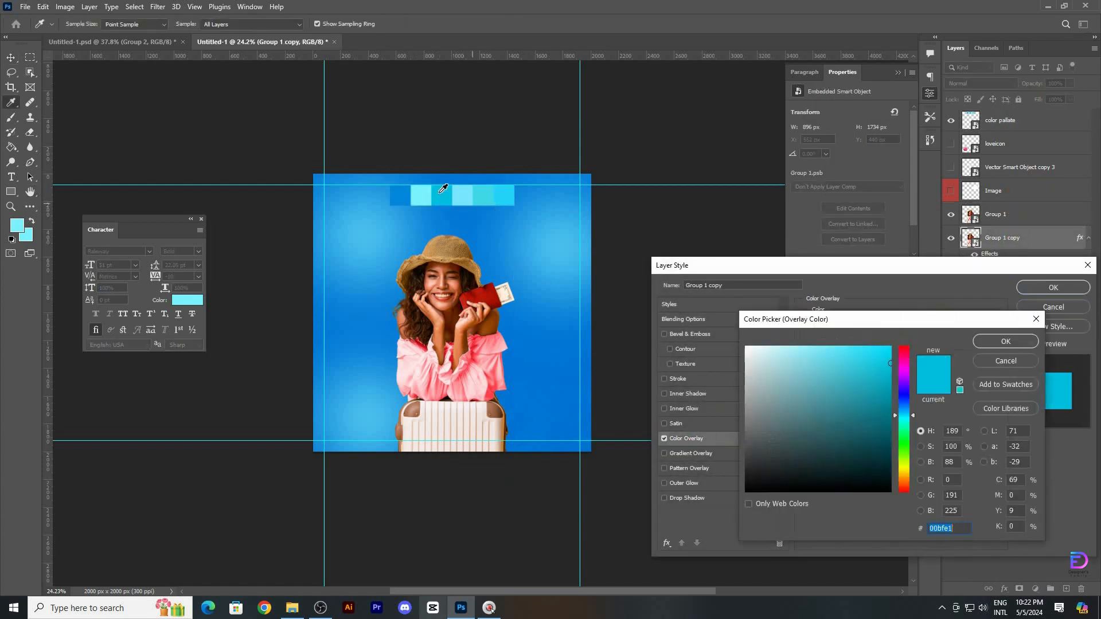
key("Return")
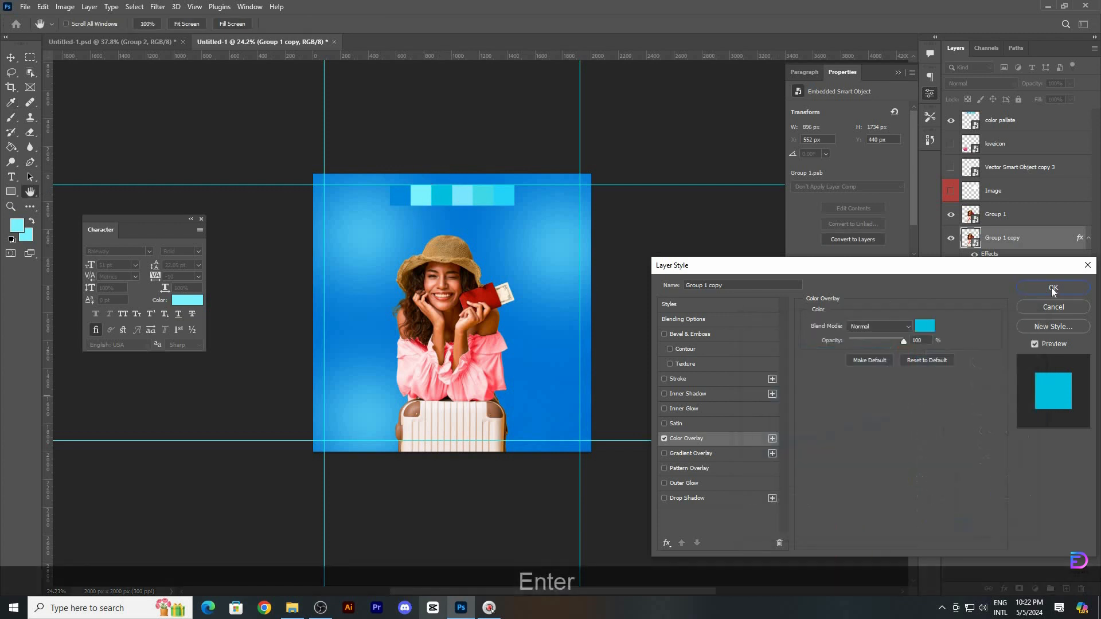
key("Return")
Apply a Gaussian Blur with a 100 px radius to the Group 1 copy layer to form a glow behind the woman
left_click(168, 7)
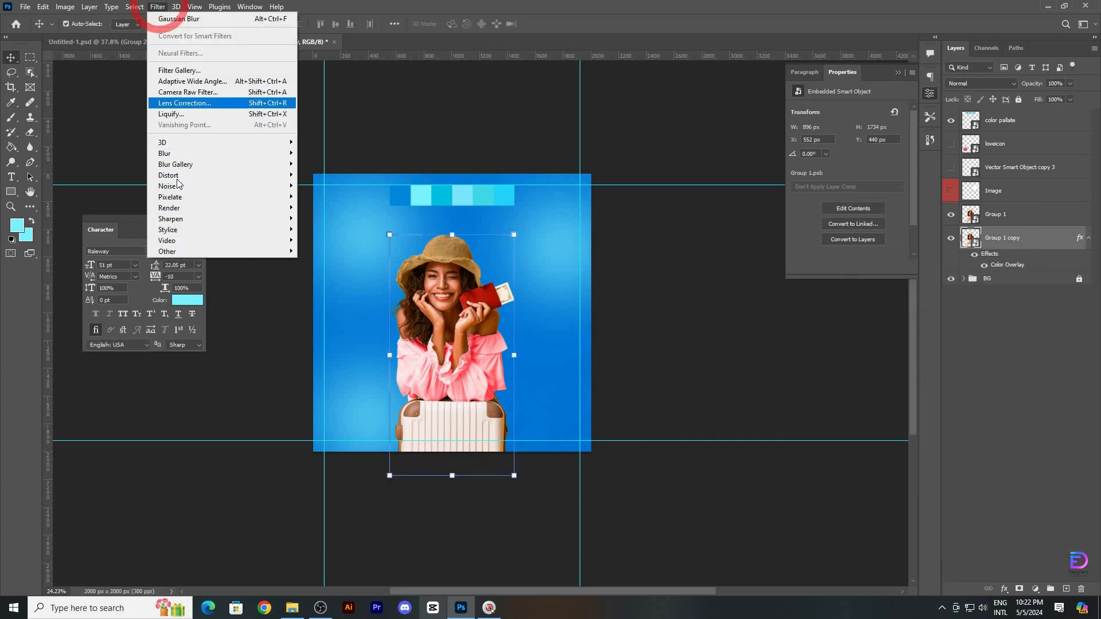
mouse_move(258, 153)
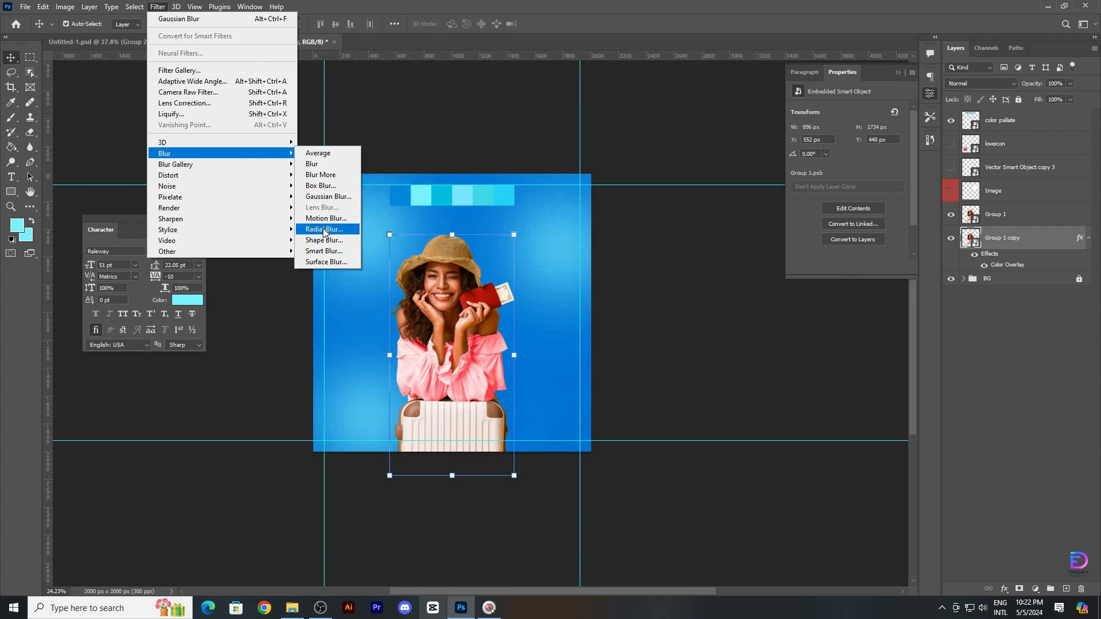
left_click(325, 196)
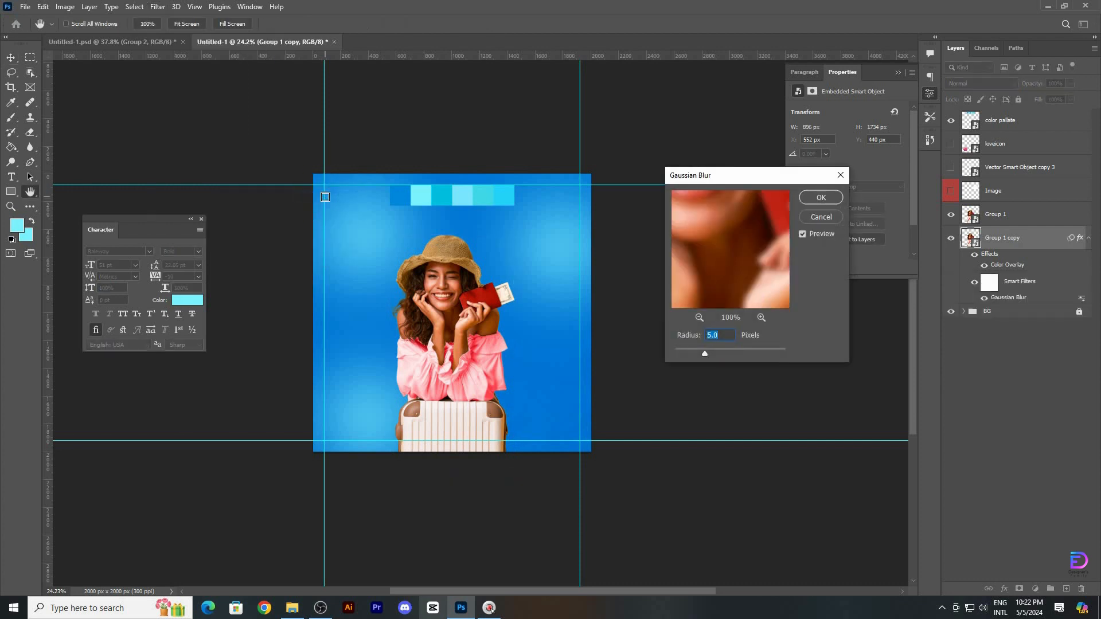
key("BackSpace")
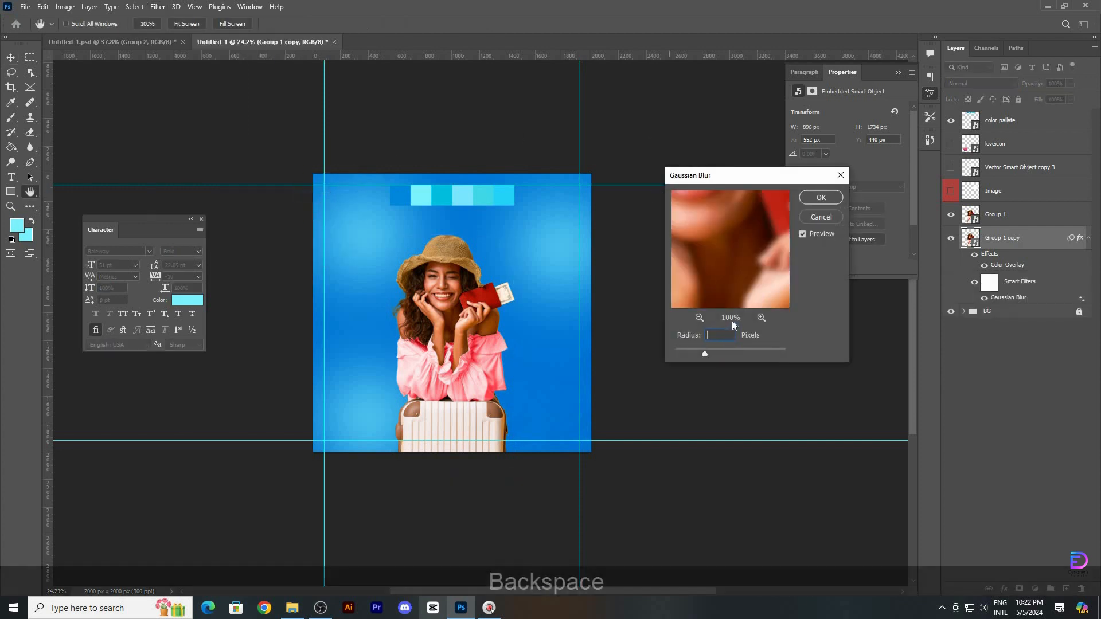
type("100")
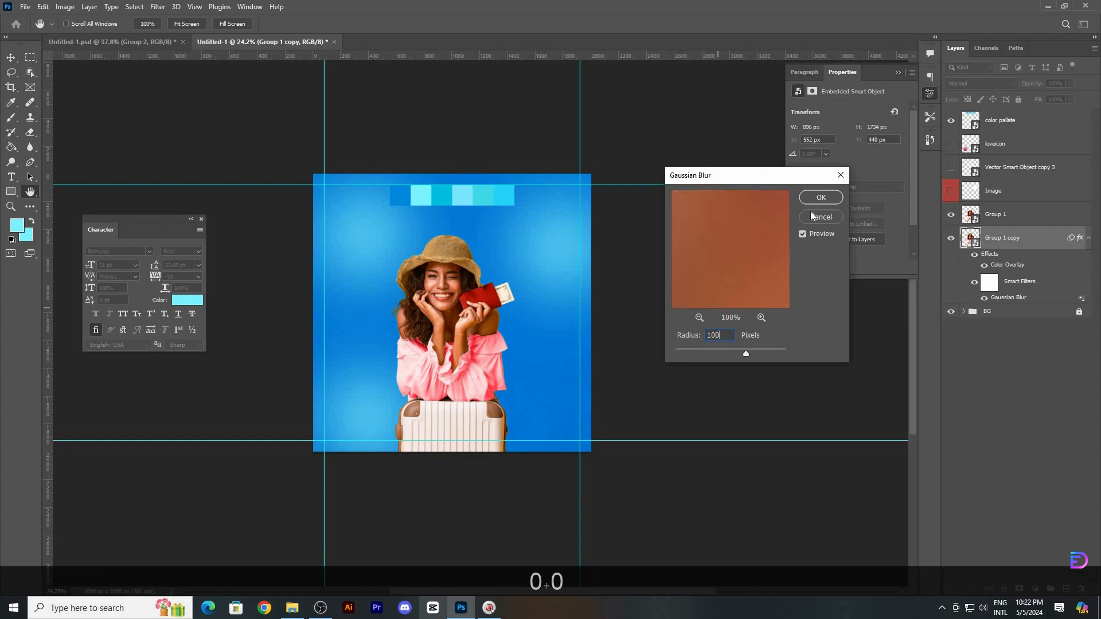
left_click(816, 199)
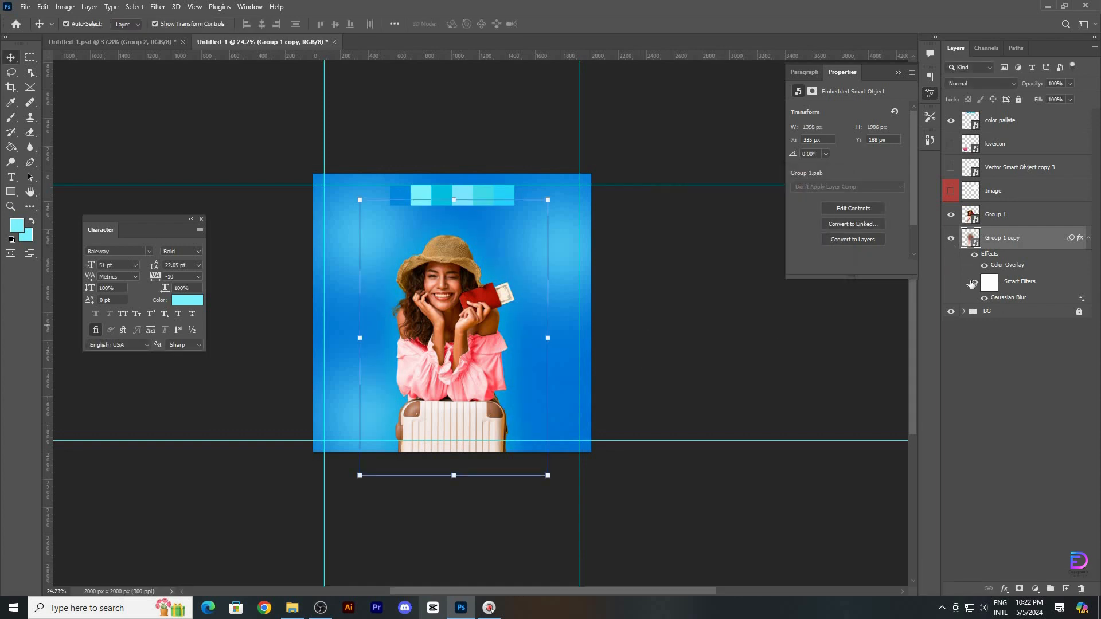
double_click(972, 283)
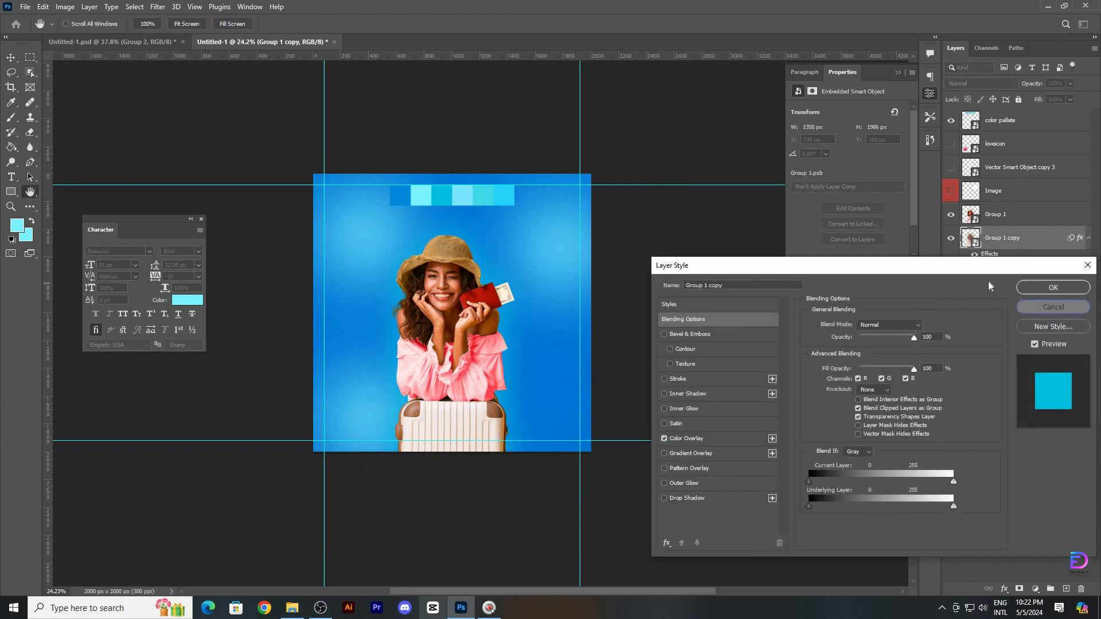
key("Return")
left_click(950, 237)
left_click(950, 237)
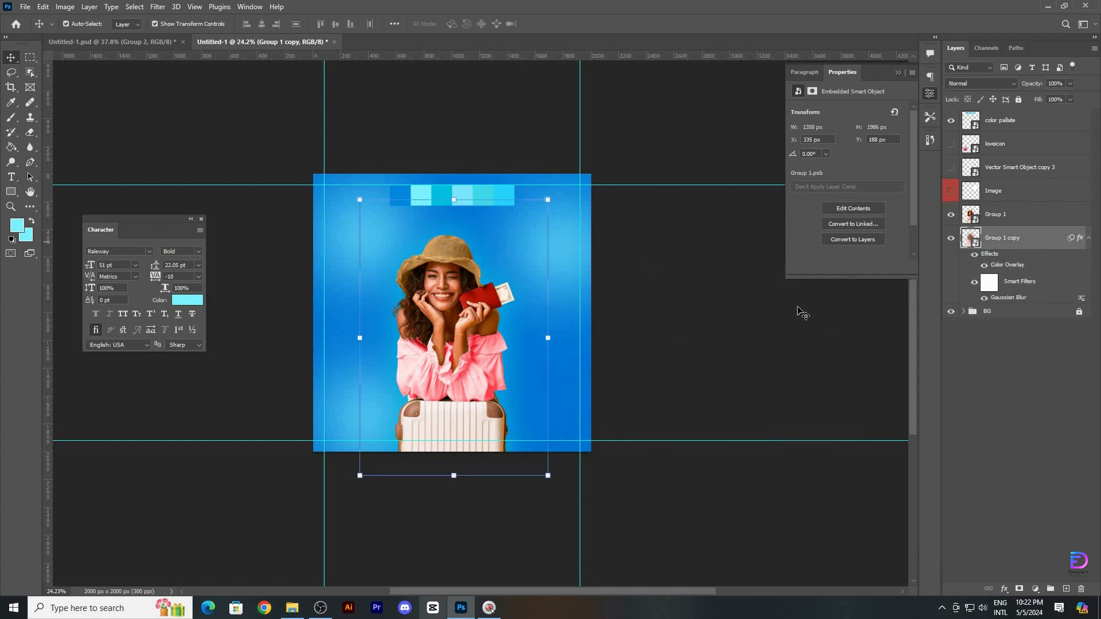
Add an Exposure adjustment clipped to the Group 1 layer and set its gamma correction to 0.81
left_click(437, 350)
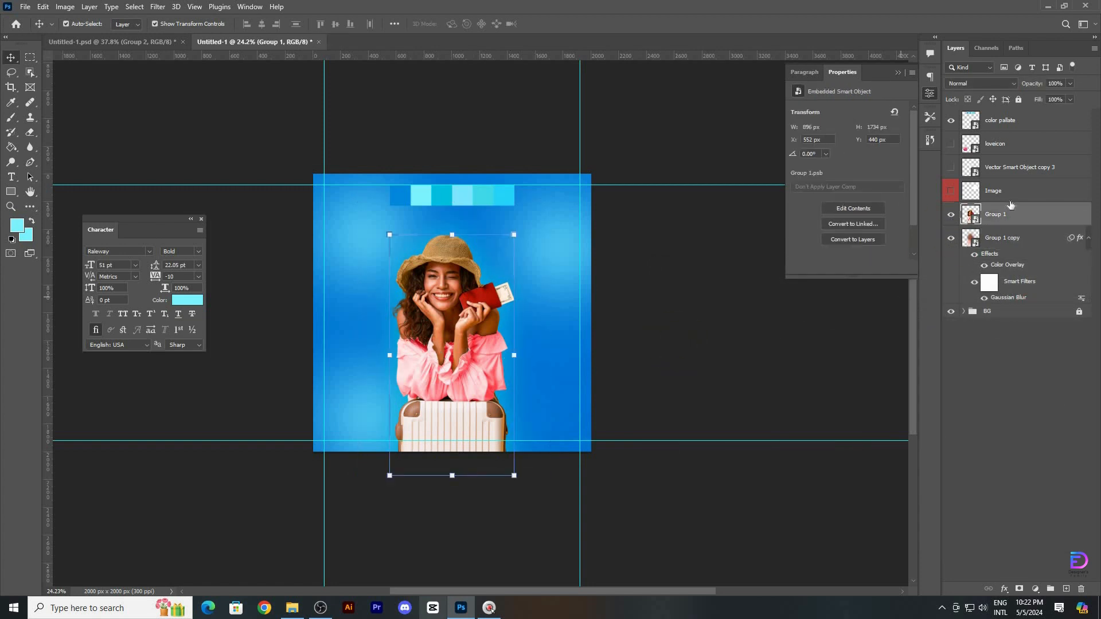
left_click(1035, 589)
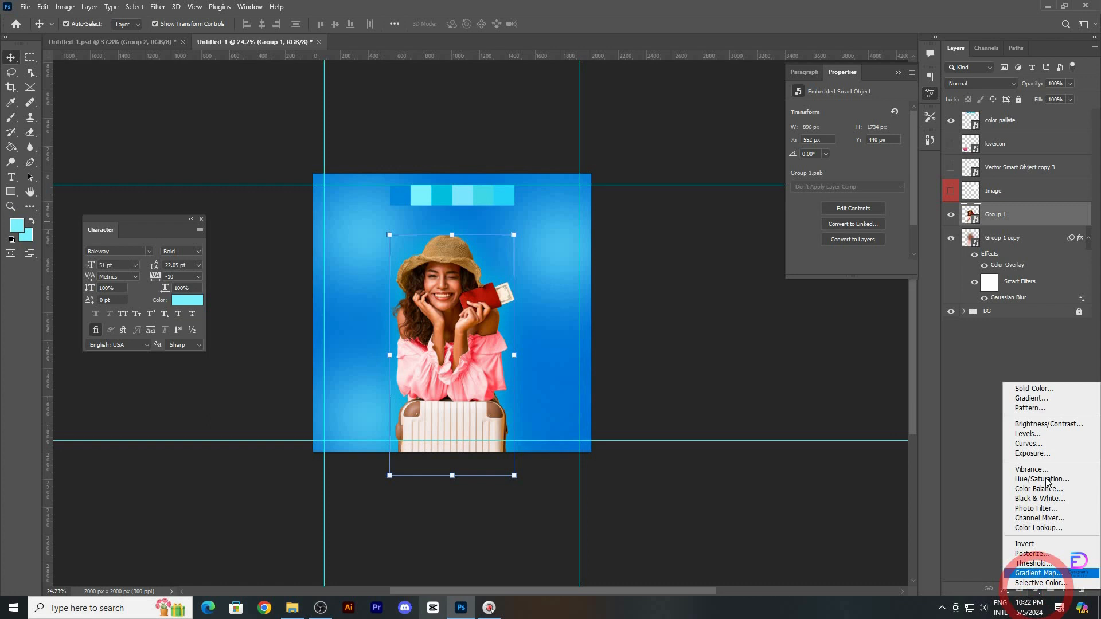
left_click(1032, 450)
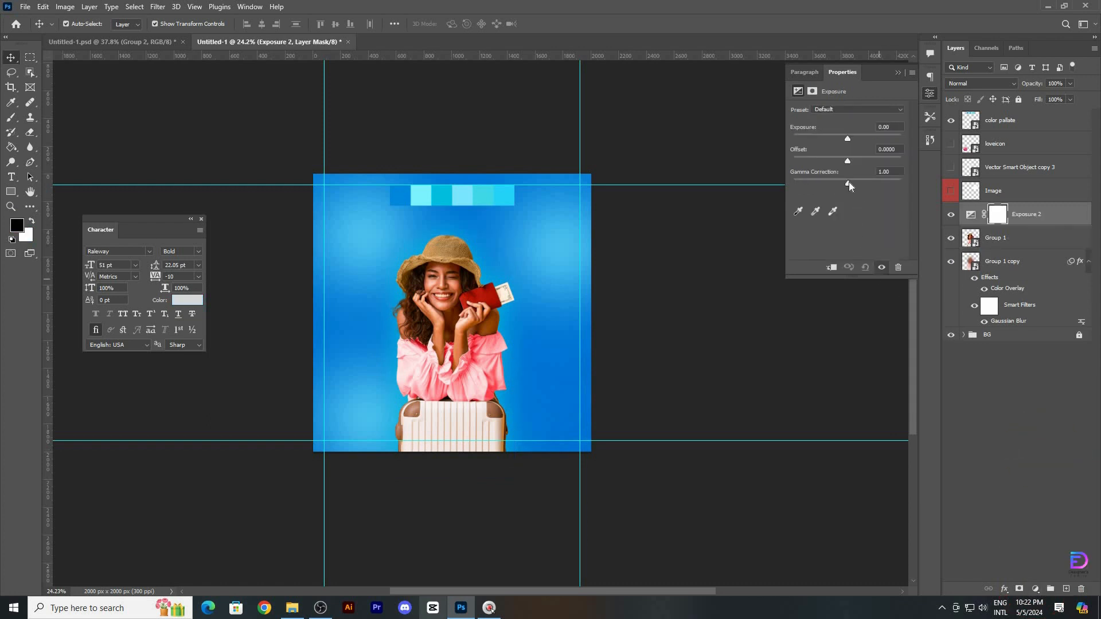
left_click(832, 268)
left_click_drag(848, 183, 858, 182)
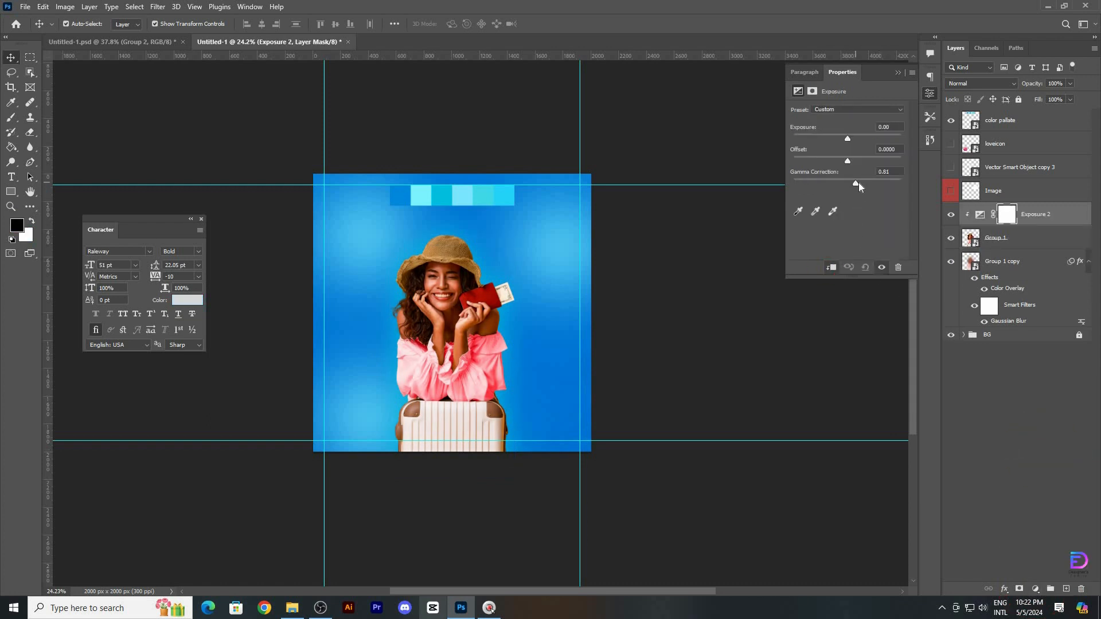
Invert the Exposure adjustment's layer mask to black and clear the layer selection
left_click(1008, 221)
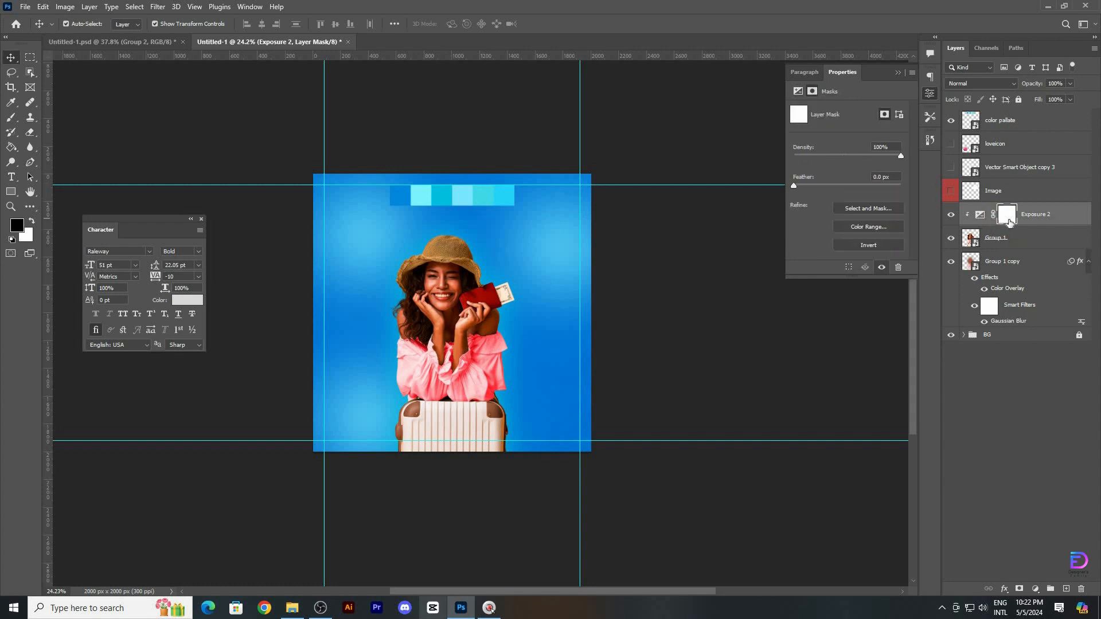
key("ctrl")
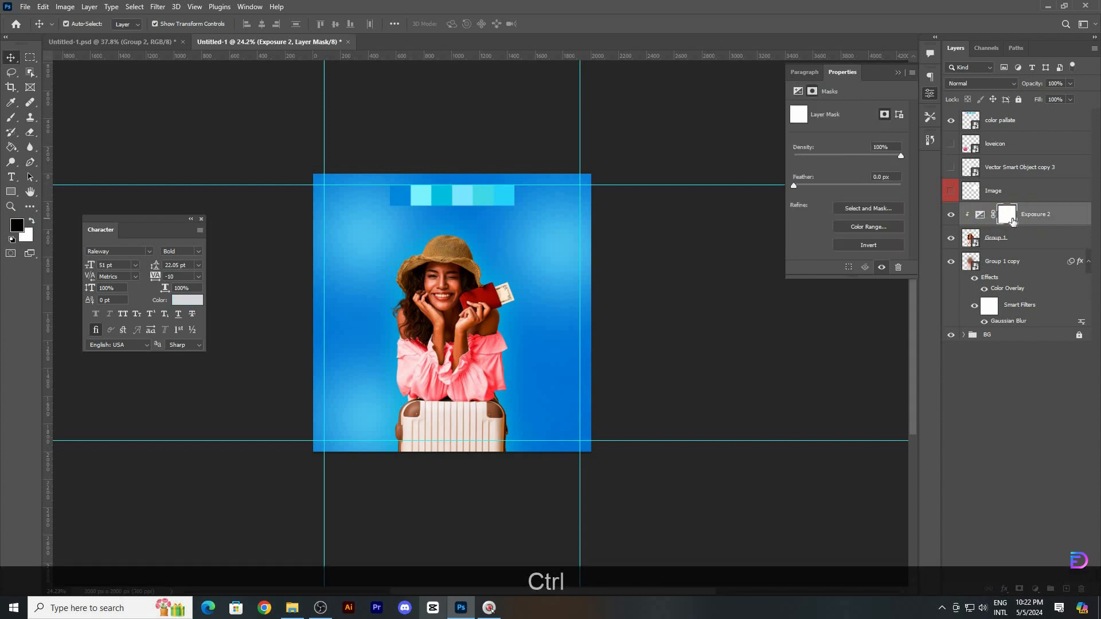
key("ctrl+i")
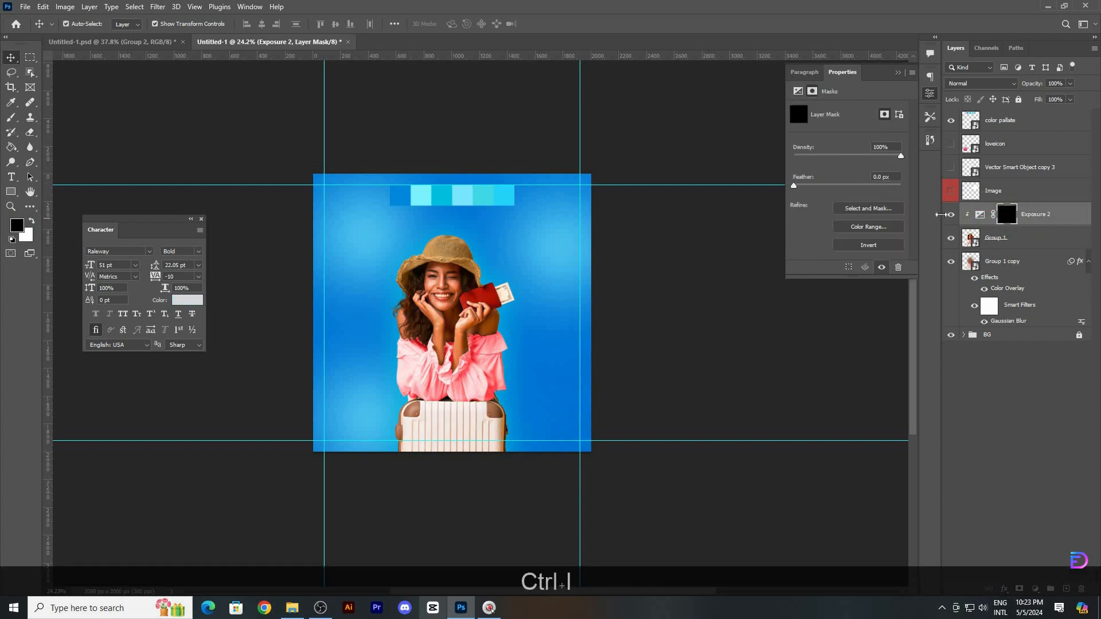
left_click(147, 135)
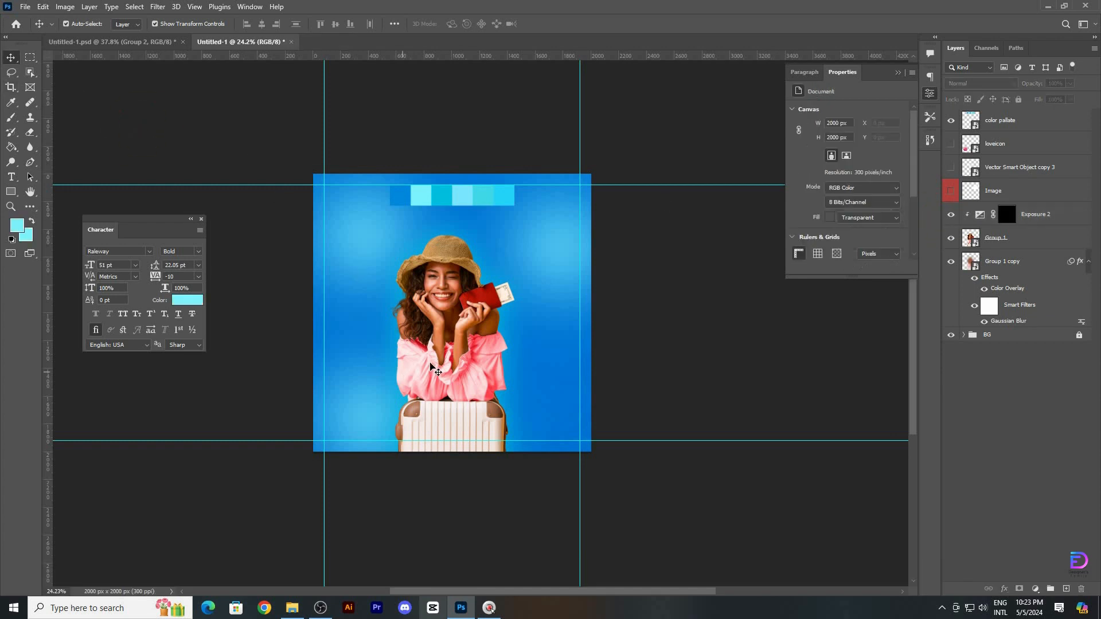
left_click(433, 367)
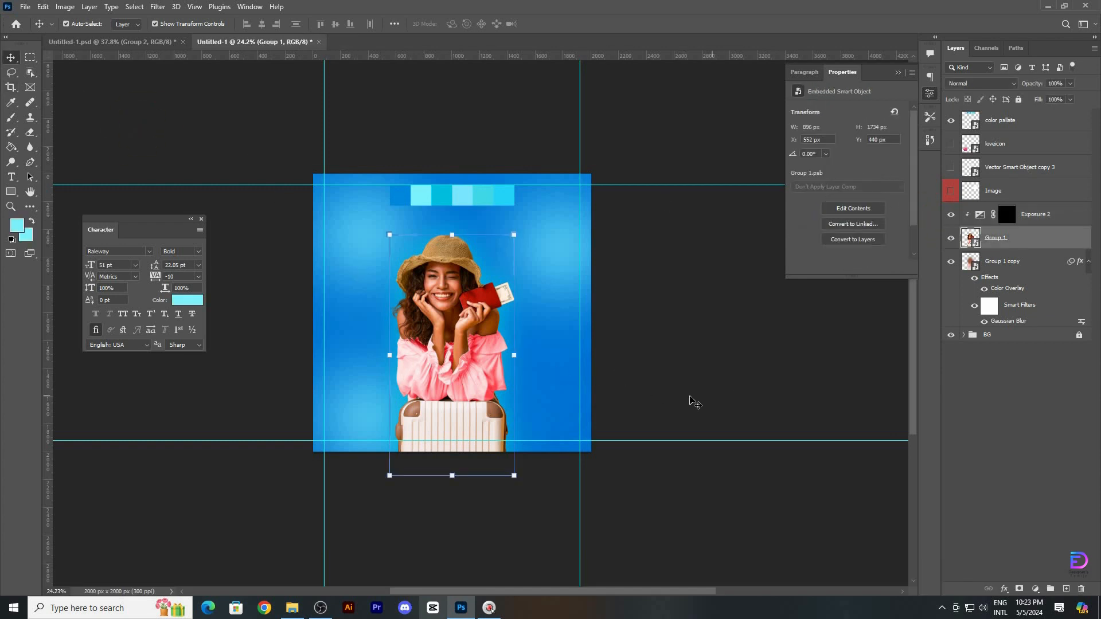
left_click(678, 391)
key("ctrl+z")
Show the hidden Vector Smart Object copy 3 cloud layer and select it
left_click(950, 167)
left_click(975, 168)
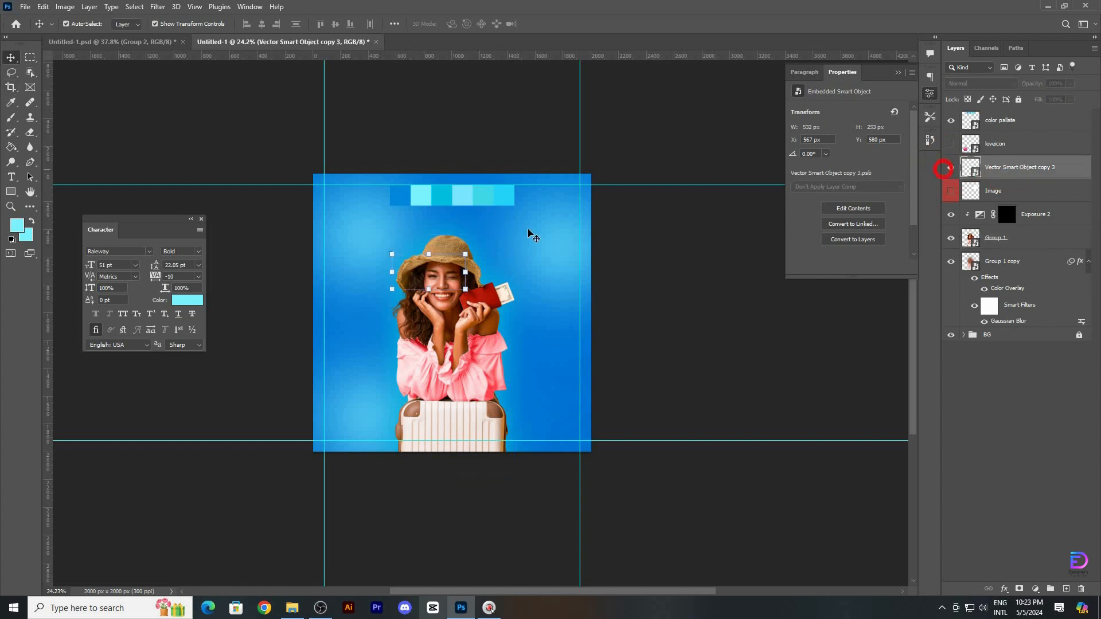
key("ctrl")
key("ctrl+t")
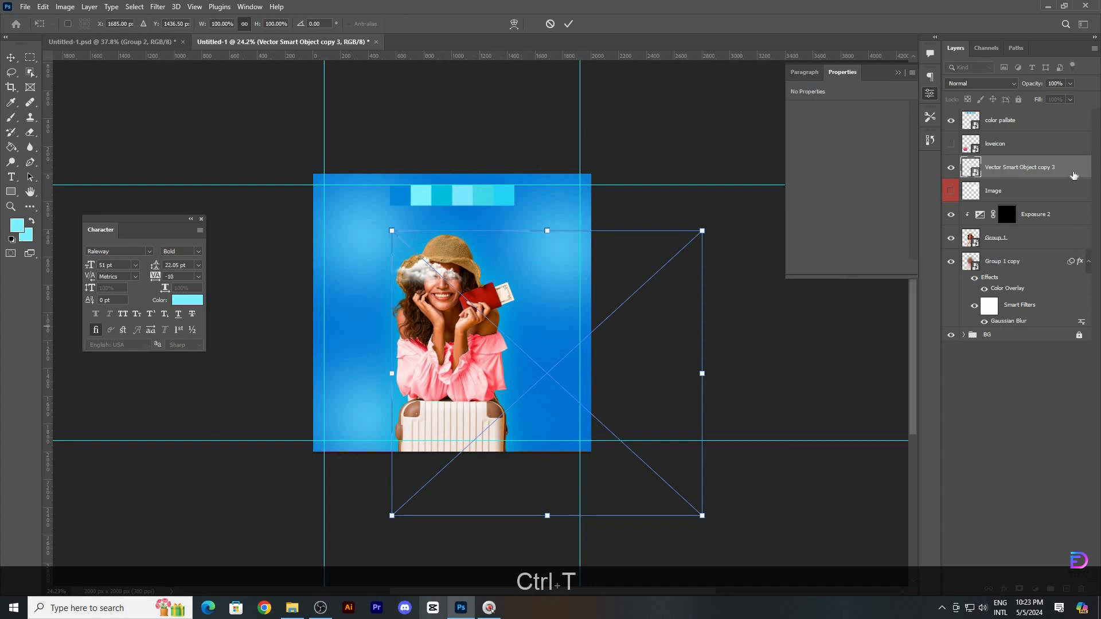
key("Escape")
right_click(959, 167)
left_click(979, 254)
key("ctrl+z")
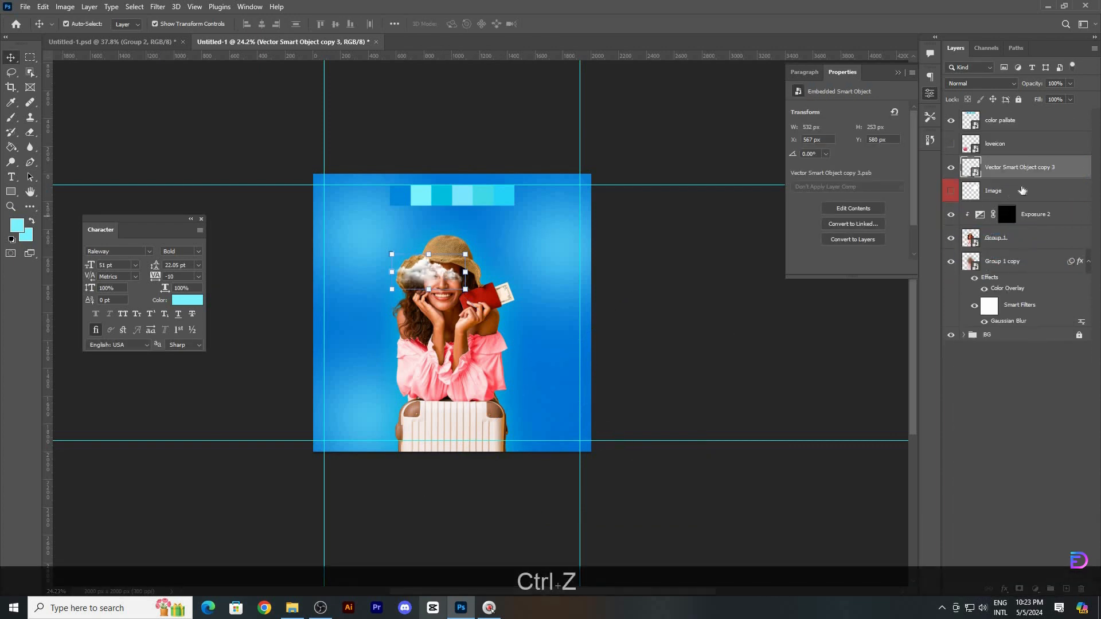
Move the small cloud to the canvas's upper-left edge and place a duplicate slightly lower on the right edge
left_click(270, 233)
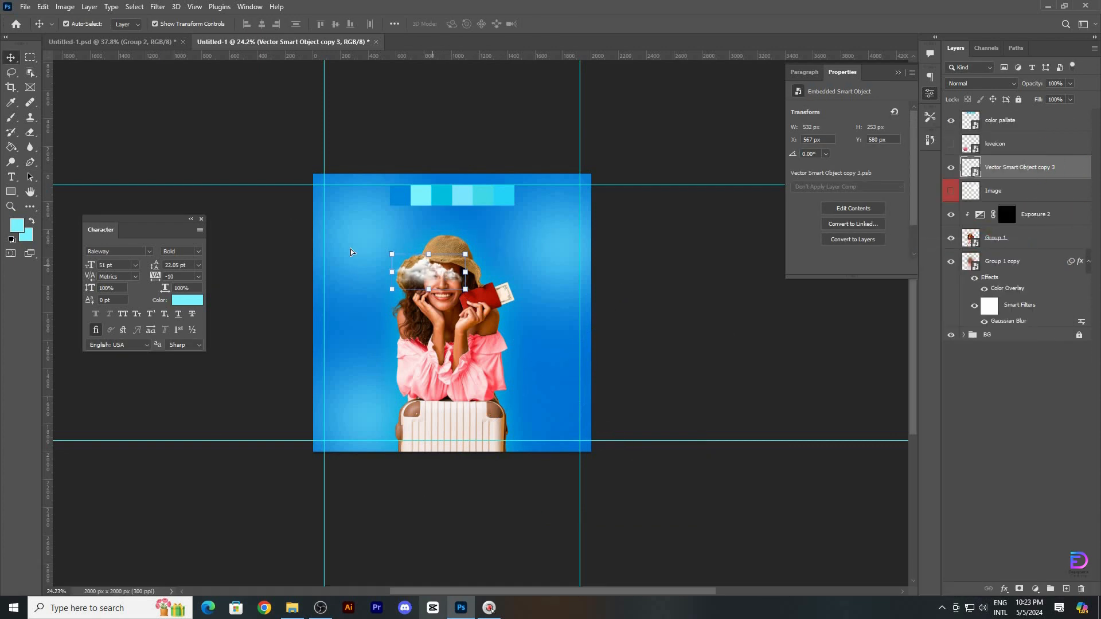
left_click_drag(428, 268, 323, 235)
key("ctrl+t")
key("ctrl+z")
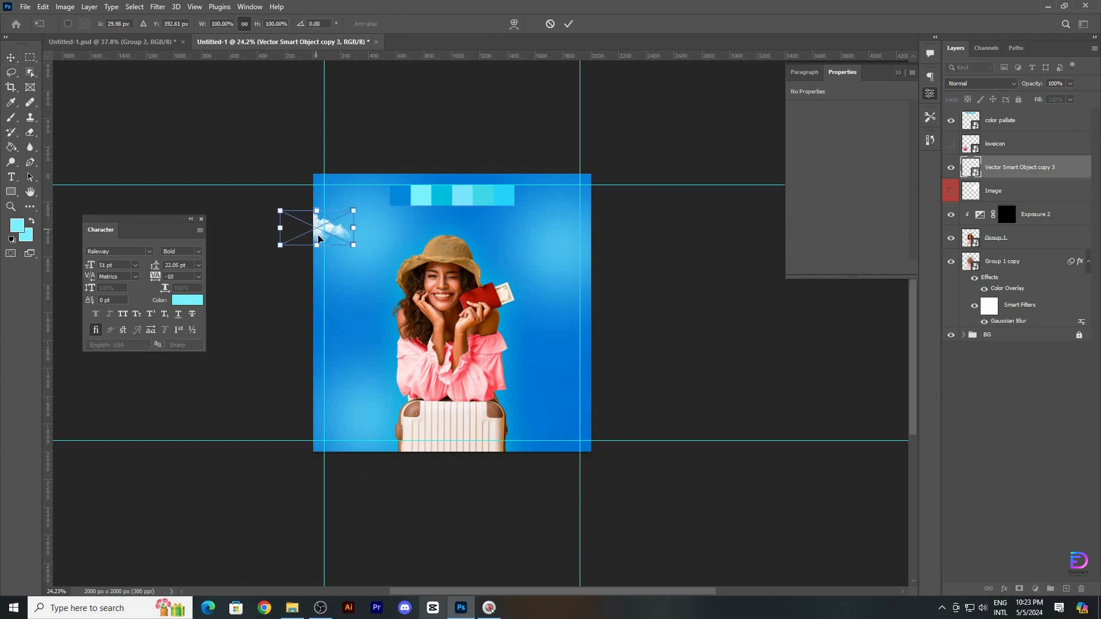
key("Return")
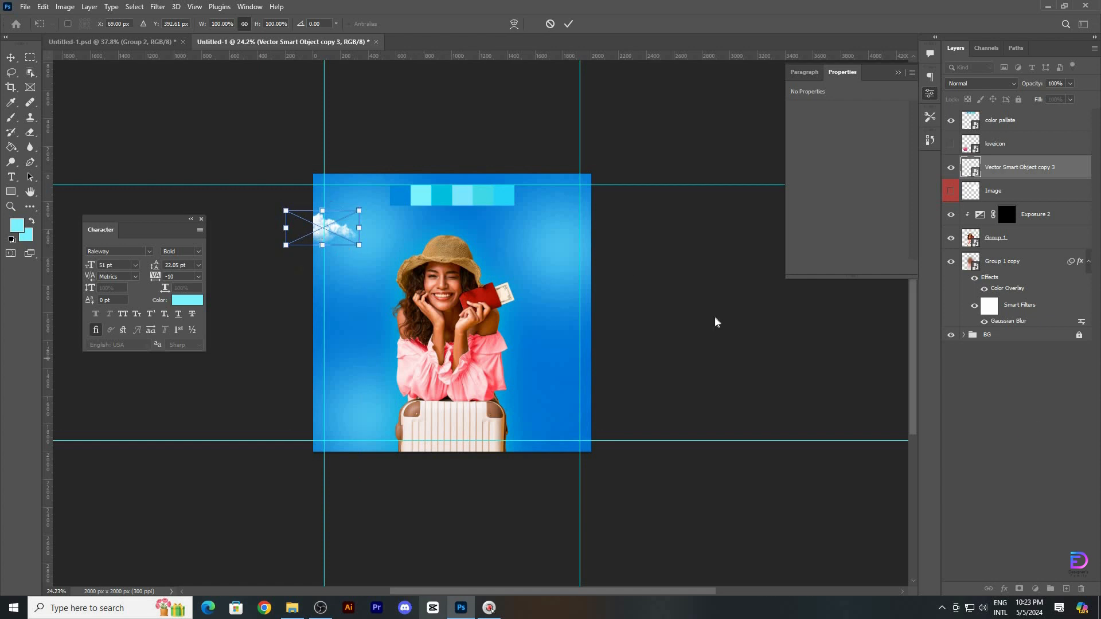
left_click(694, 333)
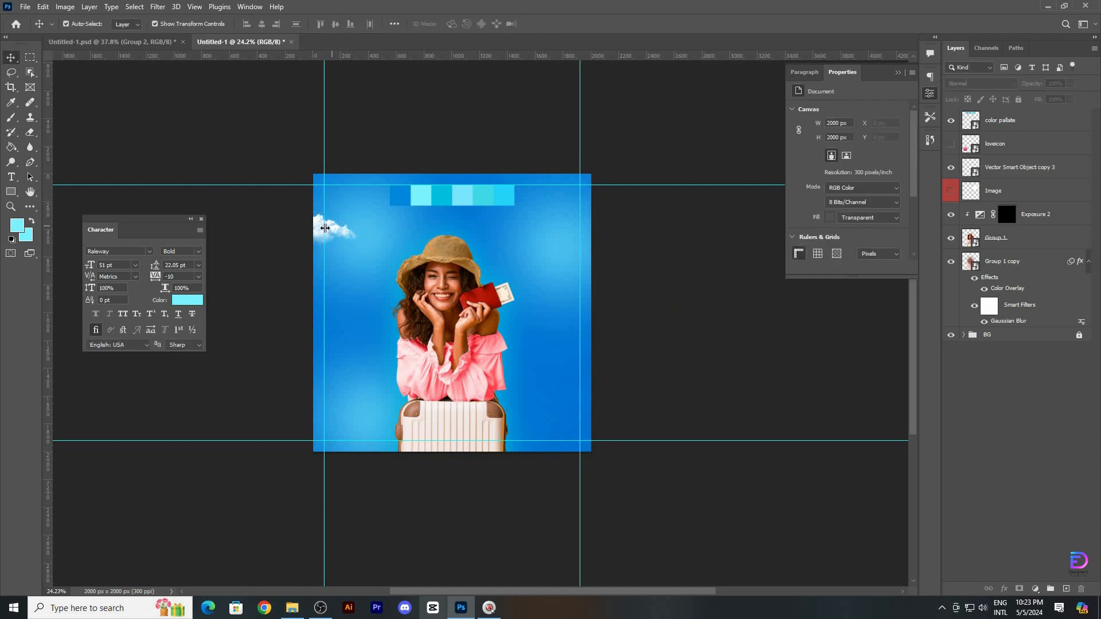
left_click_drag(325, 228, 590, 262)
left_click(462, 373)
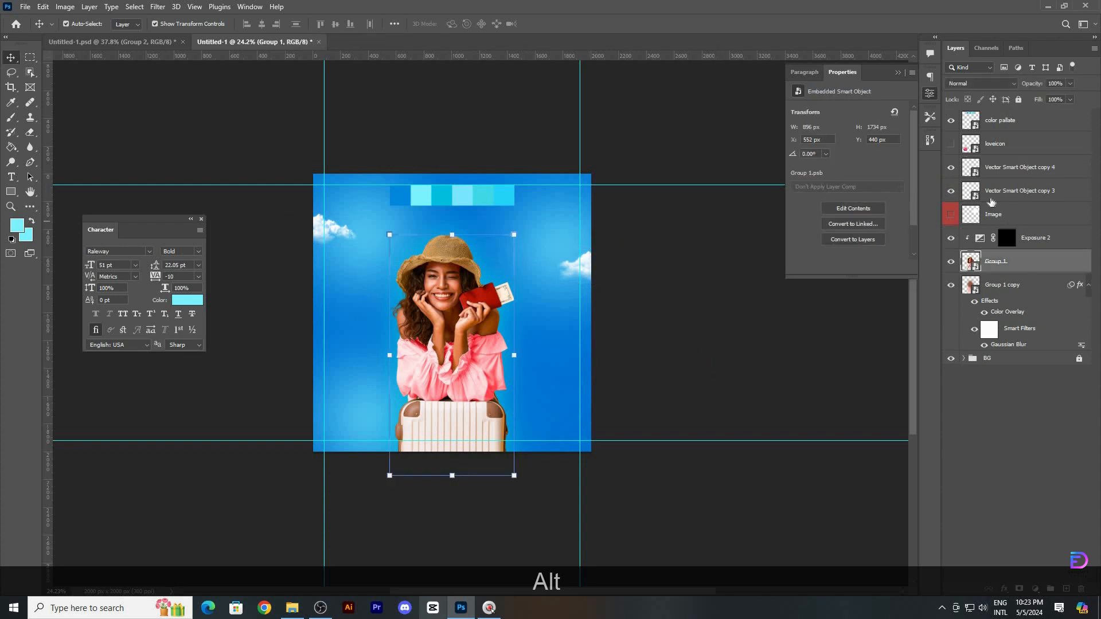
Show the Image cloud layer, scale it to 133.61% and place it over the canvas's lower-left corner
left_click(996, 218)
left_click(950, 216)
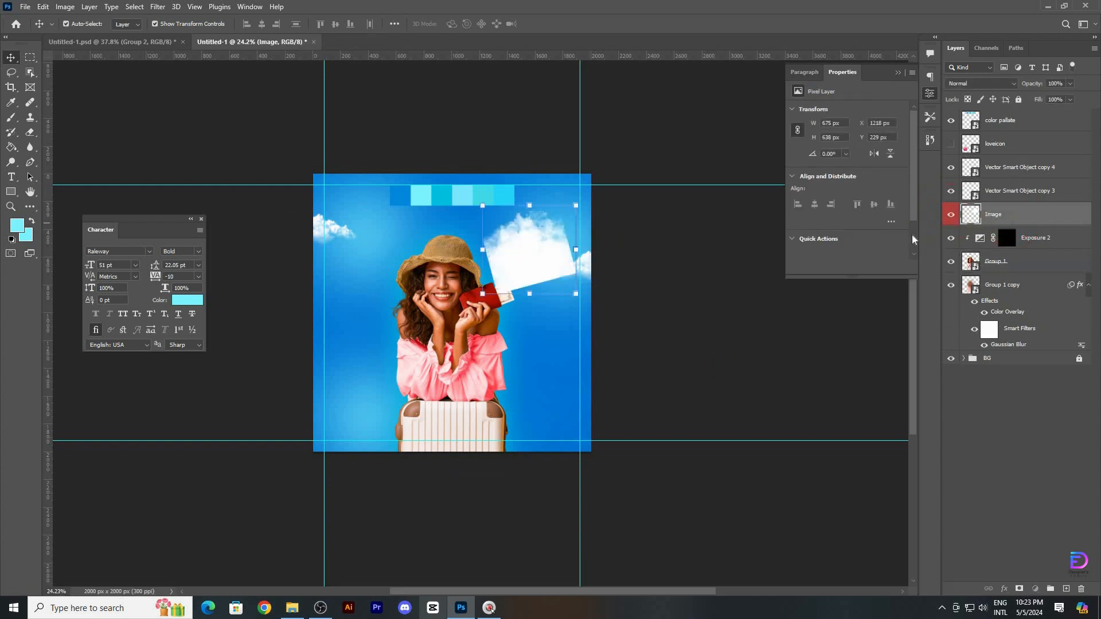
key("ctrl+t")
left_click_drag(529, 298, 376, 460)
left_click_drag(383, 356, 376, 400)
left_click_drag(376, 441, 370, 409)
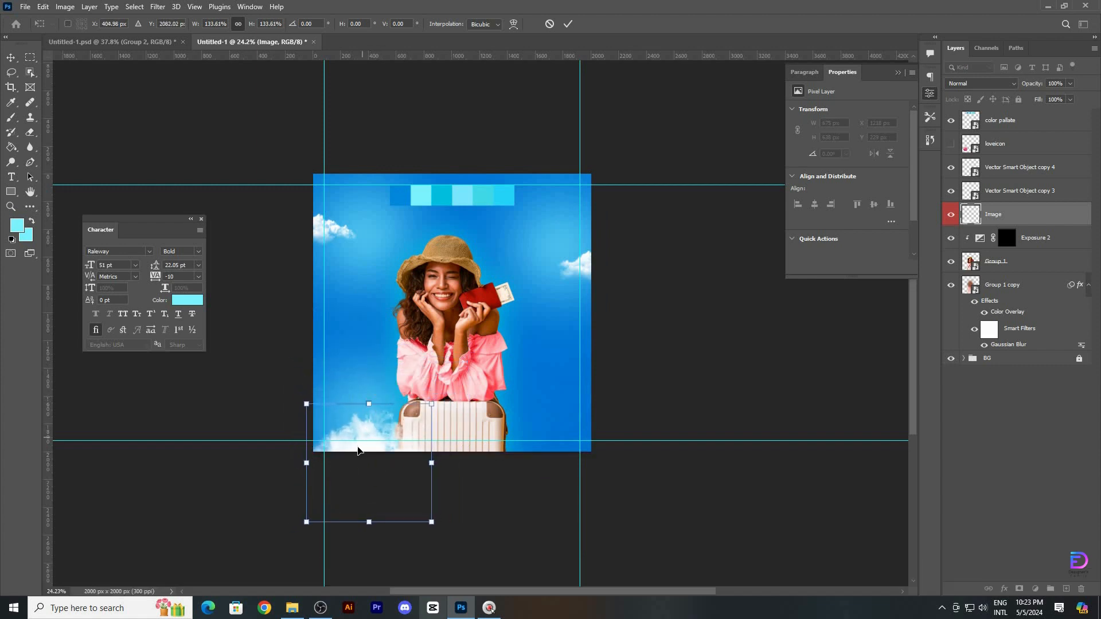
left_click_drag(338, 445, 345, 449)
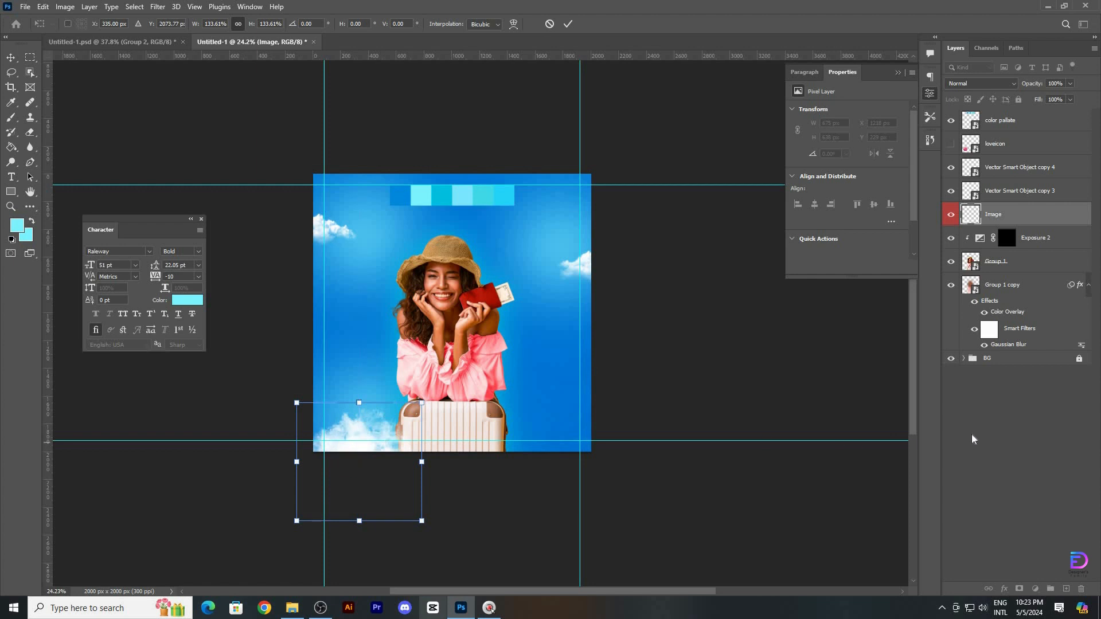
key("Return")
Duplicate the Image cloud twice along the canvas's bottom edge, covering the suitcase base and lower-right corner, and nudge it down
key("alt")
left_click_drag(356, 440, 550, 431)
key("shift+Down")
key("shift+Down")
key("shift+Down")
left_click(636, 376)
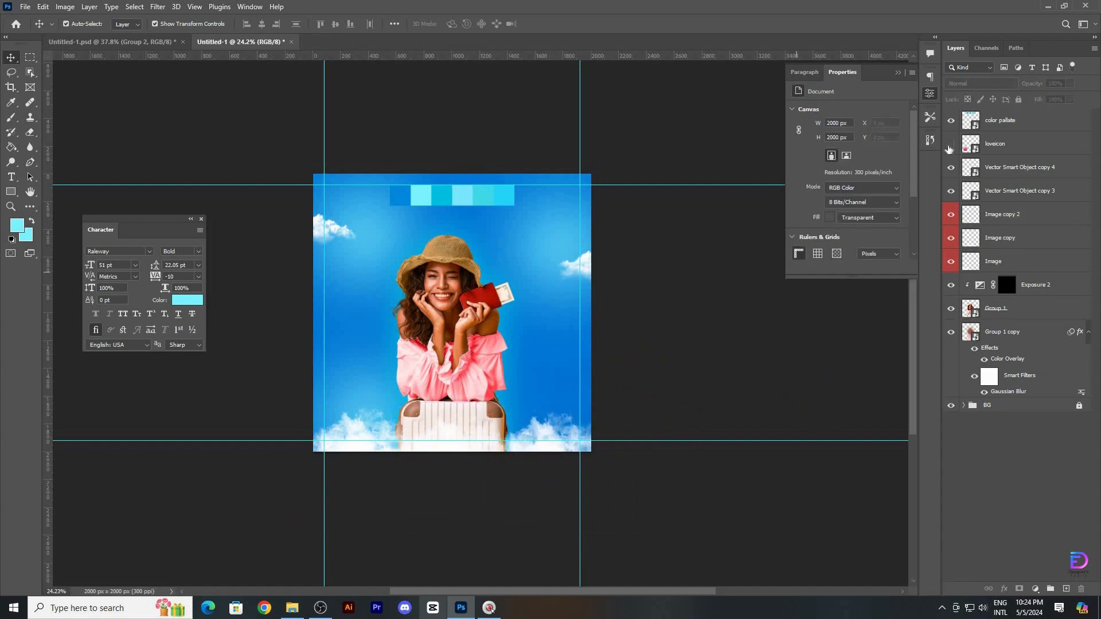
Show the loveicon heart, enlarge it to about 711 × 700 px and place it in the canvas's lower-left corner
left_click(950, 144)
left_click(1009, 143)
key("ctrl+t")
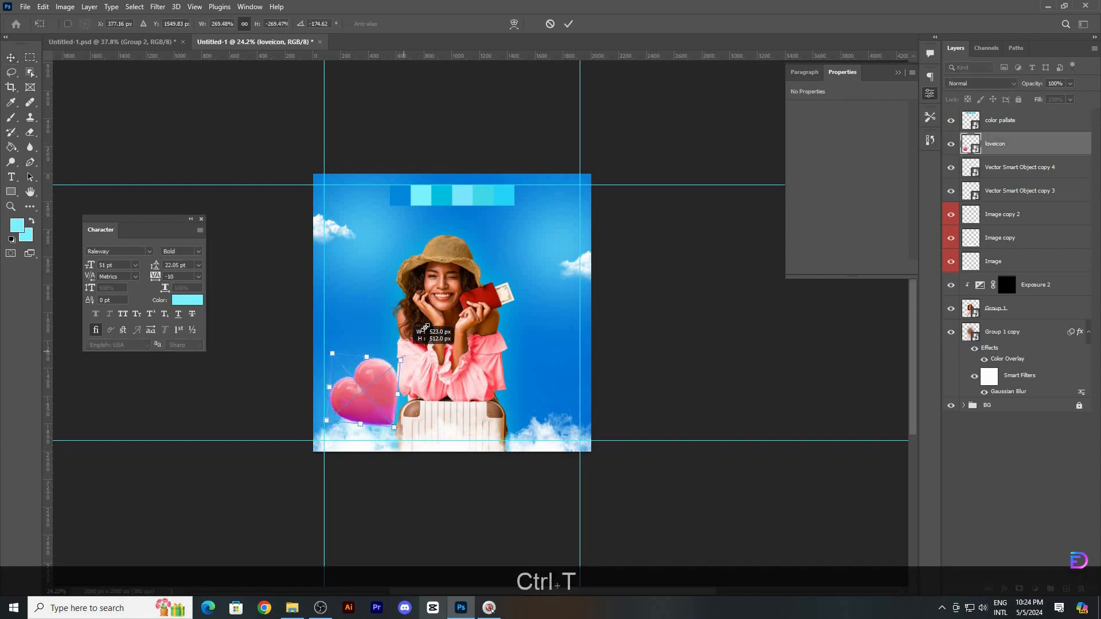
left_click_drag(425, 327, 344, 443)
key("ctrl+z")
left_click_drag(374, 383, 353, 449)
left_click(726, 362)
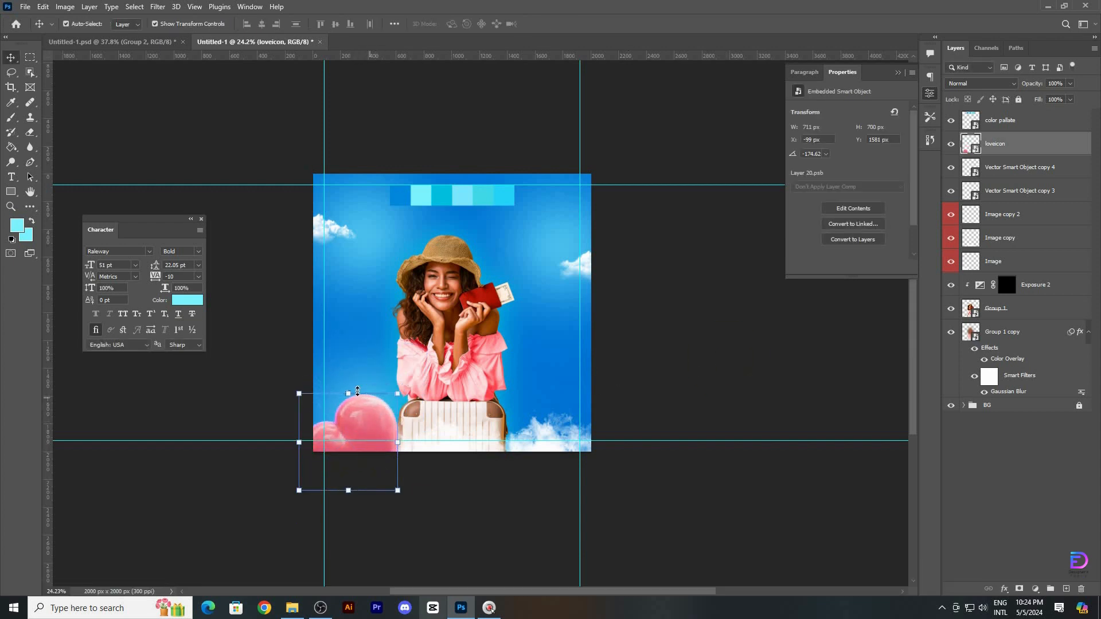
Enlarge the heart slightly to about 725 × 713 px and position it at X -91 px, Y 1517 px beside the suitcase
key("ctrl+t")
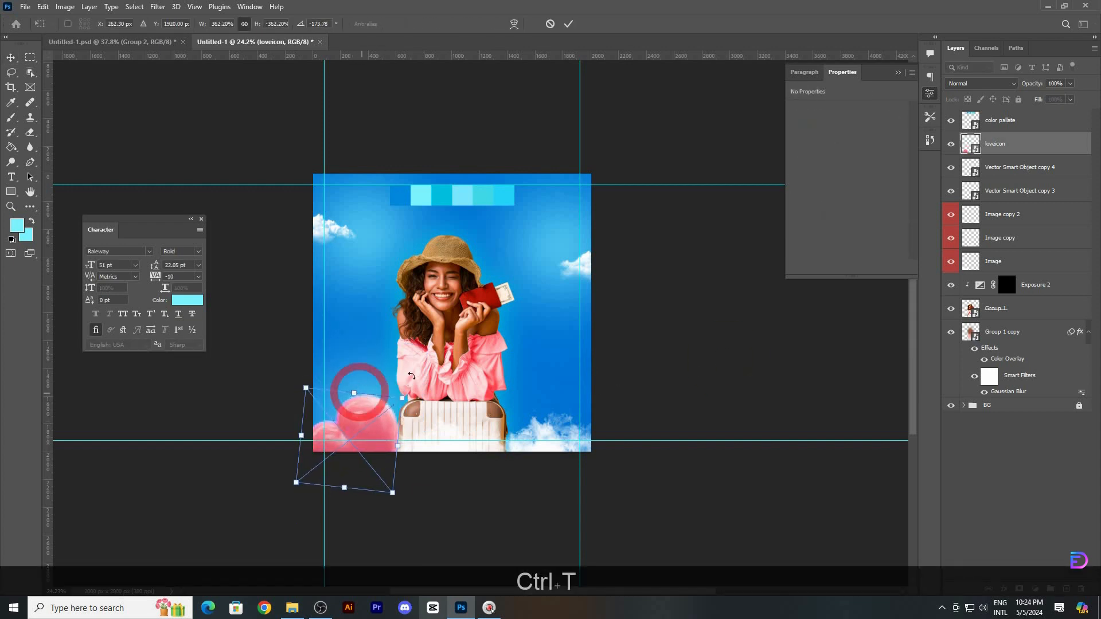
key("ctrl+z")
key("ctrl+z")
left_click_drag(351, 394, 351, 398)
left_click_drag(352, 416, 352, 407)
key("ctrl+z")
left_click_drag(344, 490, 344, 497)
left_click_drag(359, 441, 360, 428)
key("Return")
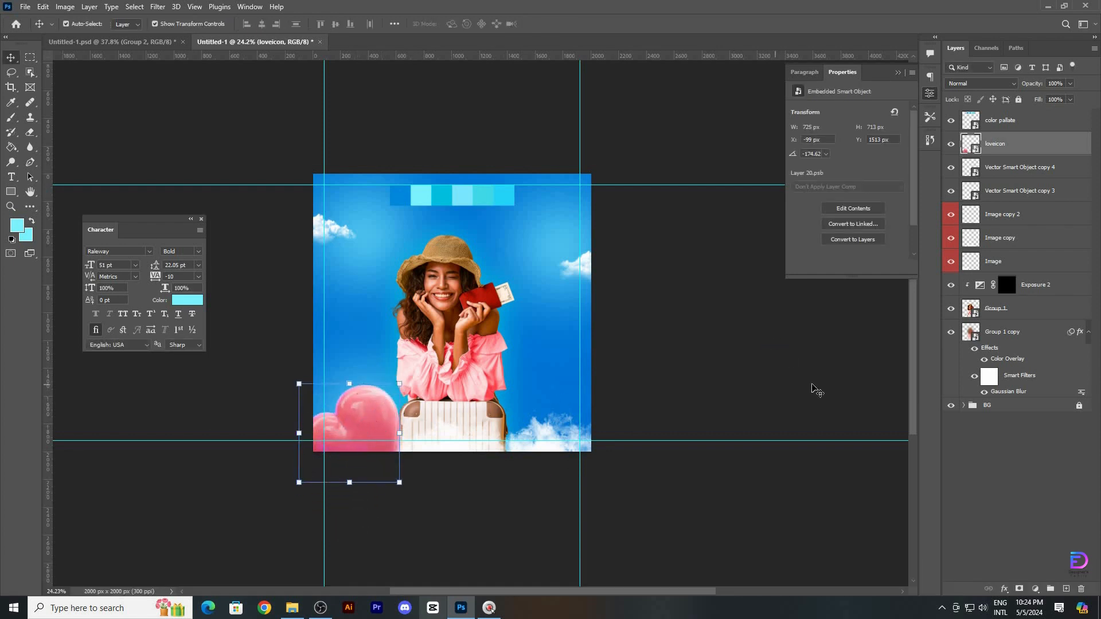
key("Right")
key("Right")
key("Down")
left_click(799, 386)
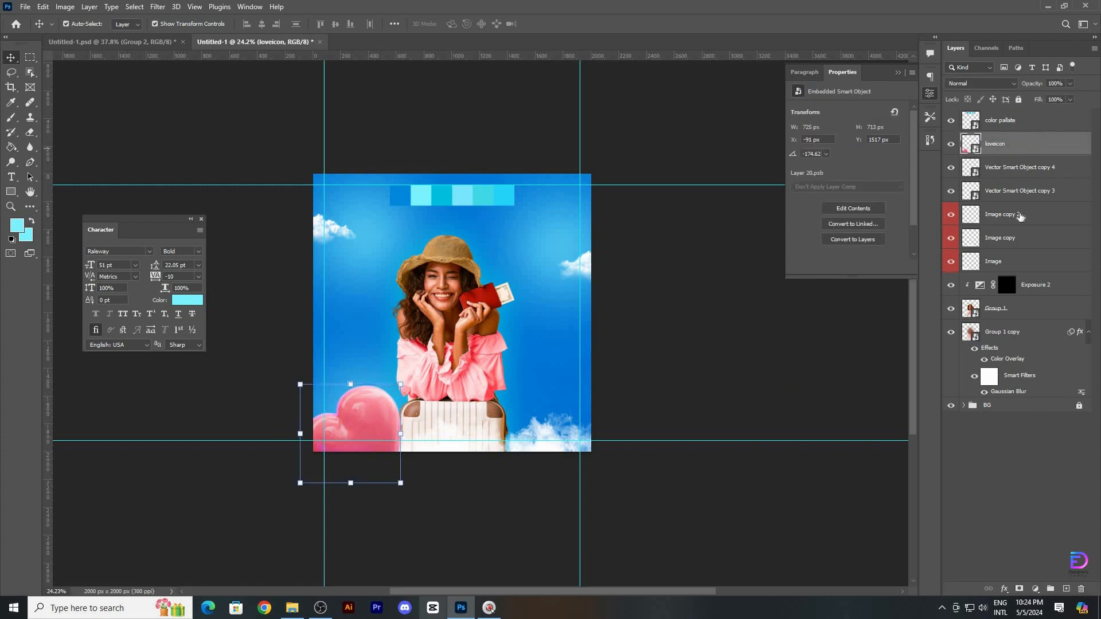
Group the two small cloud layers and three Image layers under the name Clouds
left_click(1010, 167)
left_click(1004, 261, "shift")
key("shift+ctrl+g")
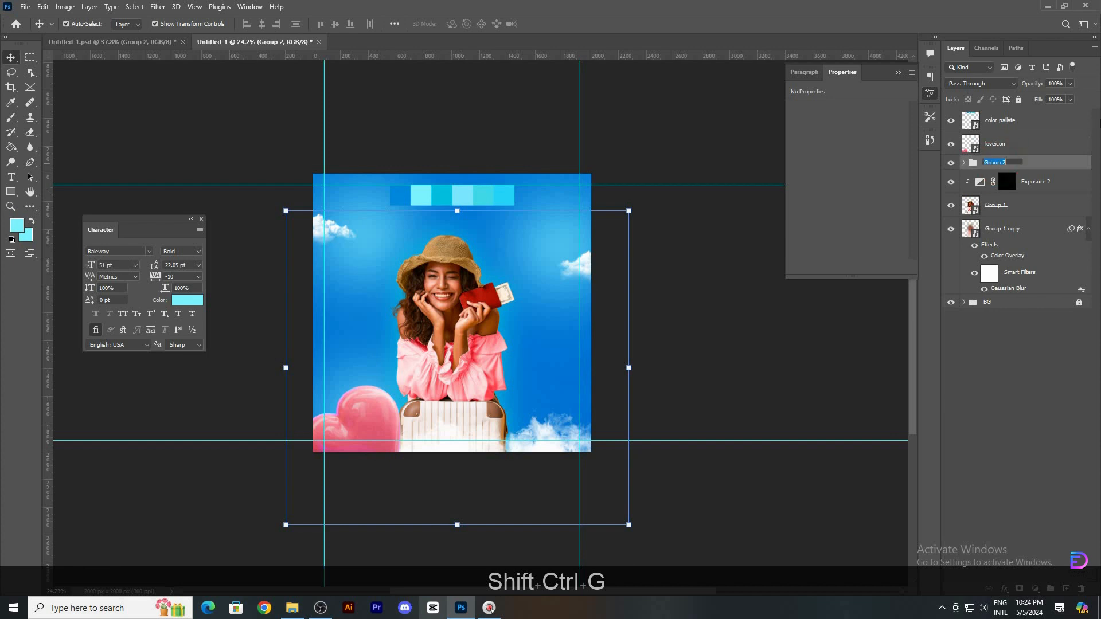
key("BackSpace")
type("Clouds")
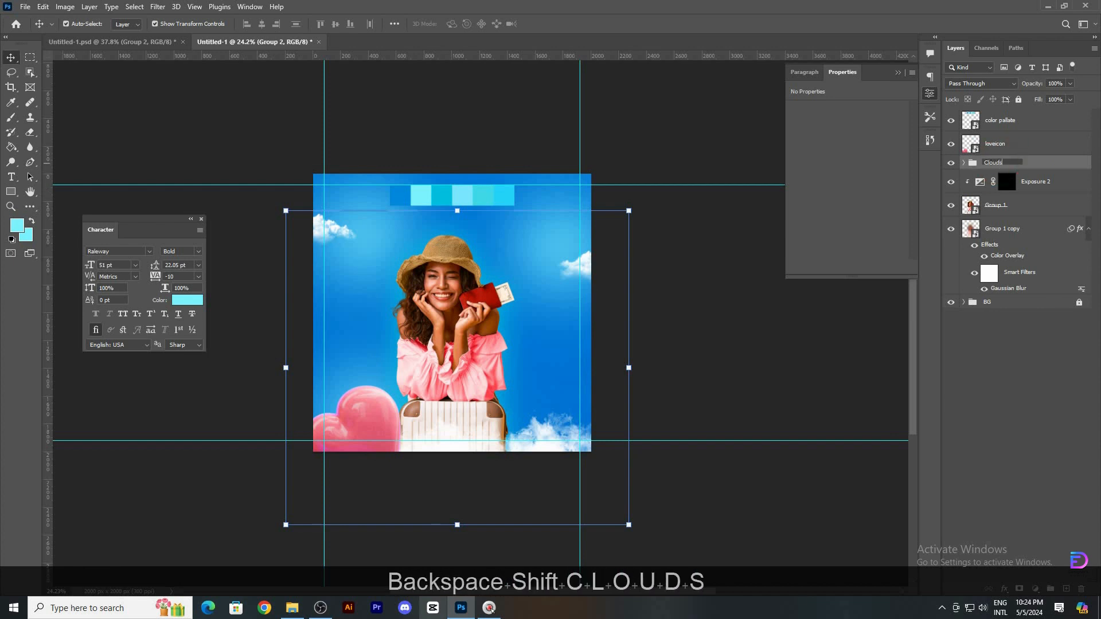
key("Return")
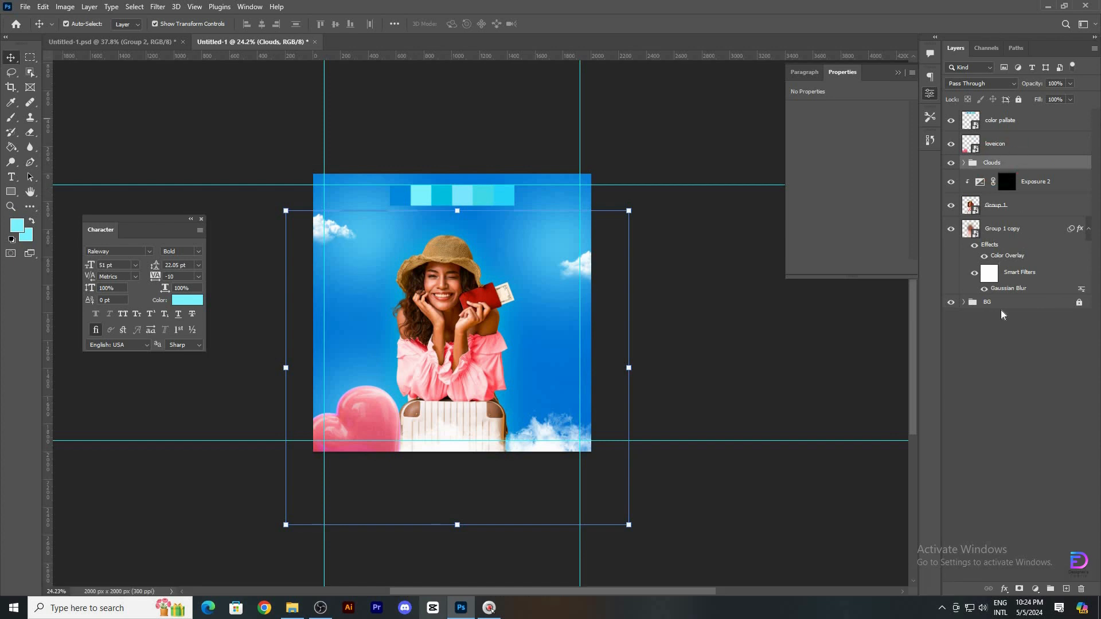
Add a Hue/Saturation adjustment clipped to the loveicon layer with Colorize enabled
left_click(997, 150)
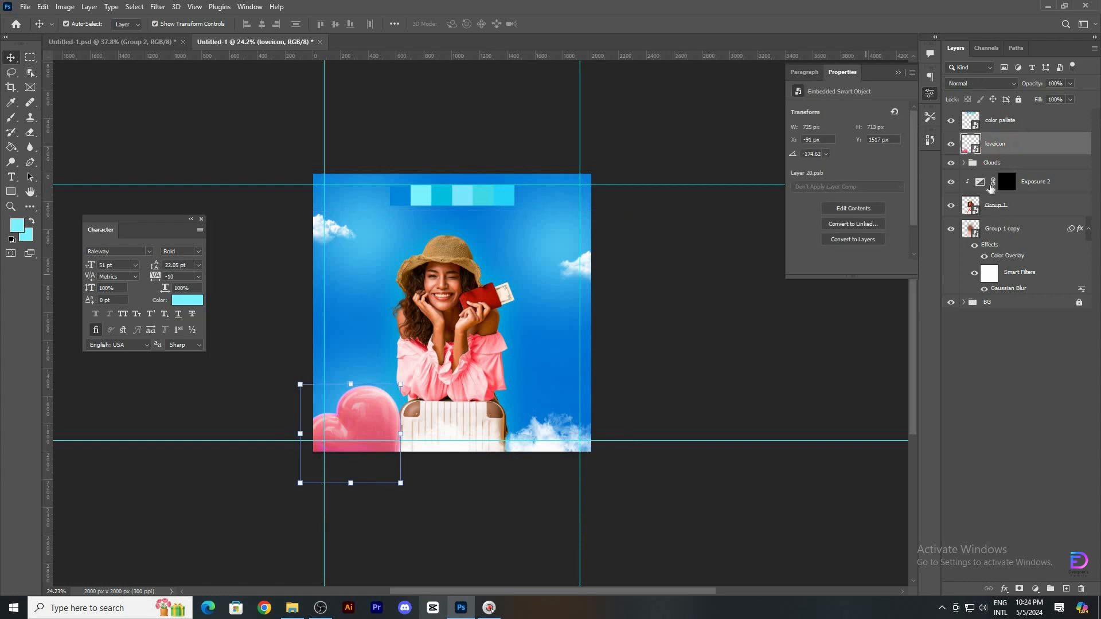
left_click(1035, 589)
left_click(1006, 477)
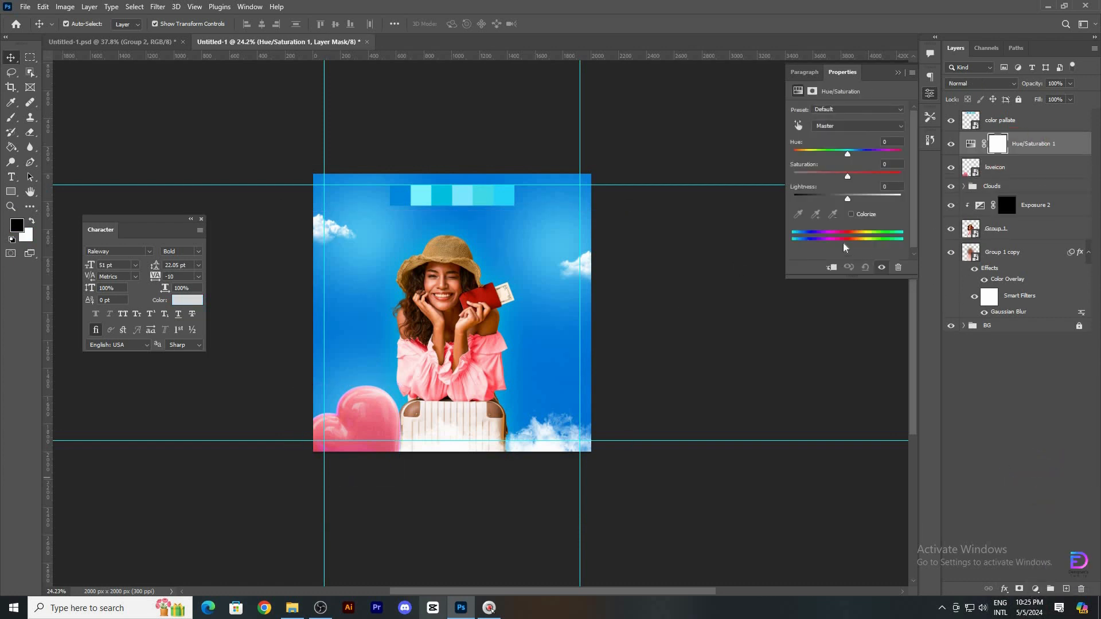
left_click(851, 215)
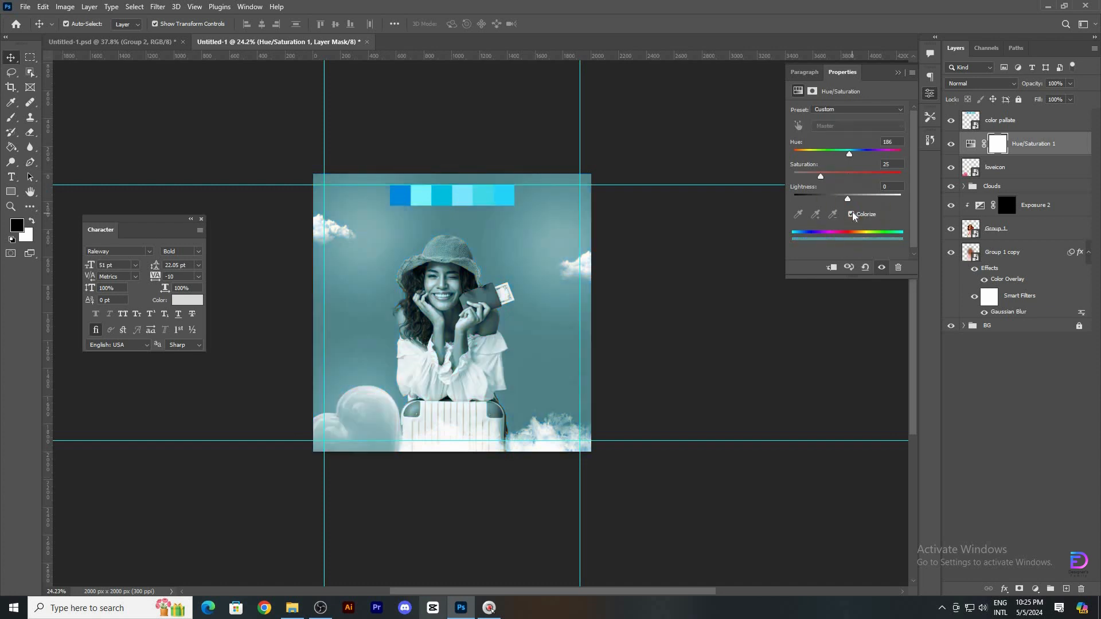
left_click(831, 267)
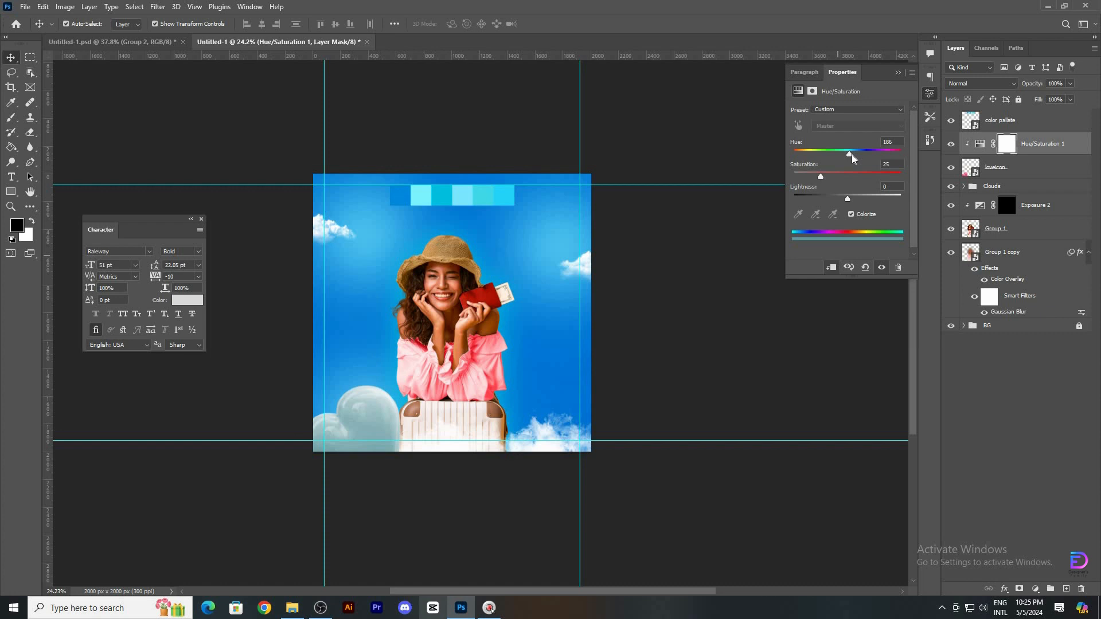
Tint the heart blue by setting hue to 214, saturation to 100 and lightness to -5
left_click_drag(852, 154, 902, 177)
key("Up")
key("Up")
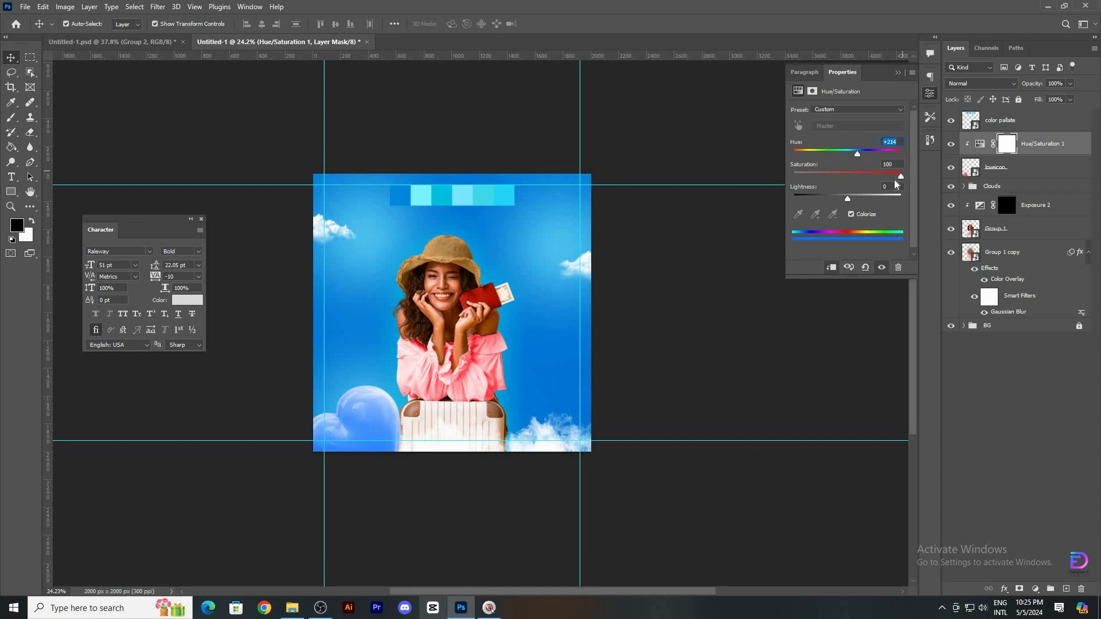
left_click(846, 198)
left_click_drag(843, 196, 846, 198)
key("Down")
key("Down")
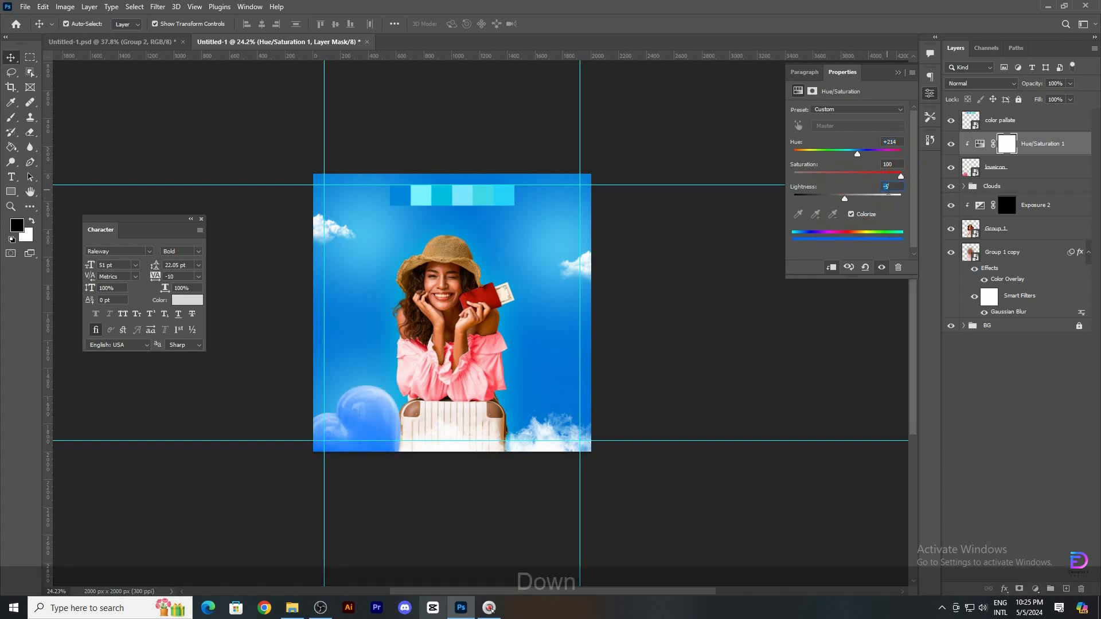
Set the lightness of the heart's Hue/Saturation adjustment to -2
key("Up")
key("Up")
key("Up")
key("Up")
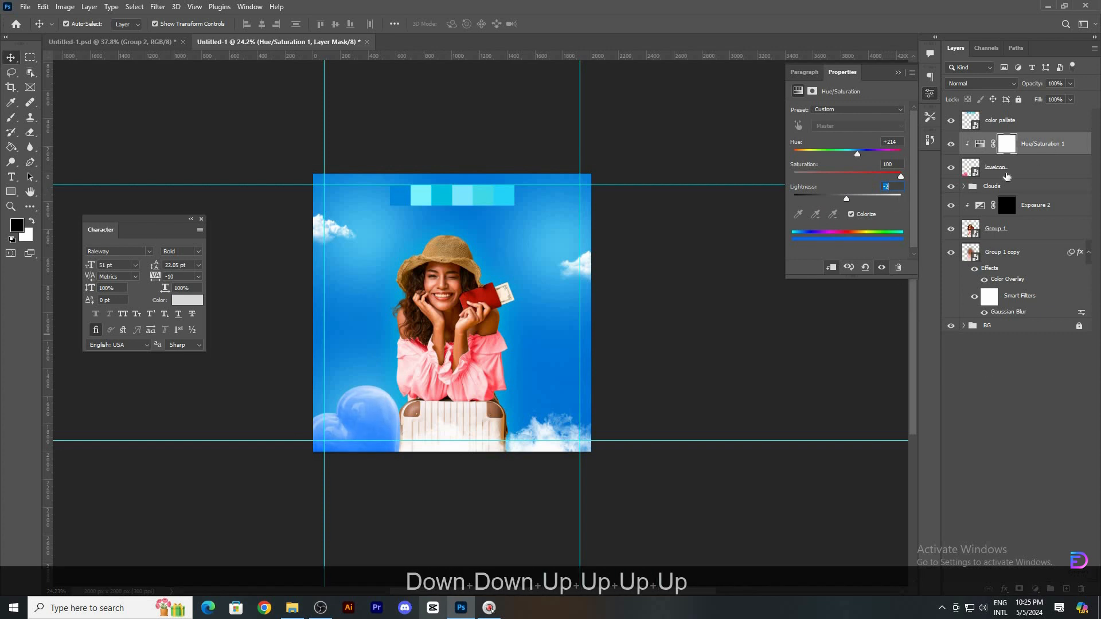
Apply a Motion Blur to the loveicon layer with an angle of -35° and a distance of 35 pixels
left_click(987, 173)
left_click(157, 6)
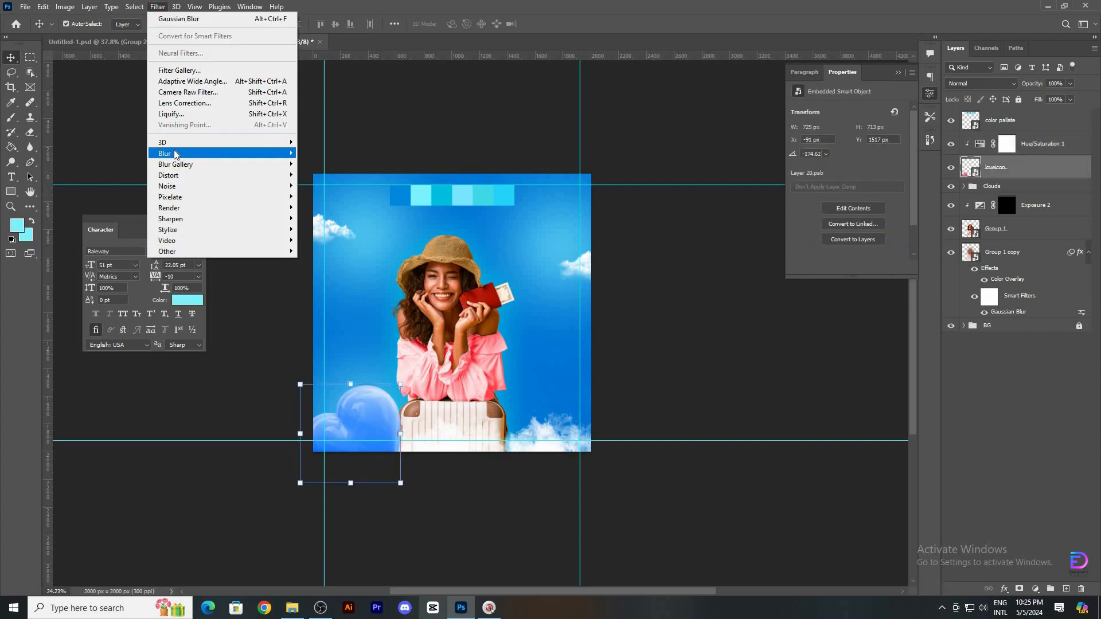
mouse_move(172, 153)
left_click(326, 218)
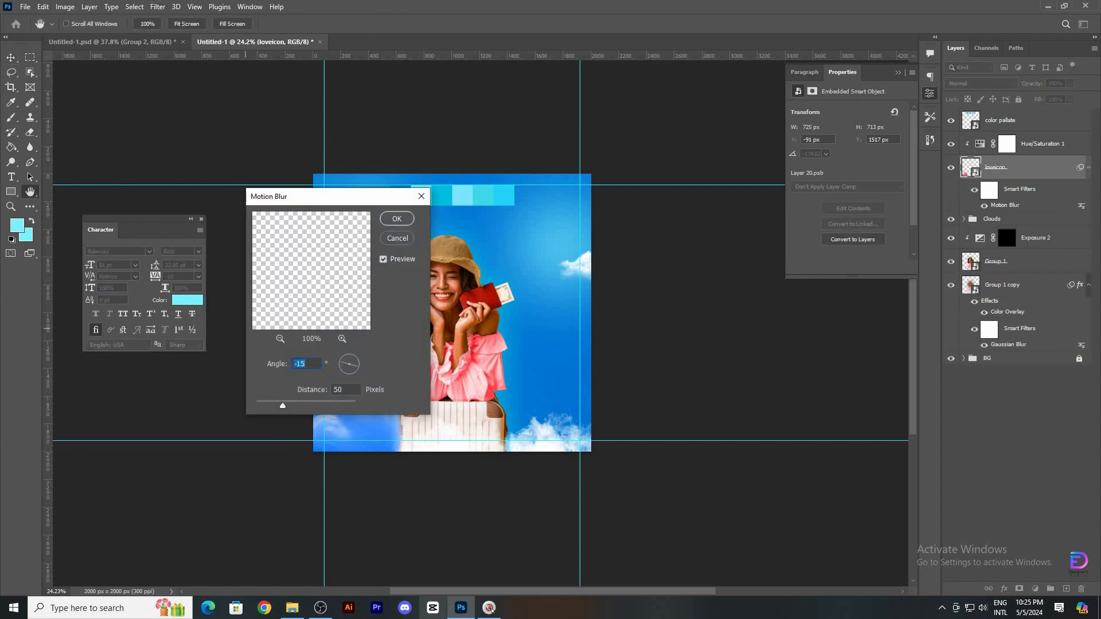
key("Left")
key("BackSpace")
key("BackSpace")
type("3")
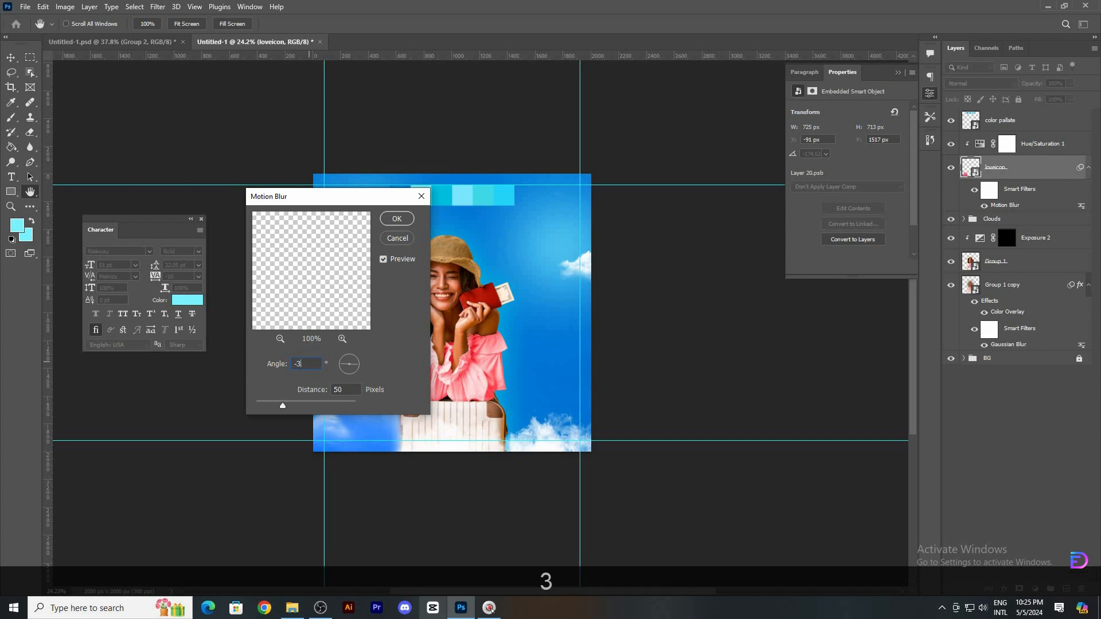
type("5")
key("BackSpace")
key("Left")
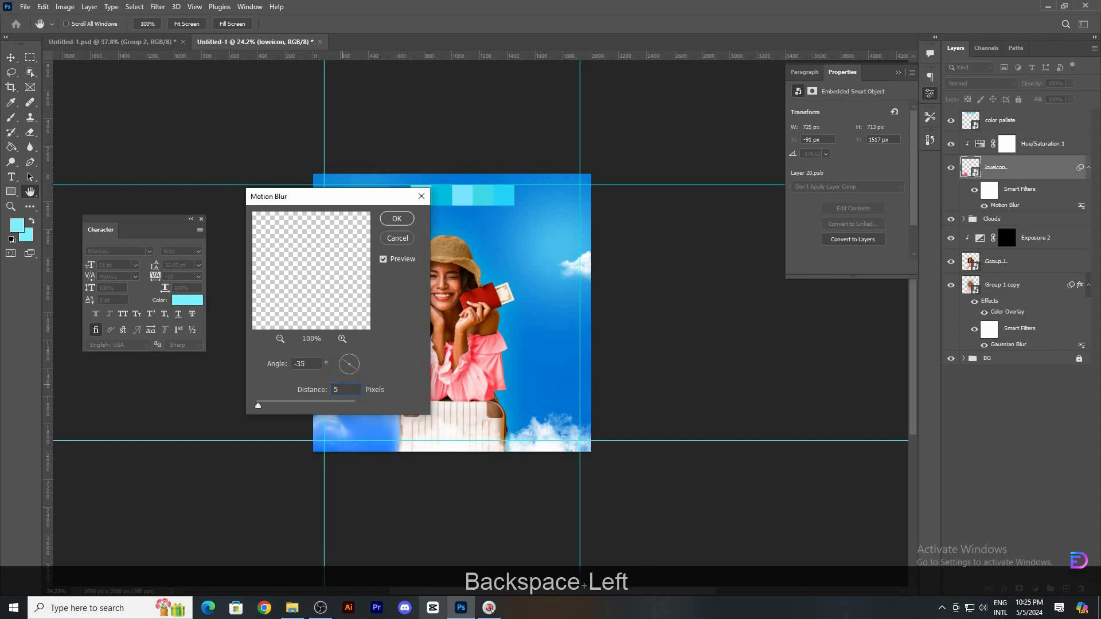
type("3")
left_click(397, 220)
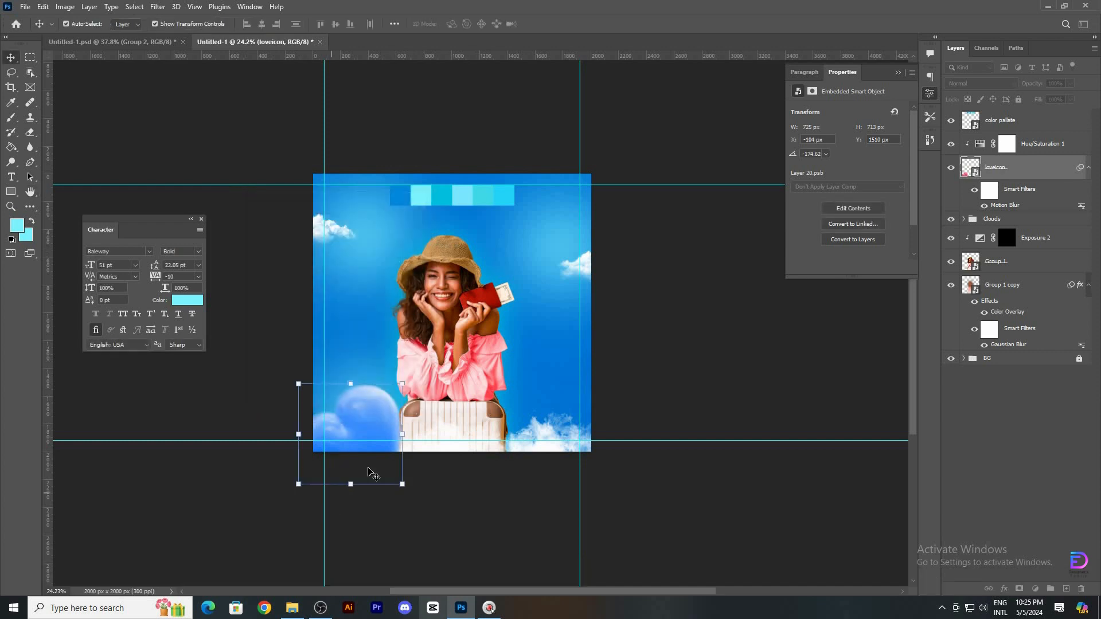
Deselect the heart layer and hide the guides to see the design without overlays
left_click_drag(353, 362, 447, 362)
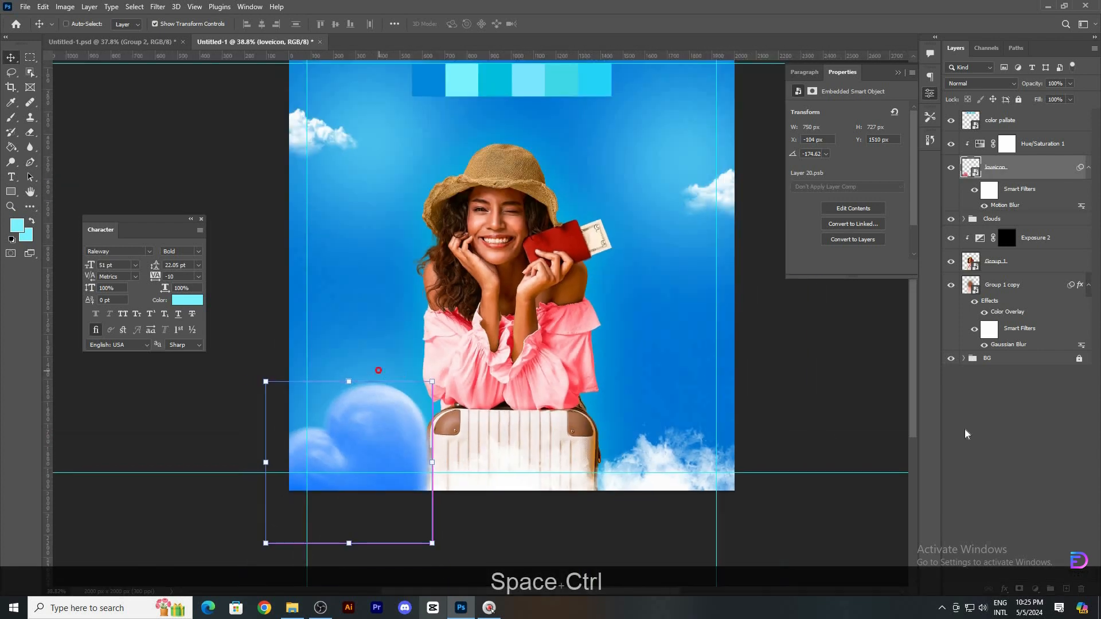
left_click(823, 394, "ctrl")
key("ctrl+semicolon")
left_click_drag(728, 344, 639, 363)
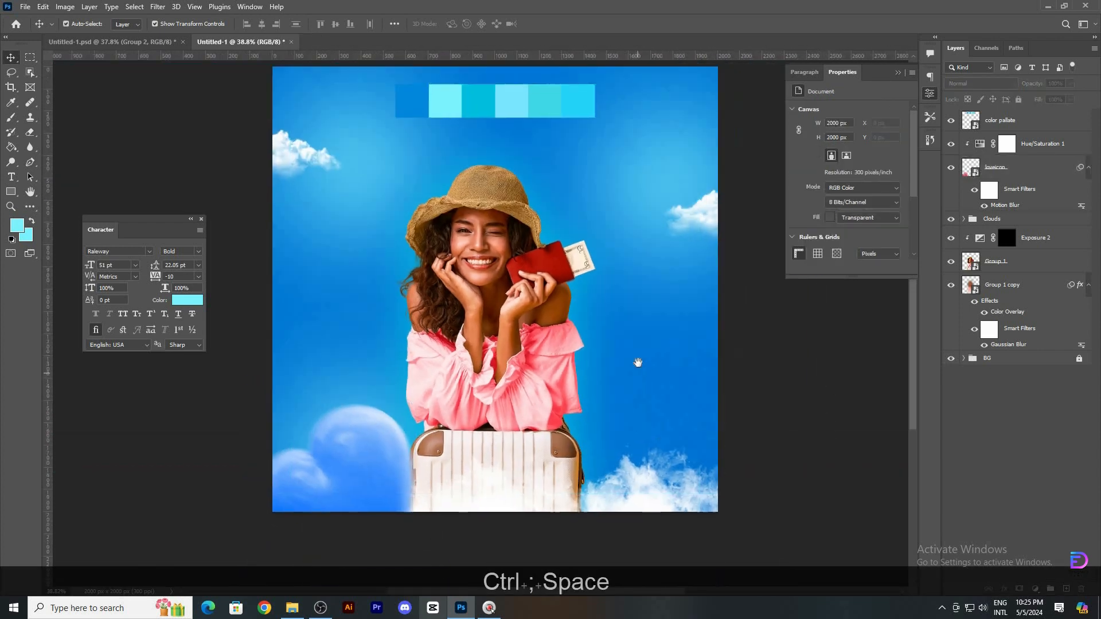
Duplicate the loveicon layer together with its Hue/Saturation adjustment, placing the copies directly beneath the originals
left_click(998, 168)
left_click(1038, 149)
key("ctrl+0")
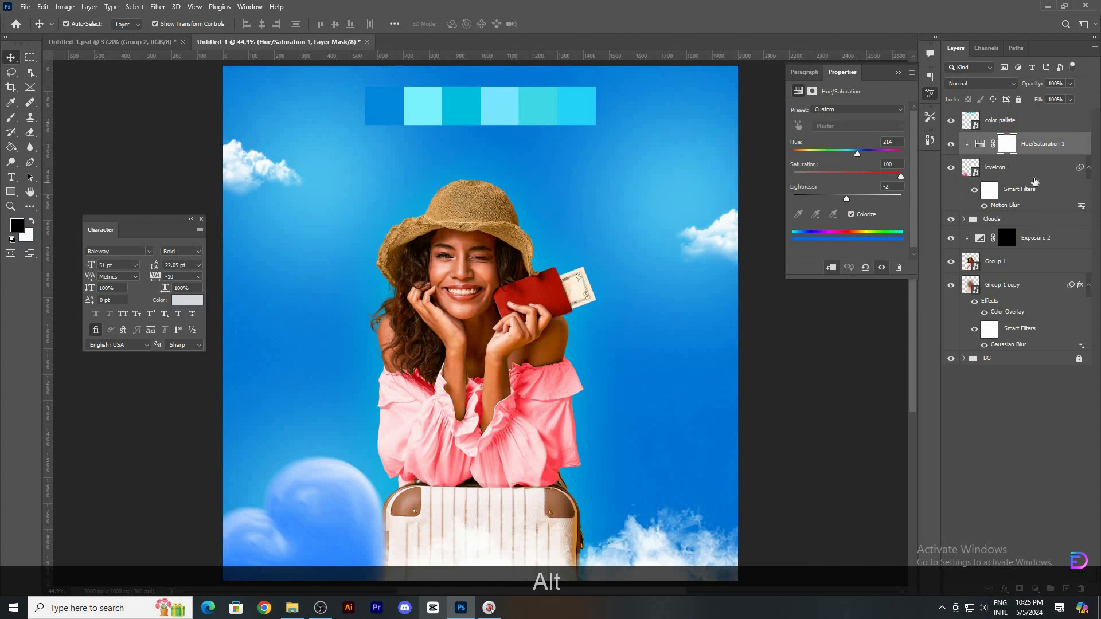
left_click(1036, 178, "shift")
left_click_drag(1036, 178, 1008, 201)
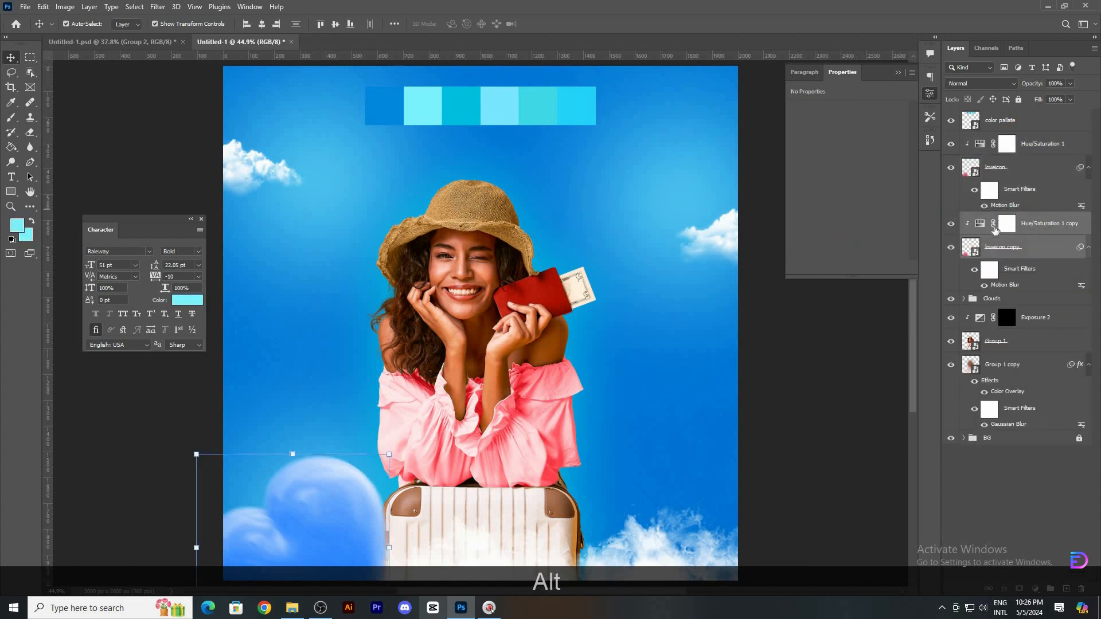
Set the copied Hue/Saturation adjustment to hue 189 and lightness -3
left_click(979, 225)
left_click_drag(636, 391, 628, 331)
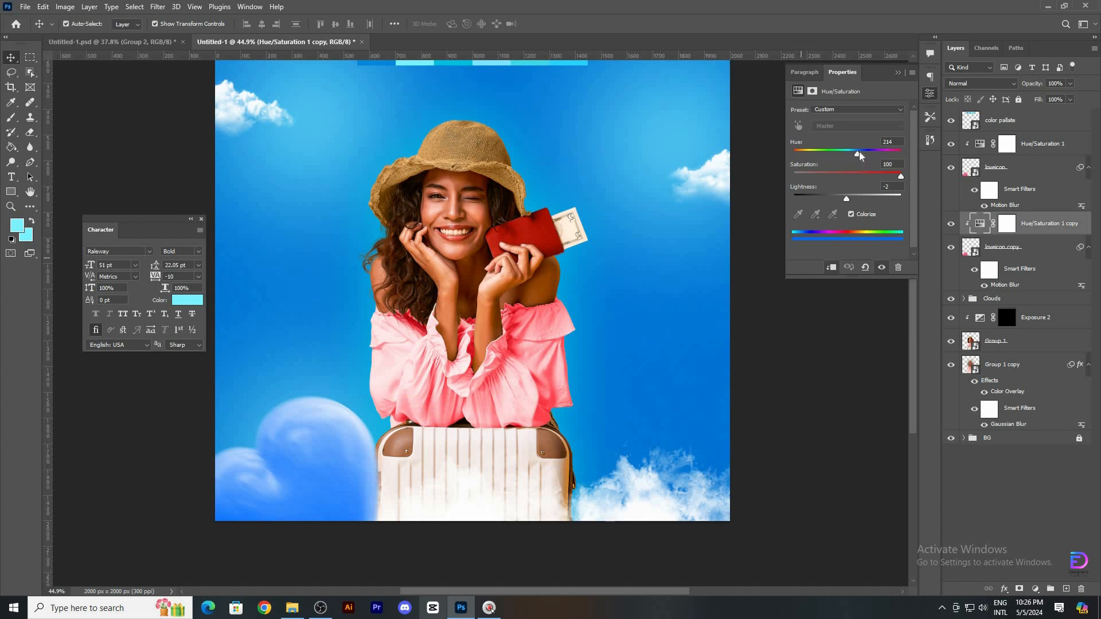
left_click_drag(862, 160, 852, 158)
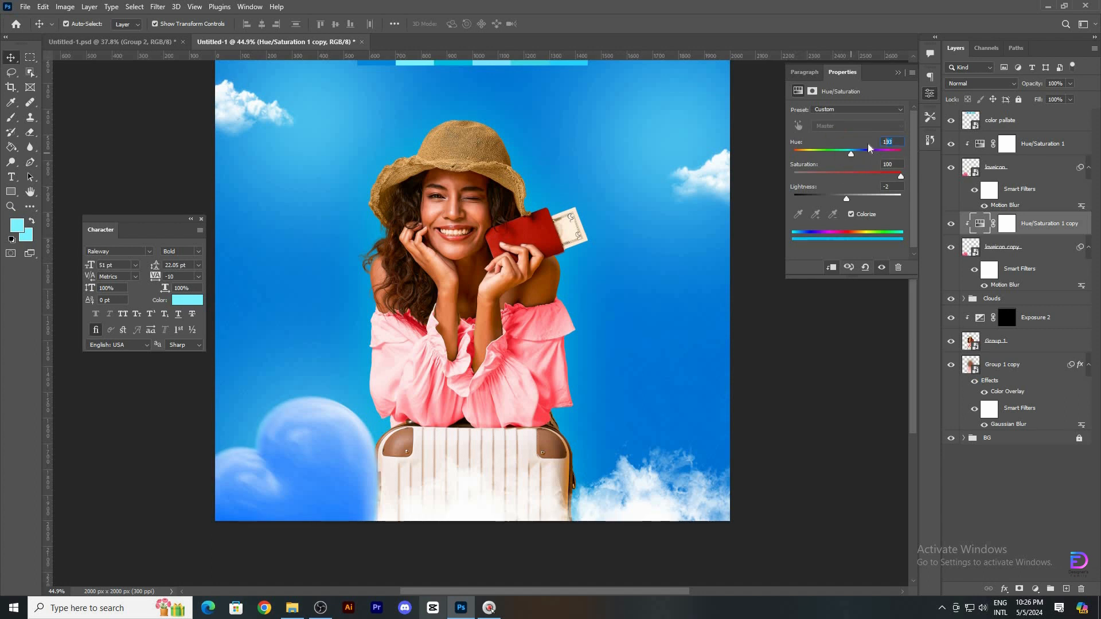
key("Down")
key("Down")
key("Down")
key("Down")
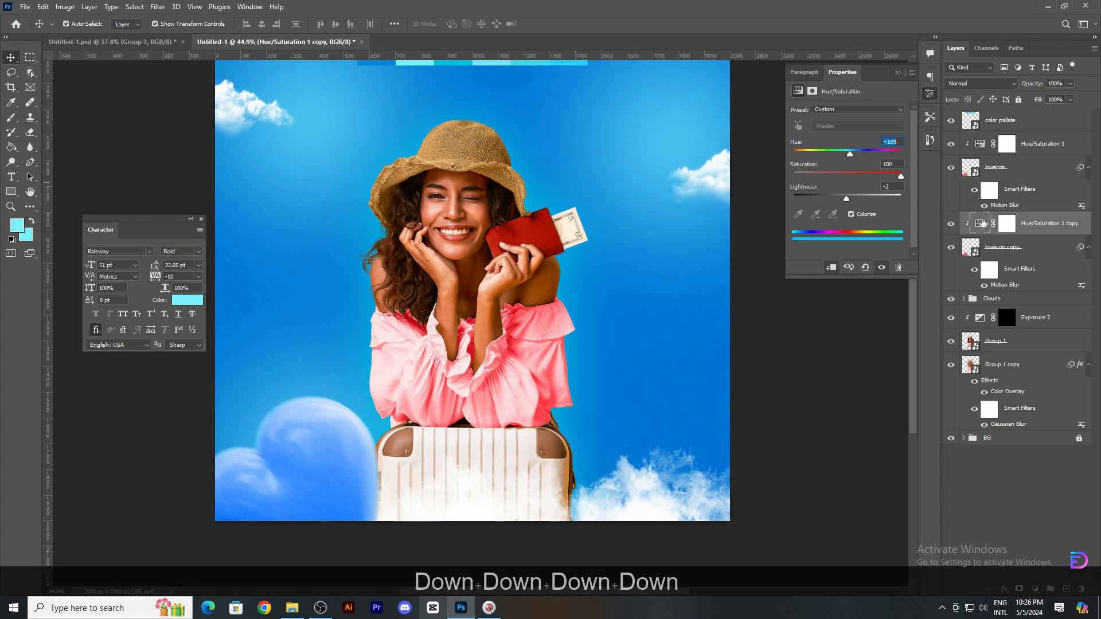
left_click(891, 187)
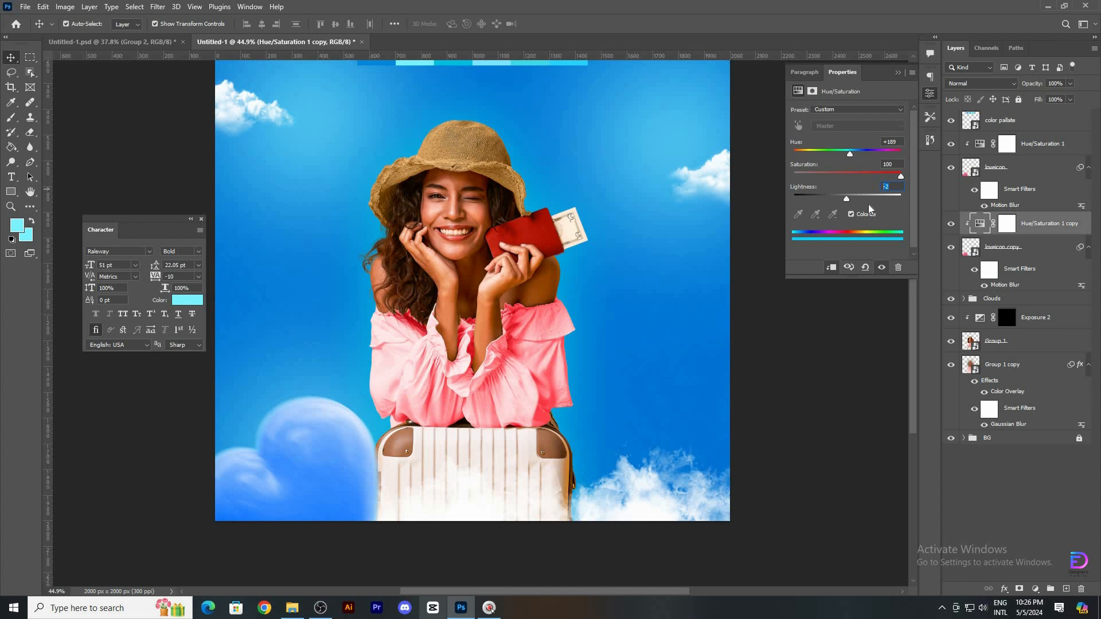
key("Down")
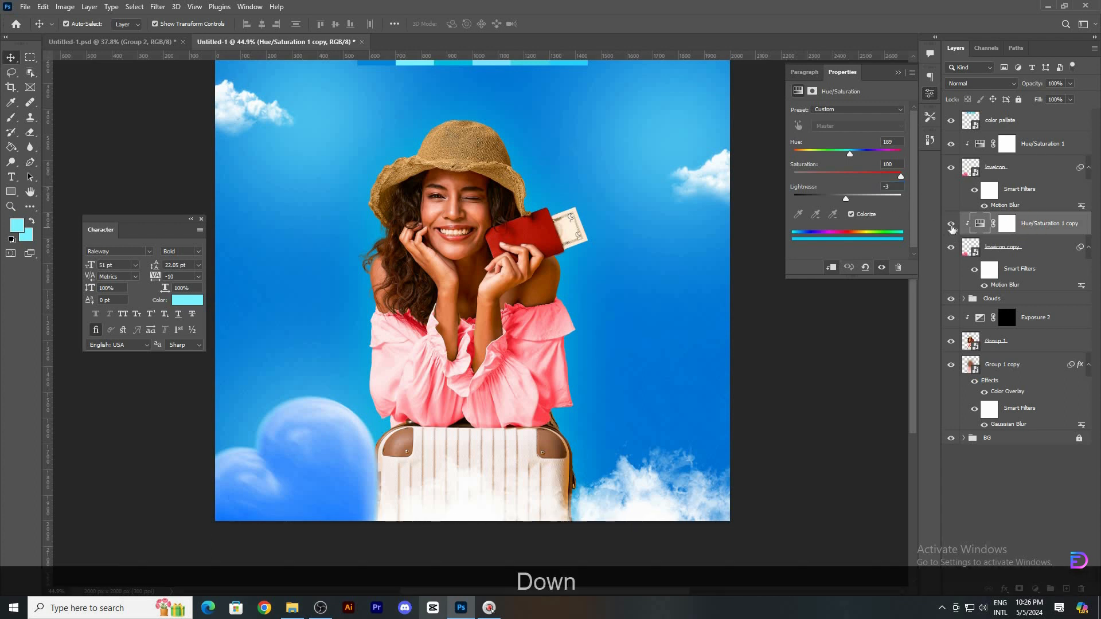
Add a Gaussian Blur with a 25 pixel radius to the loveicon copy, keeping its existing Motion Blur
double_click(1009, 285)
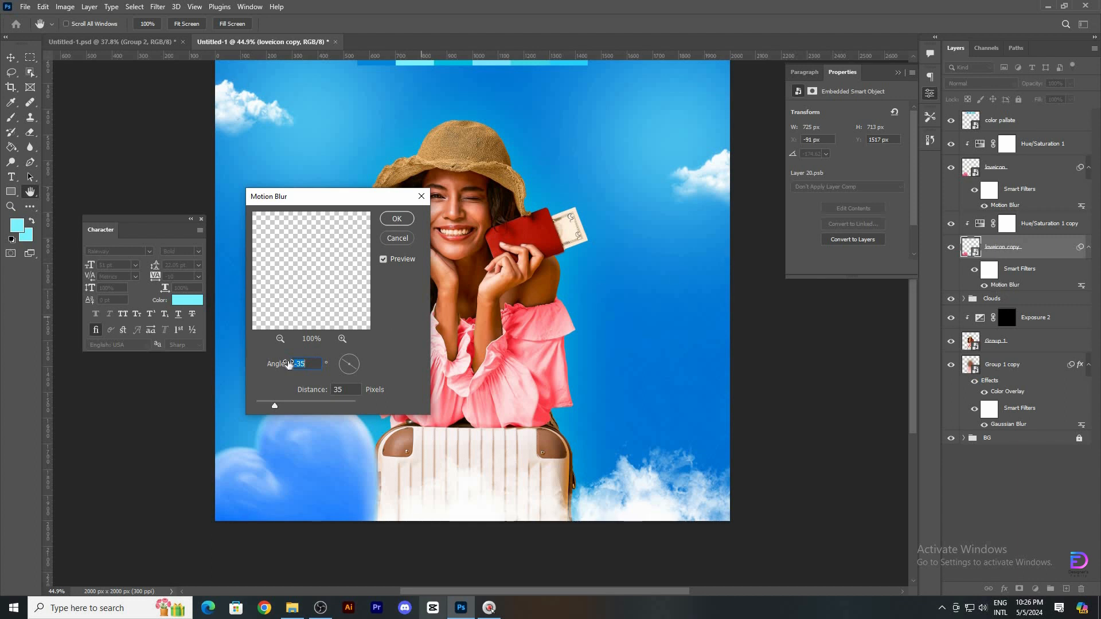
left_click(410, 218)
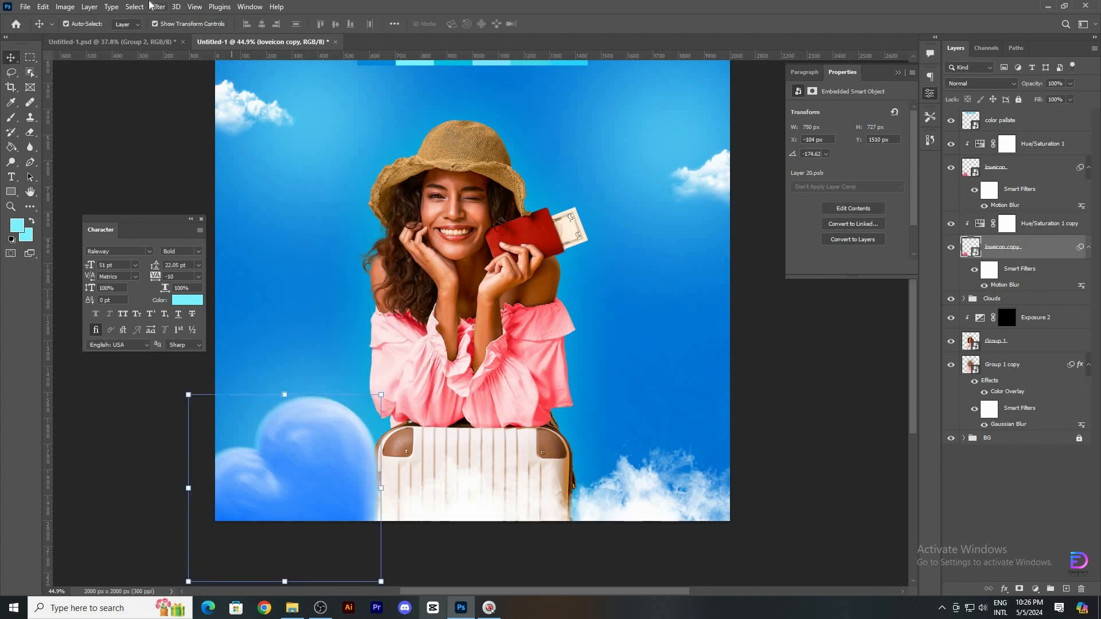
left_click(154, 6)
mouse_move(269, 153)
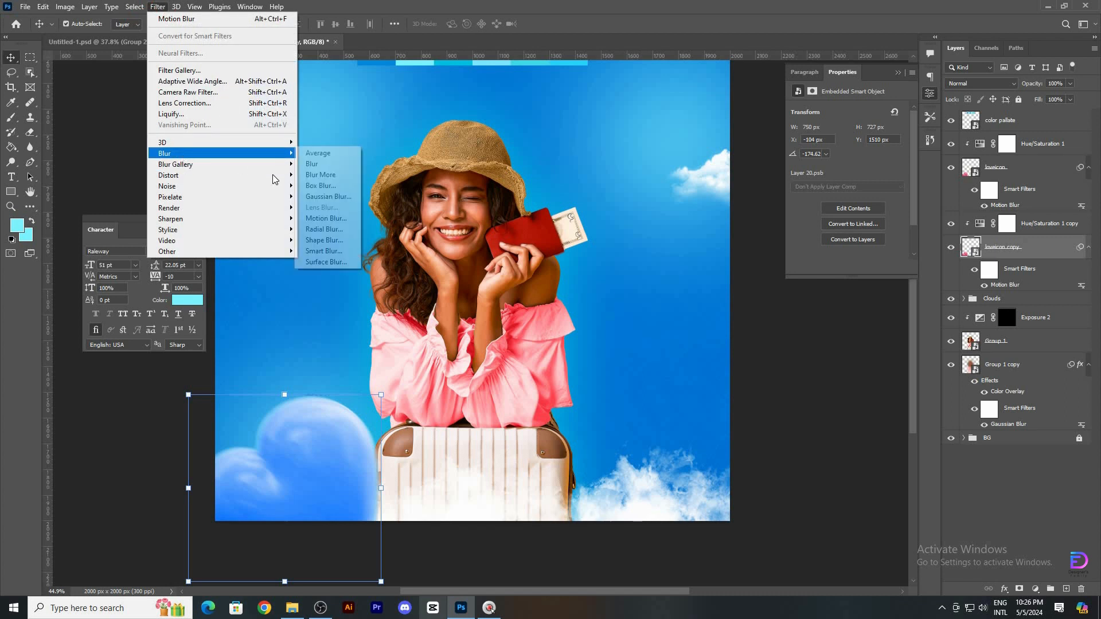
left_click(329, 196)
key("BackSpace")
type("2")
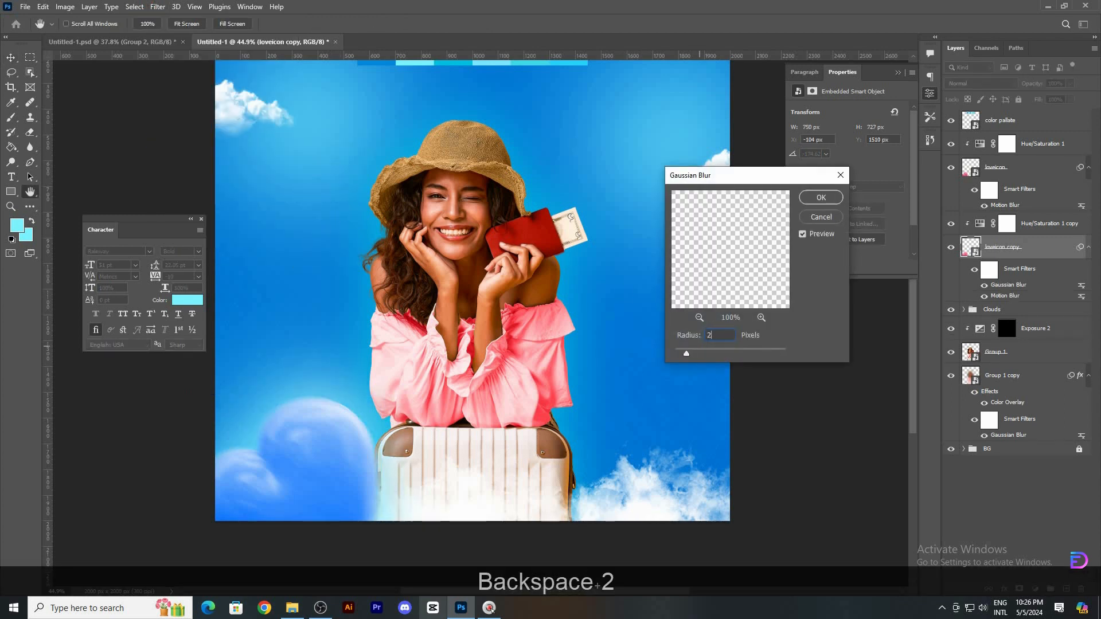
type("5")
left_click(824, 198)
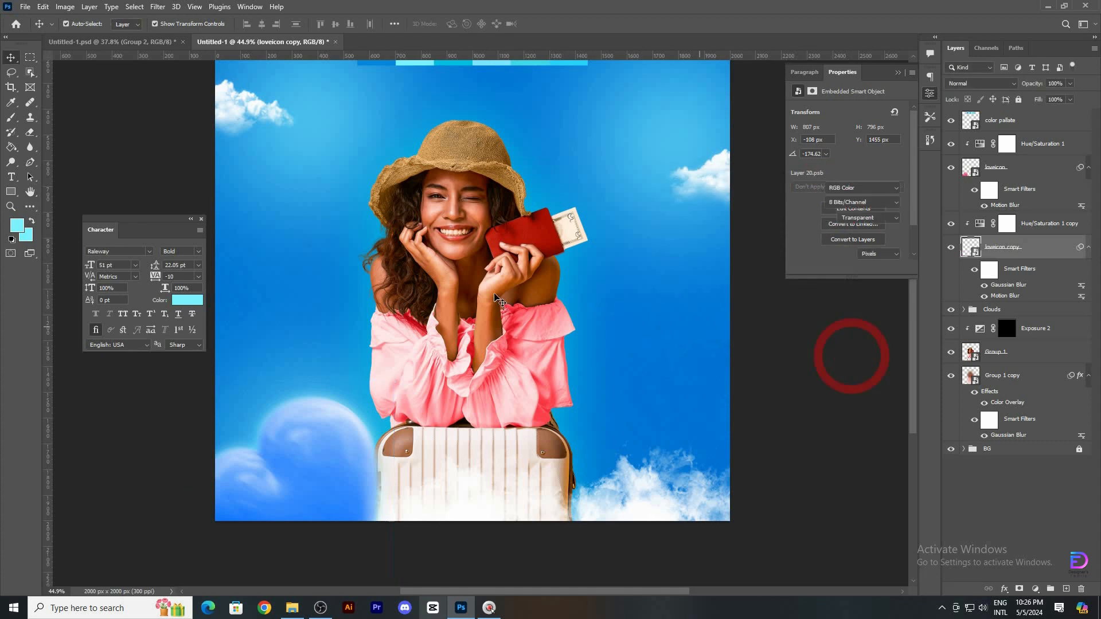
left_click_drag(848, 352, 686, 362)
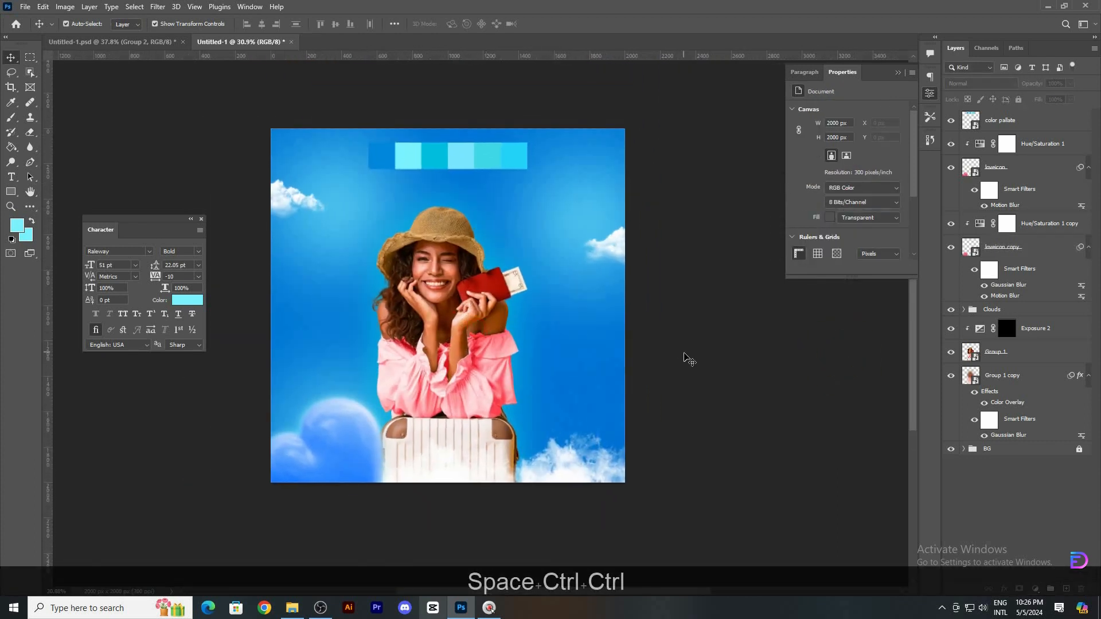
left_click(486, 354)
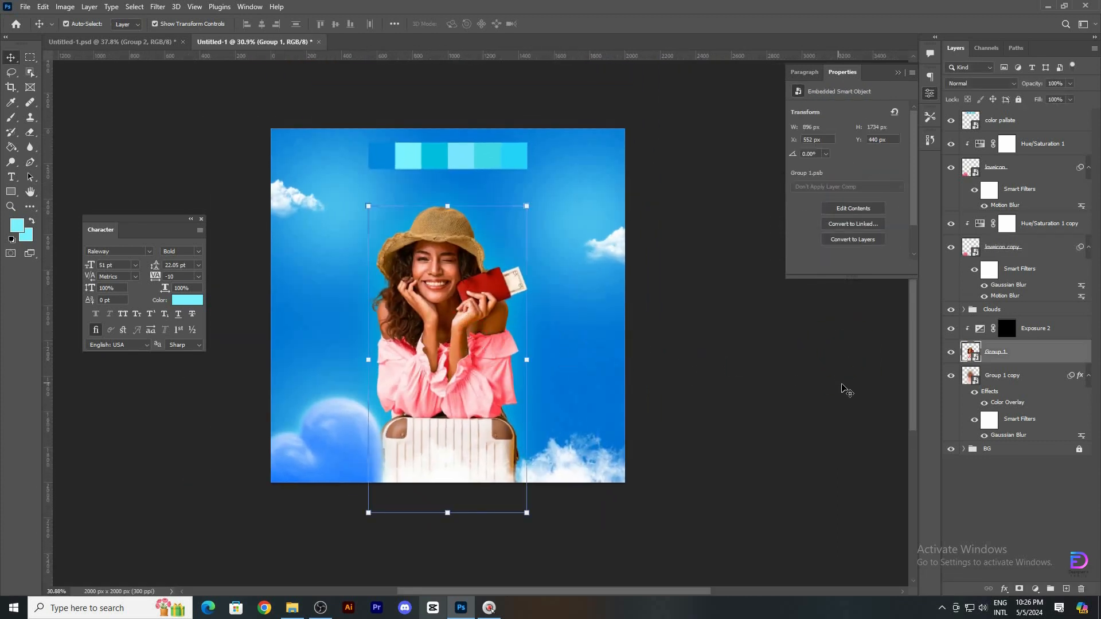
left_click(843, 386)
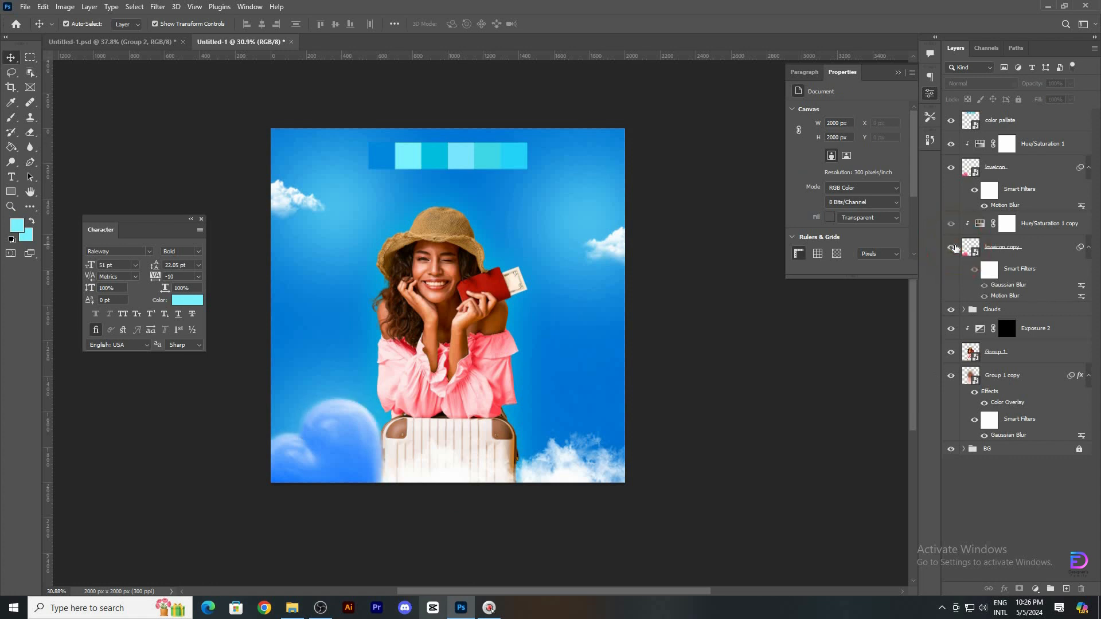
Group both heart layers with their Hue/Saturation adjustments and name the group 1
left_click(1018, 142)
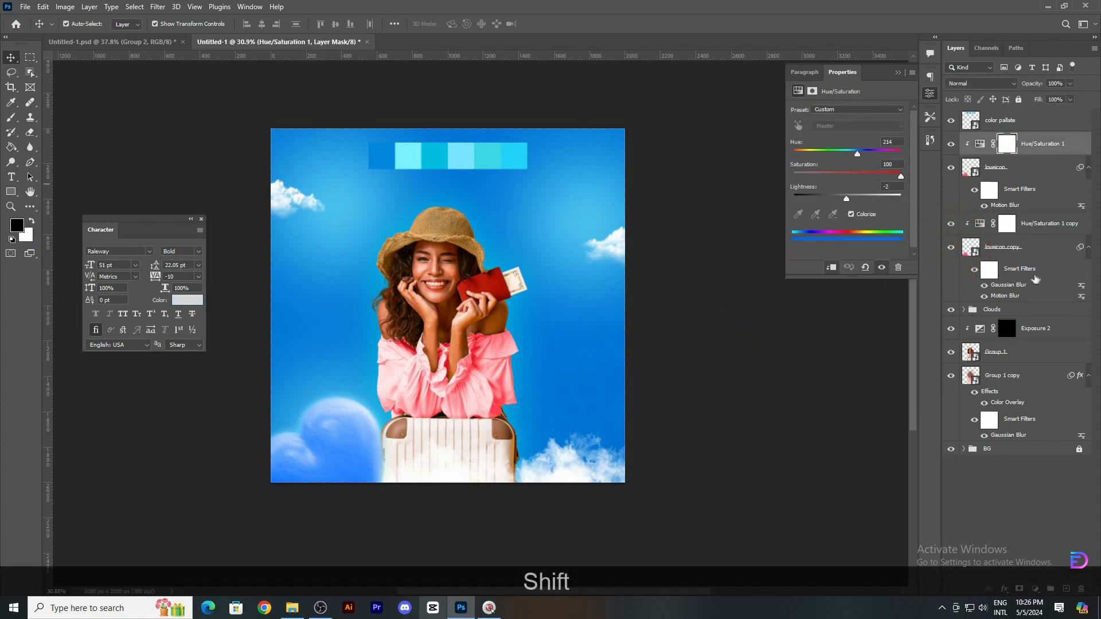
left_click(1037, 270, "shift")
key("ctrl+shift+g")
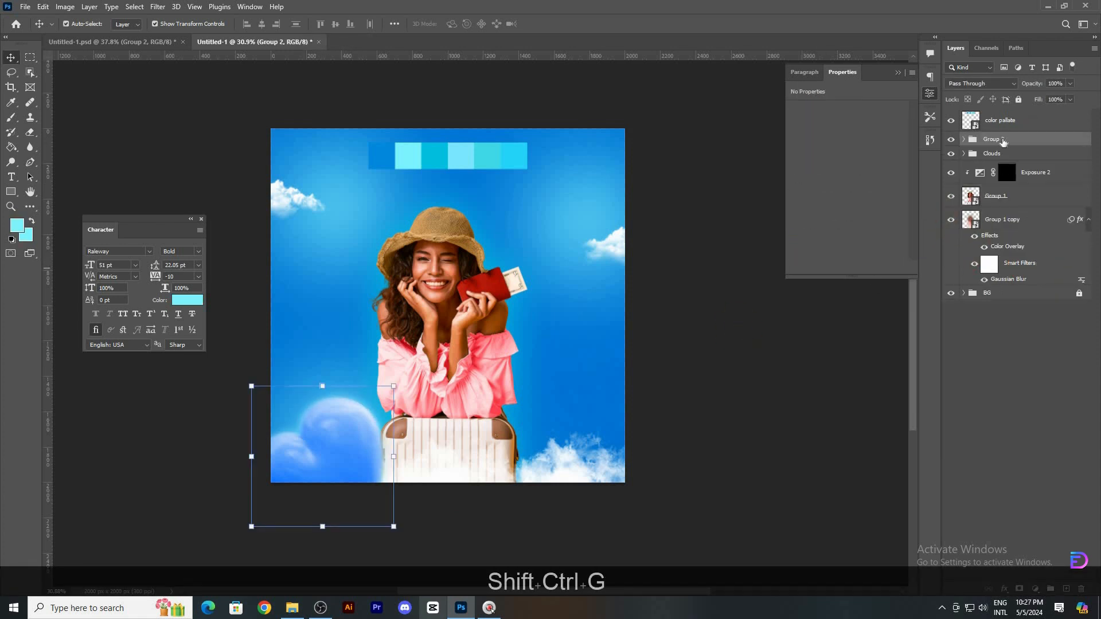
double_click(1003, 143)
key("BackSpace")
type("1")
key("Return")
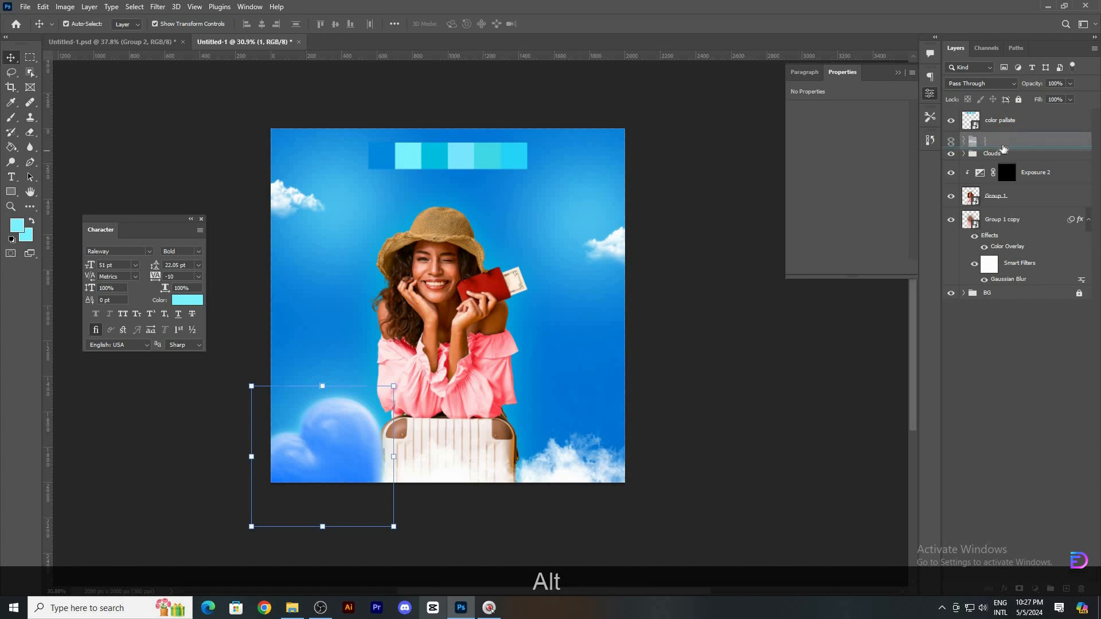
Duplicate heart group 1 into the canvas's upper-right corner, scaled to about 82% and rotated about 4.5°
key("ctrl+alt+t")
left_click_drag(323, 459, 626, 147)
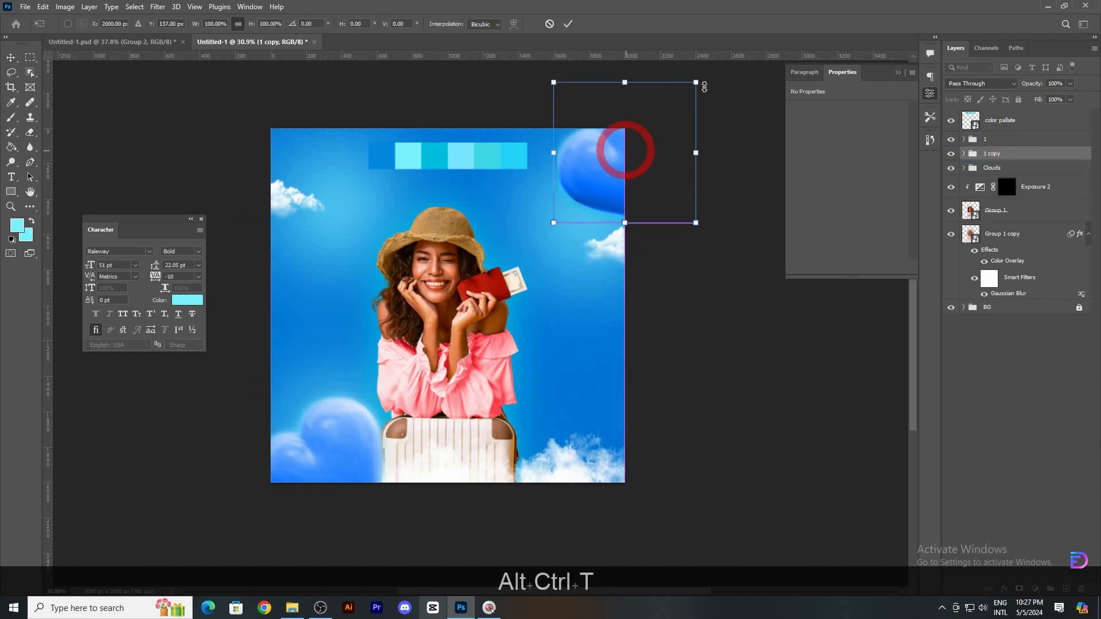
left_click_drag(700, 86, 683, 113)
left_click_drag(603, 155, 602, 155)
left_click_drag(697, 135, 671, 104)
left_click_drag(599, 164, 608, 166)
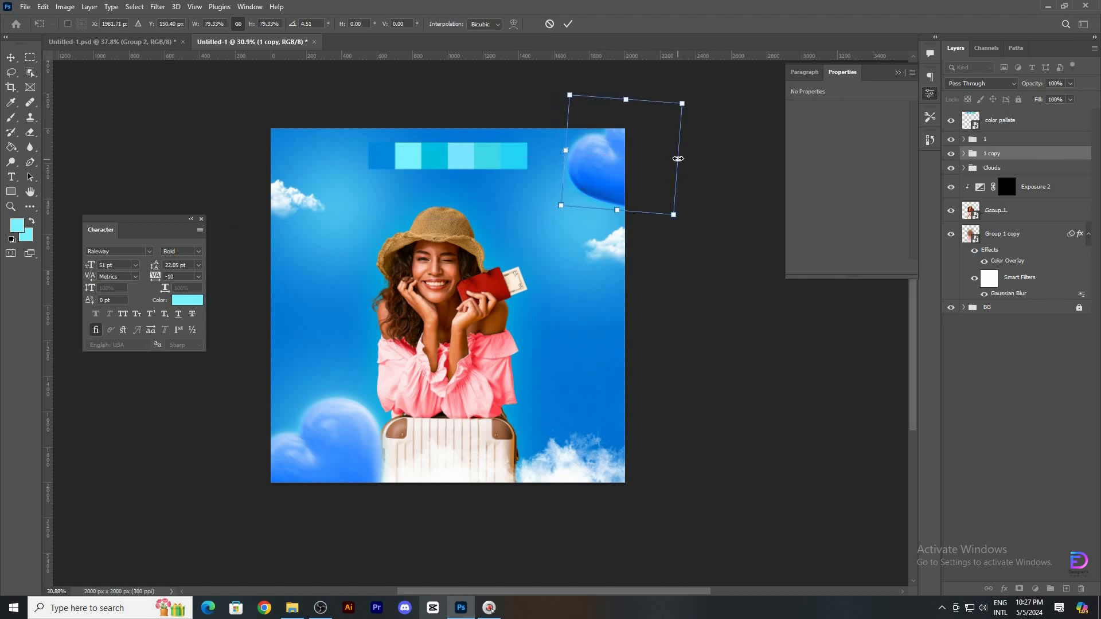
left_click_drag(678, 158, 695, 151)
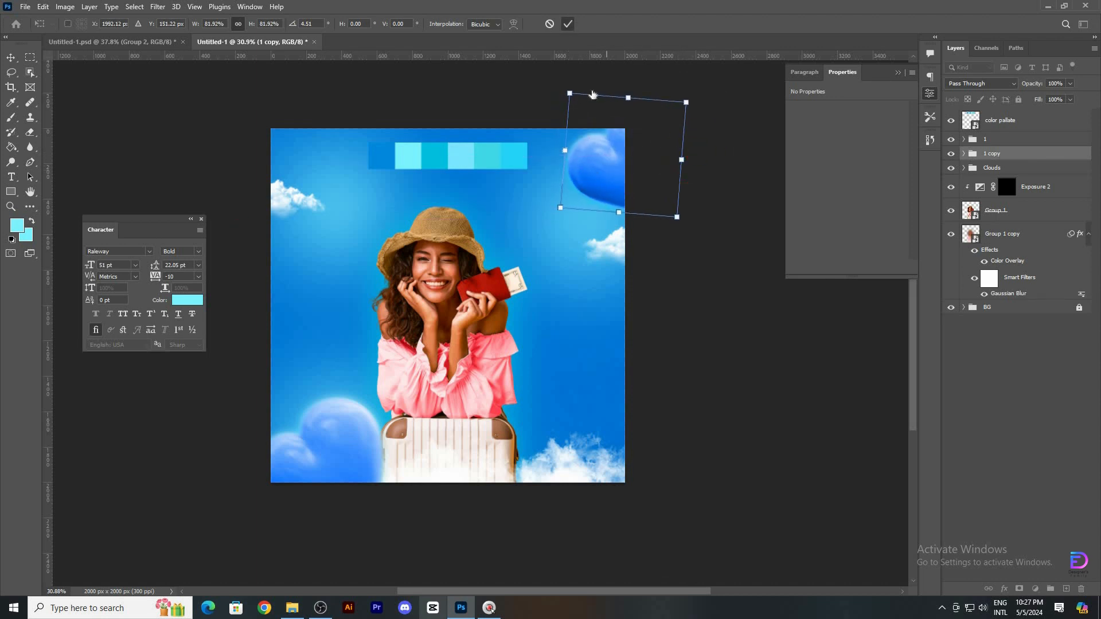
left_click(567, 24)
Flip the small cloud at the canvas's right edge horizontally and move it to about X 1736 px, Y 440 px
left_click(597, 245)
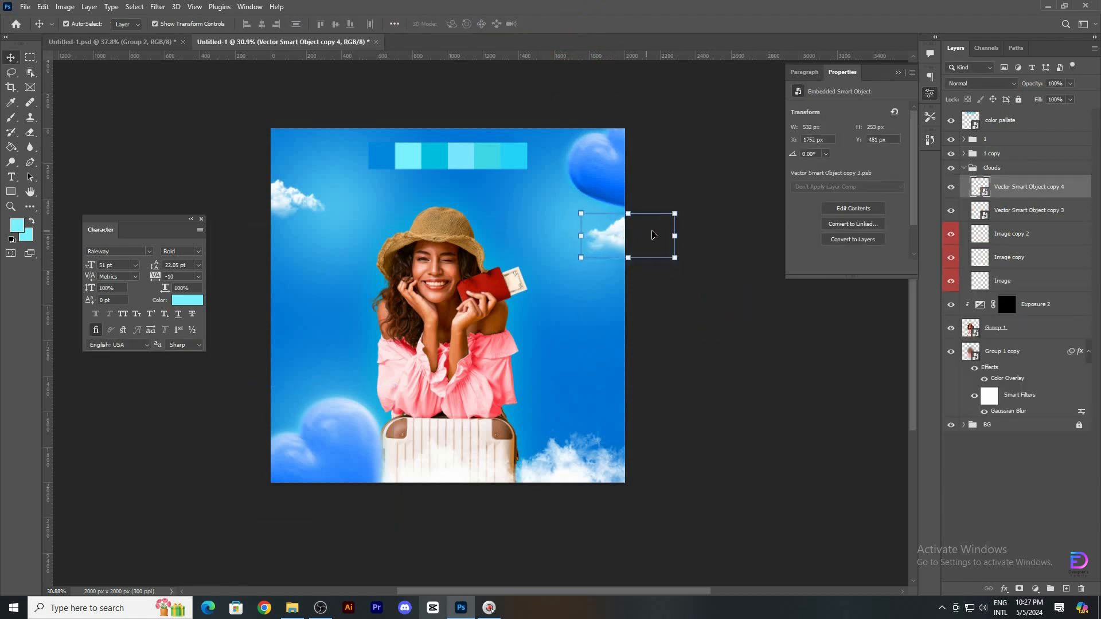
key("ctrl+t")
right_click(591, 234)
left_click(623, 442)
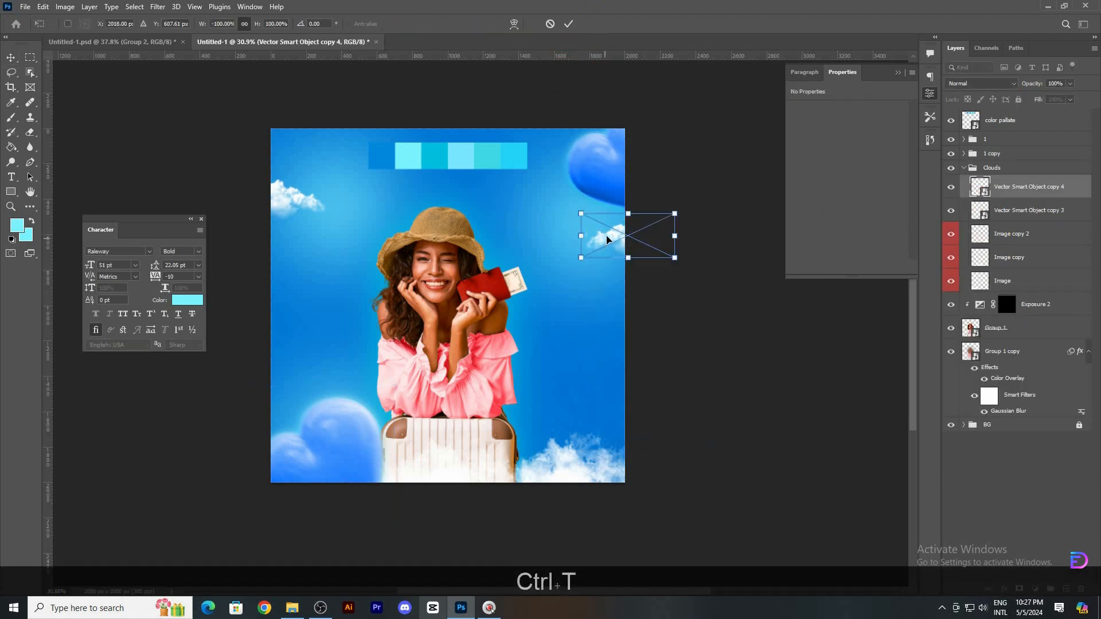
left_click_drag(605, 238, 602, 231)
key("Return")
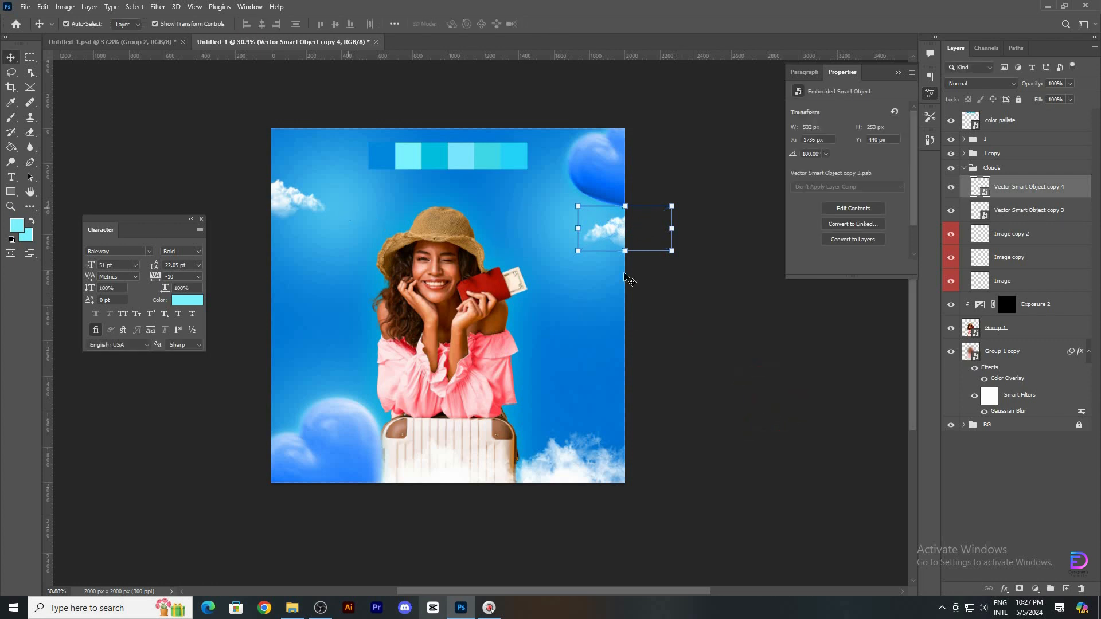
Apply a Gaussian Blur with a 3.2 pixel radius to the small cloud at the canvas's right edge
left_click(158, 6)
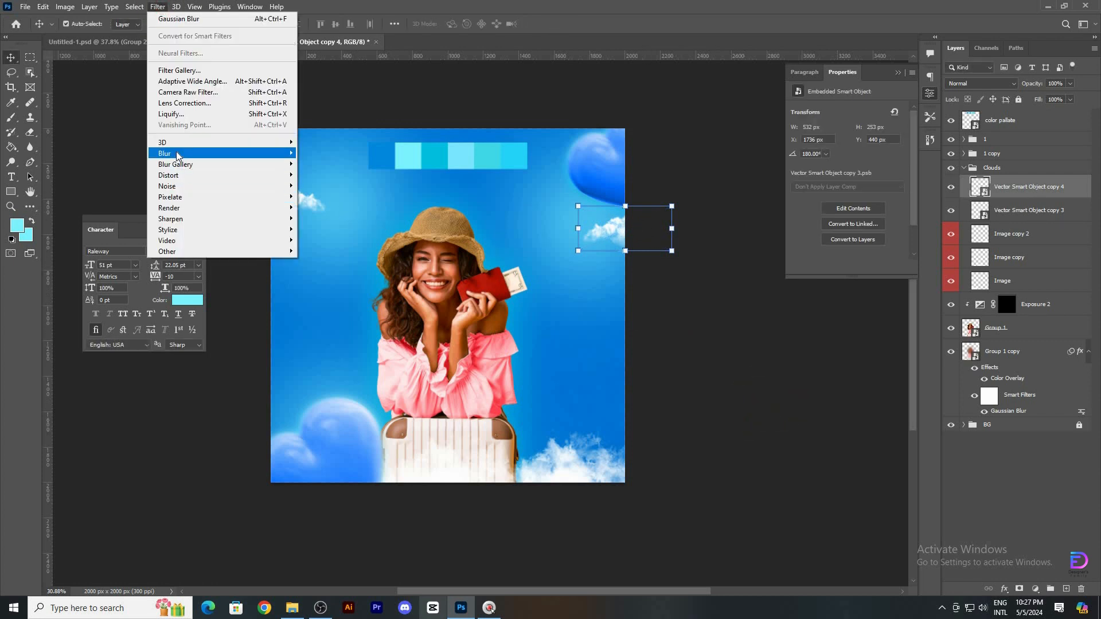
mouse_move(172, 154)
left_click(332, 200)
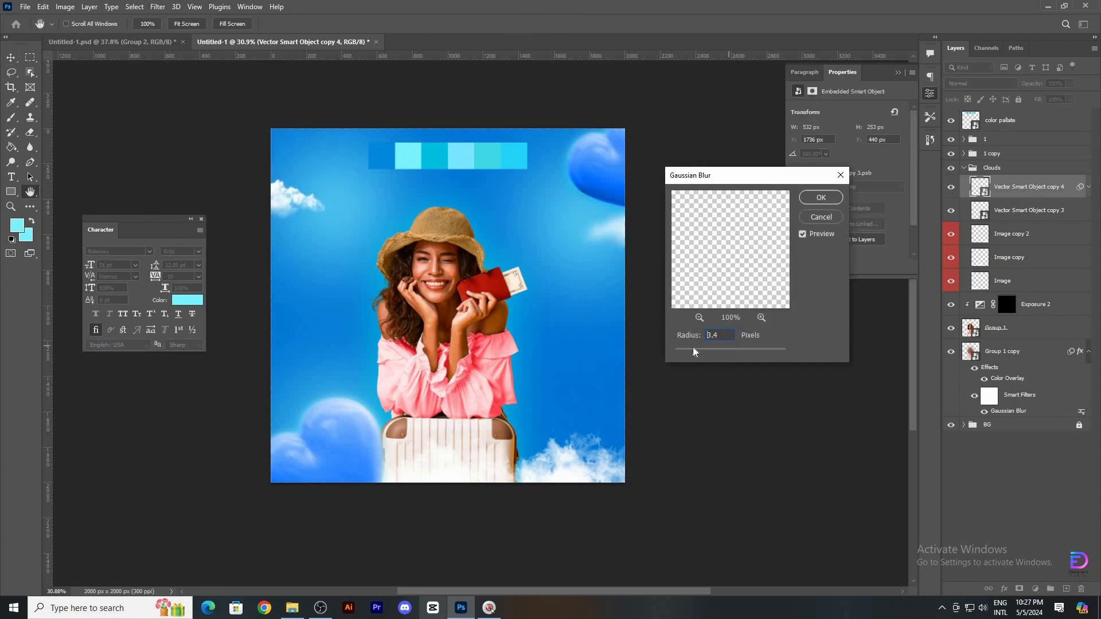
left_click_drag(694, 351, 694, 354)
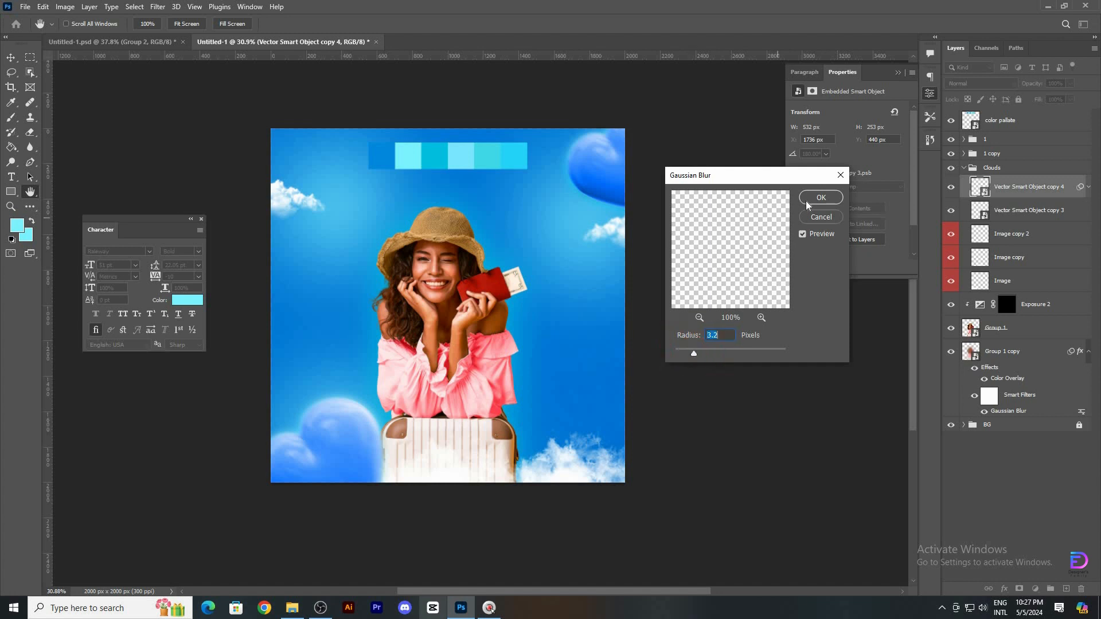
left_click(822, 197)
Apply a Gaussian Blur with a 3.2 pixel radius to the small cloud at the canvas's left edge
left_click(300, 203)
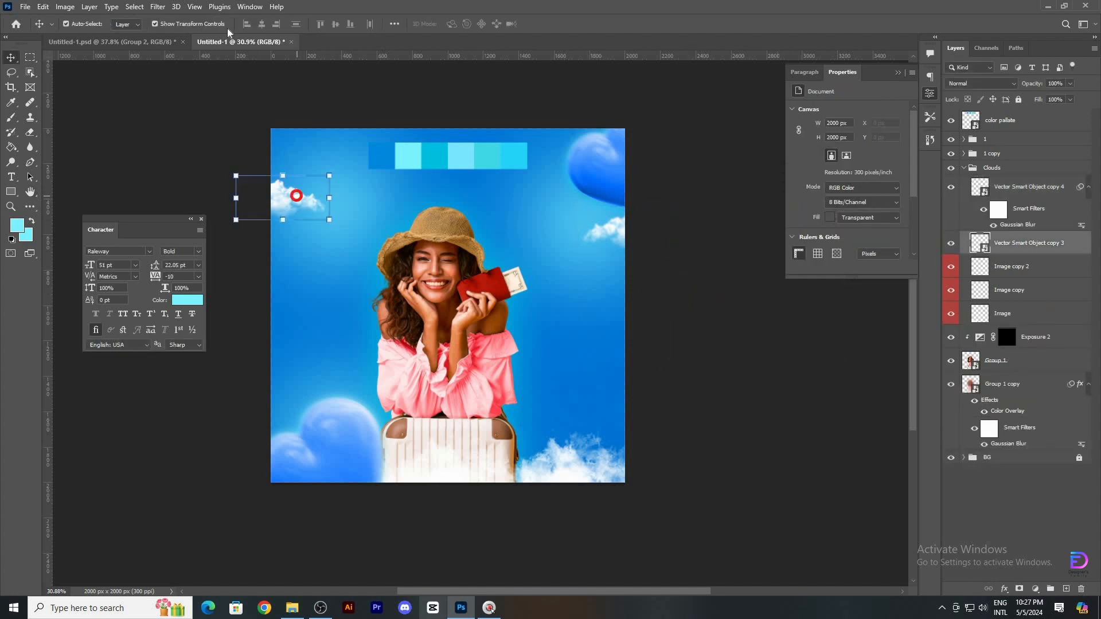
left_click(157, 7)
mouse_move(172, 153)
left_click(328, 196)
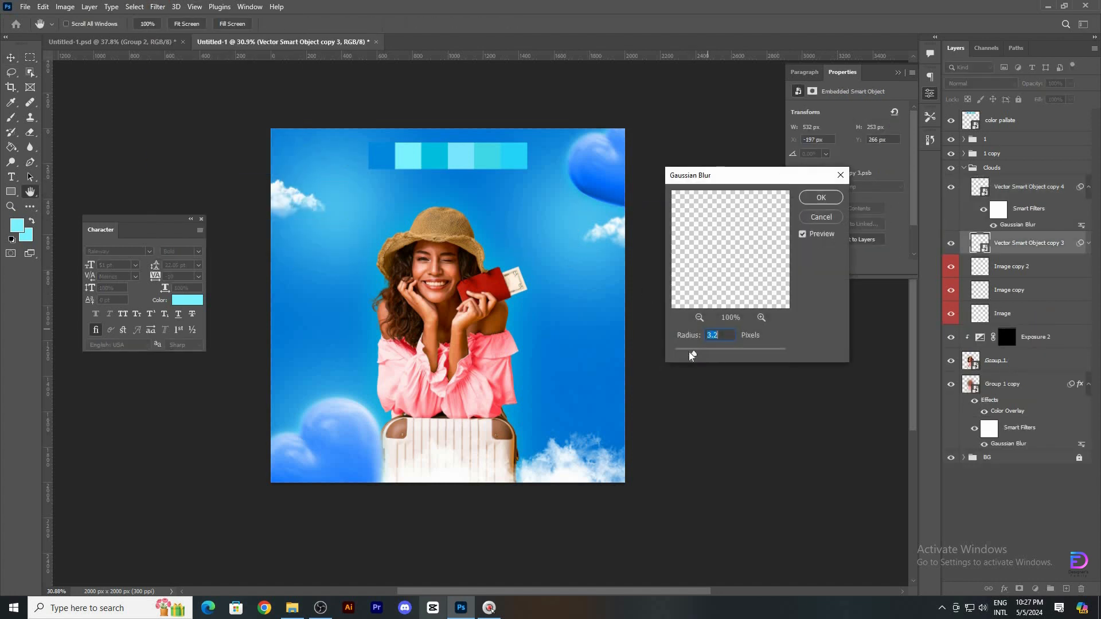
left_click(821, 198)
key("v")
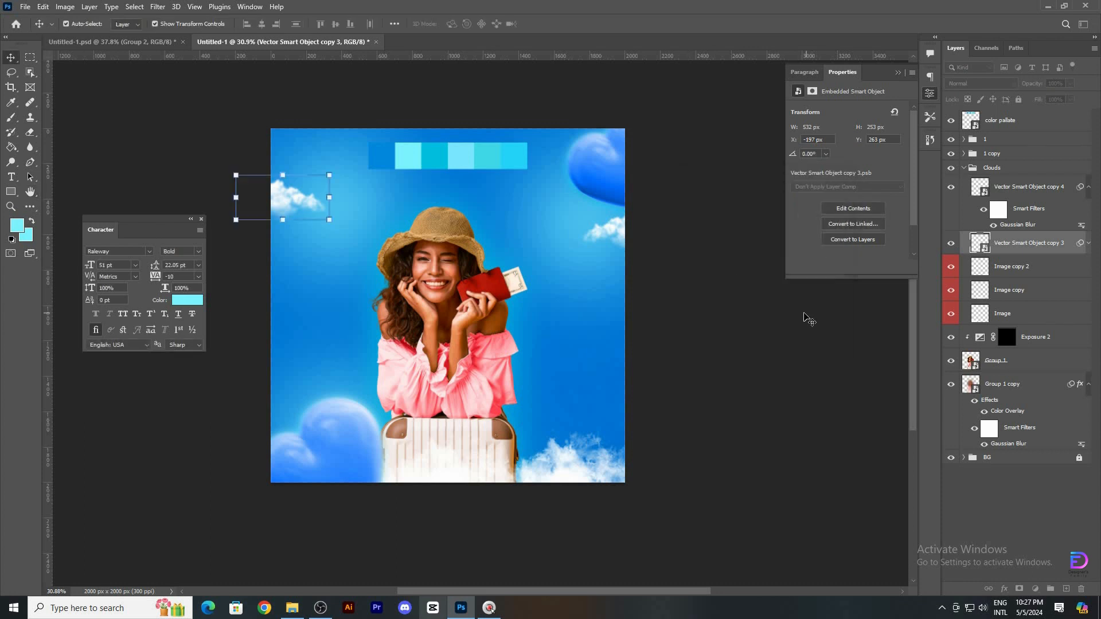
Set the Hue of the upper-right heart's Hue/Saturation 1 adjustment in group 1 copy to 216
left_click(597, 172)
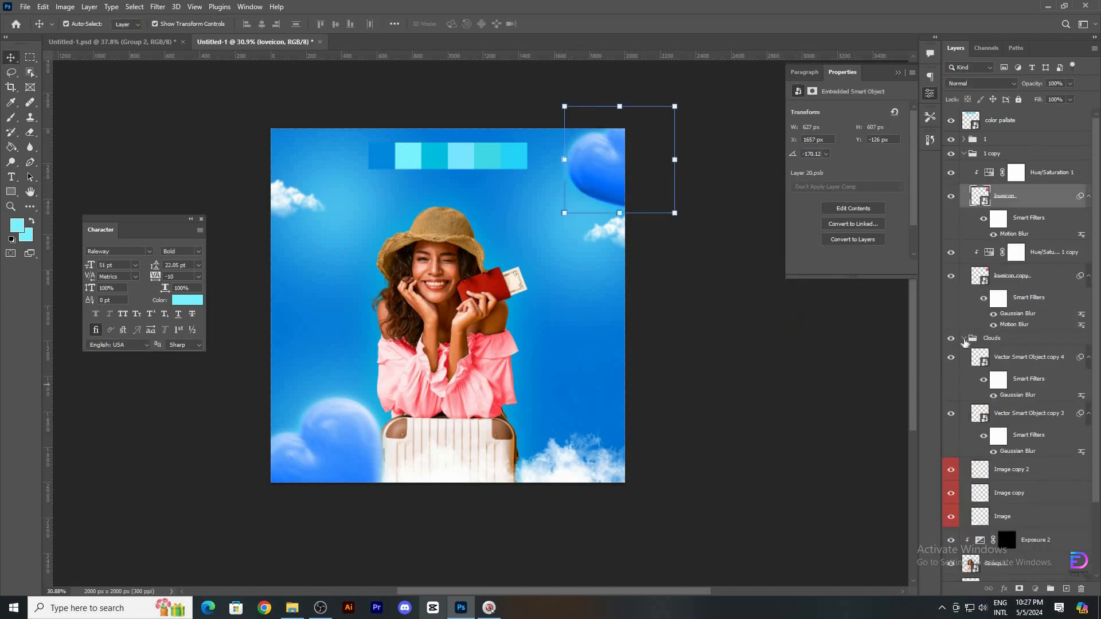
left_click(964, 338)
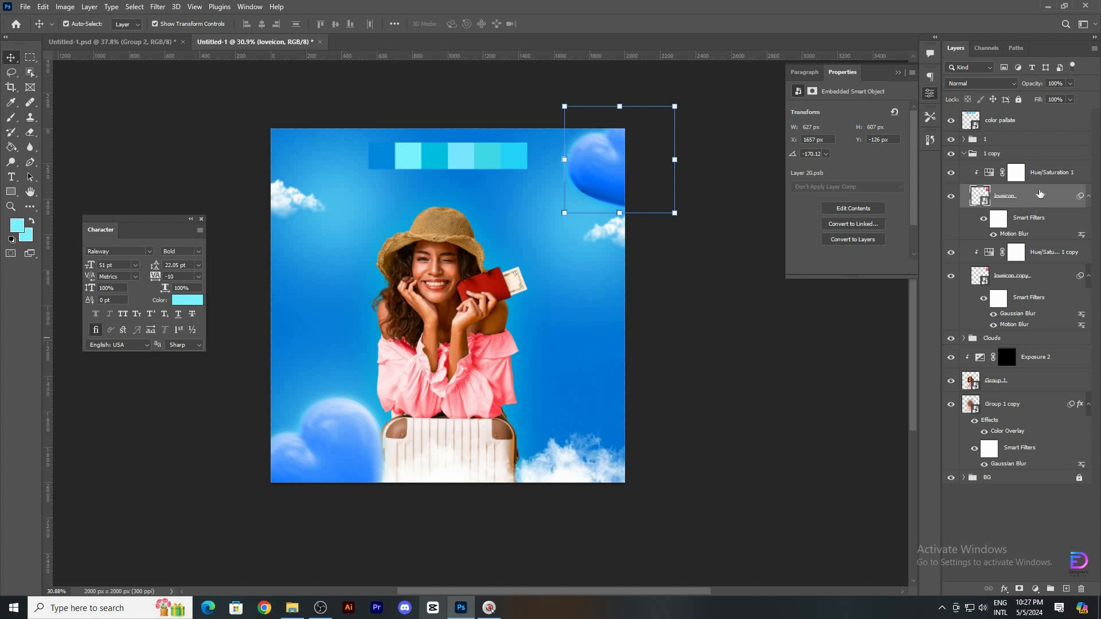
left_click(1035, 172)
left_click(989, 172)
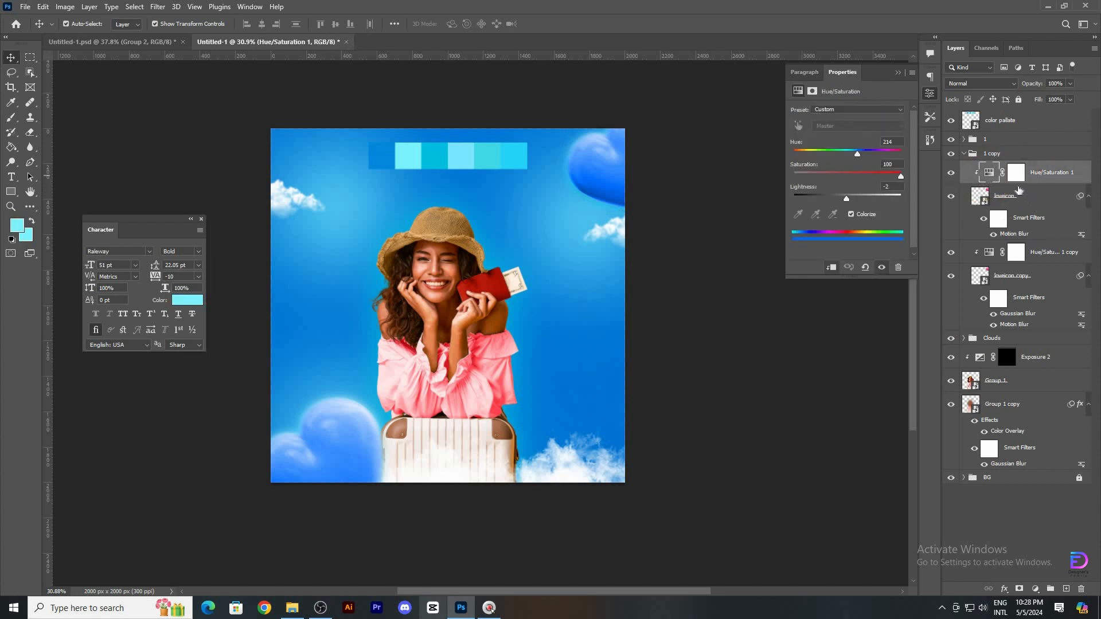
key("Up")
key("Up")
Try a Hue of about 202 on the upper-right heart's Hue/Saturation 1 adjustment and undo it
left_click(1009, 198)
left_click(987, 175)
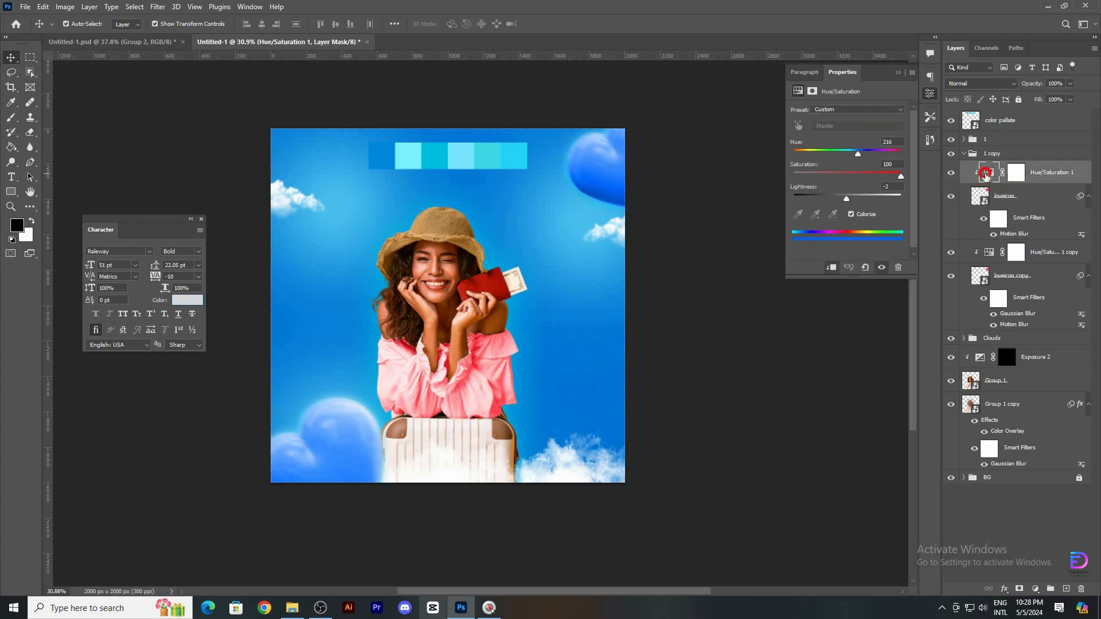
left_click_drag(843, 150, 854, 155)
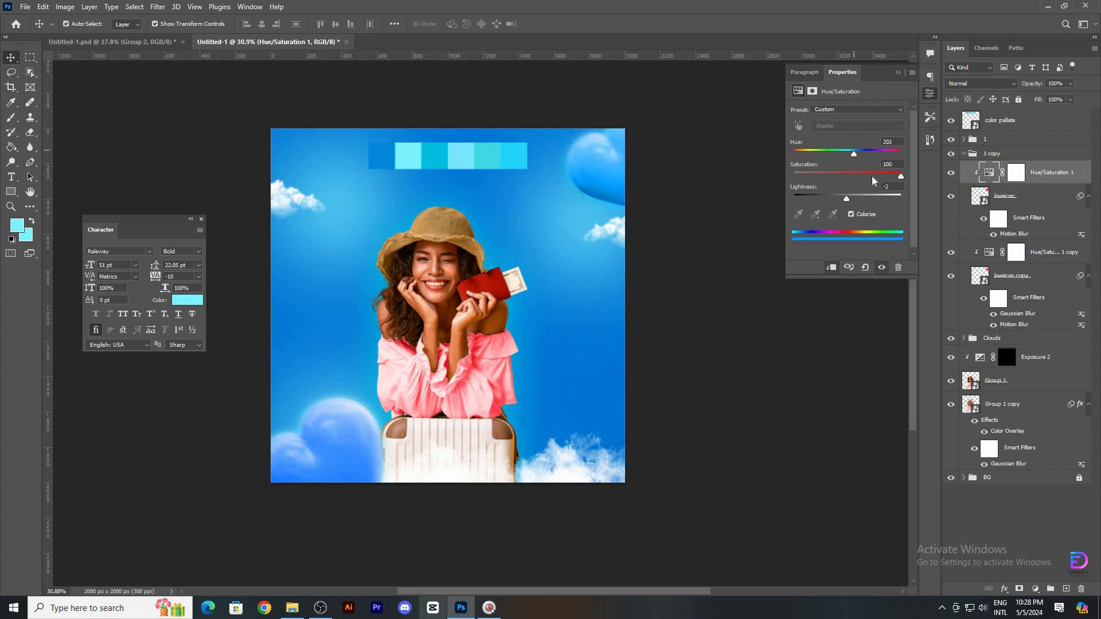
key("ctrl+z")
Change the Motion Blur of the loveicon layer in group 1 copy to an angle of -15° and a distance of 50 pixels
left_click(1024, 199)
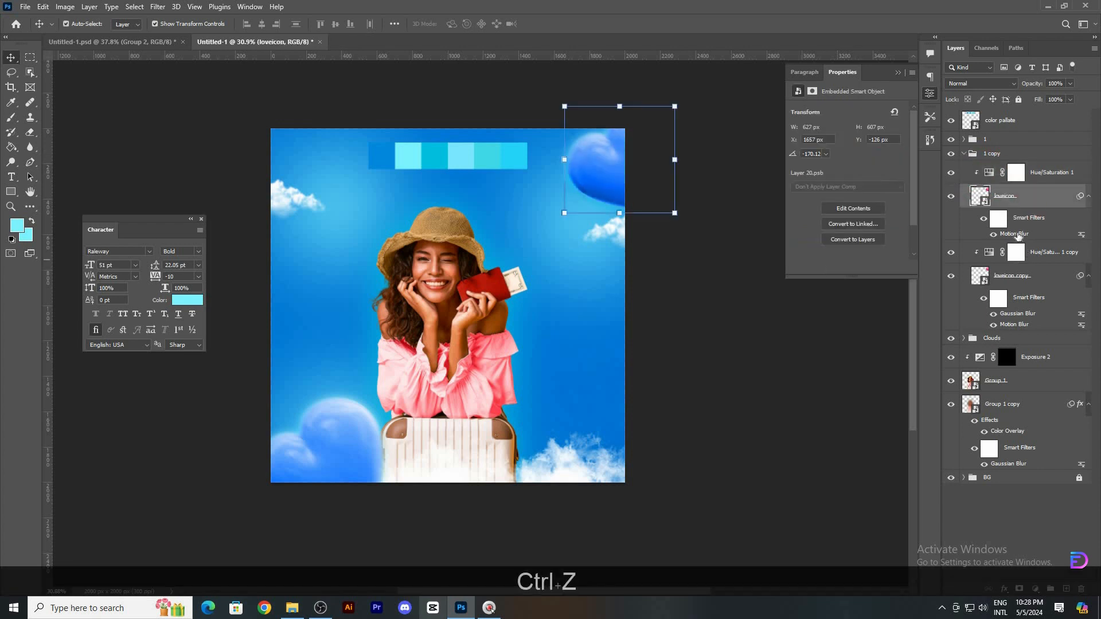
double_click(1014, 234)
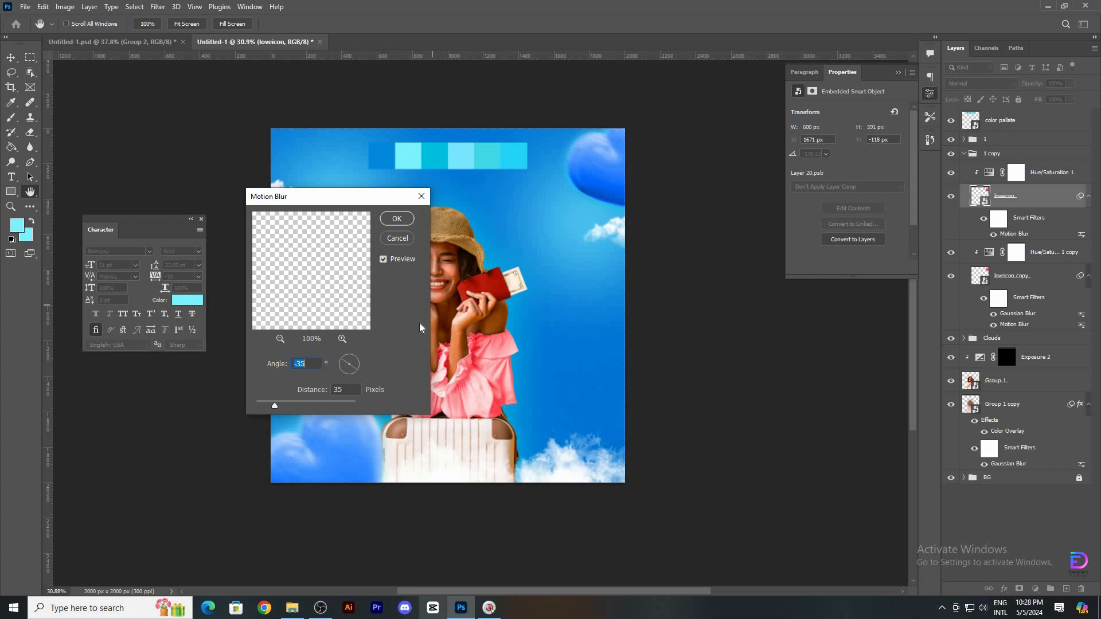
left_click(307, 363)
key("BackSpace")
key("BackSpace")
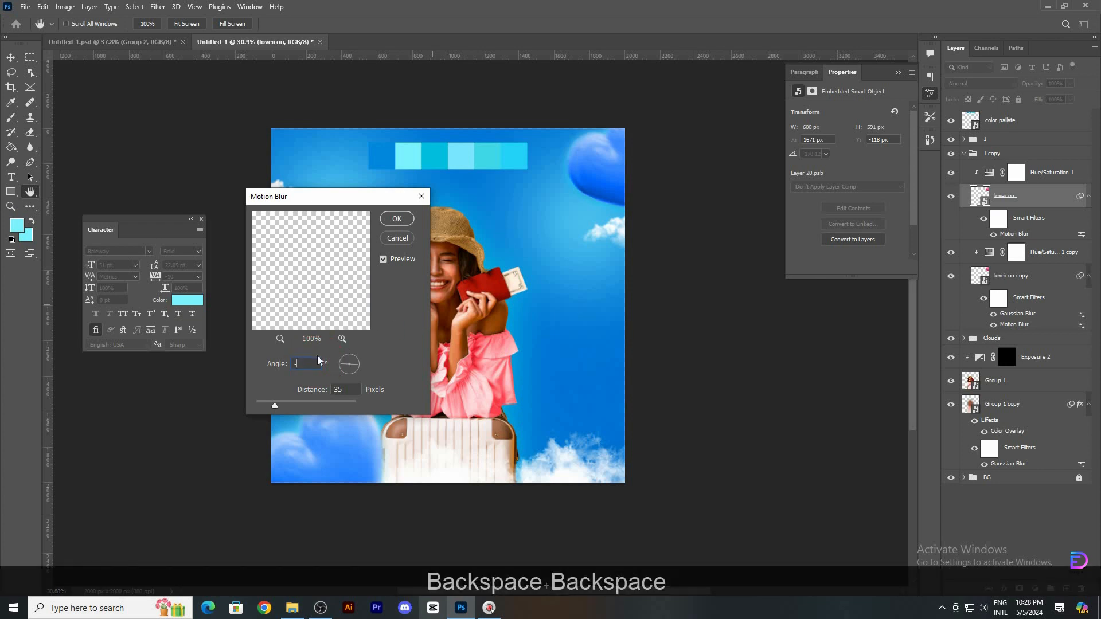
type("15")
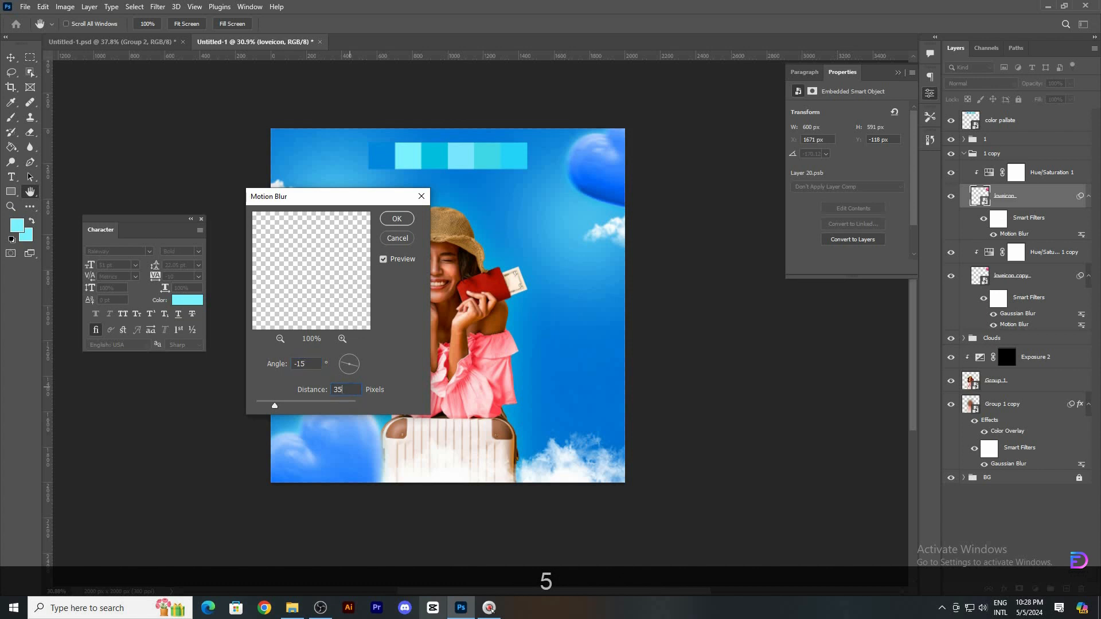
key("Left")
key("BackSpace")
key("Right")
type("0")
left_click(397, 218)
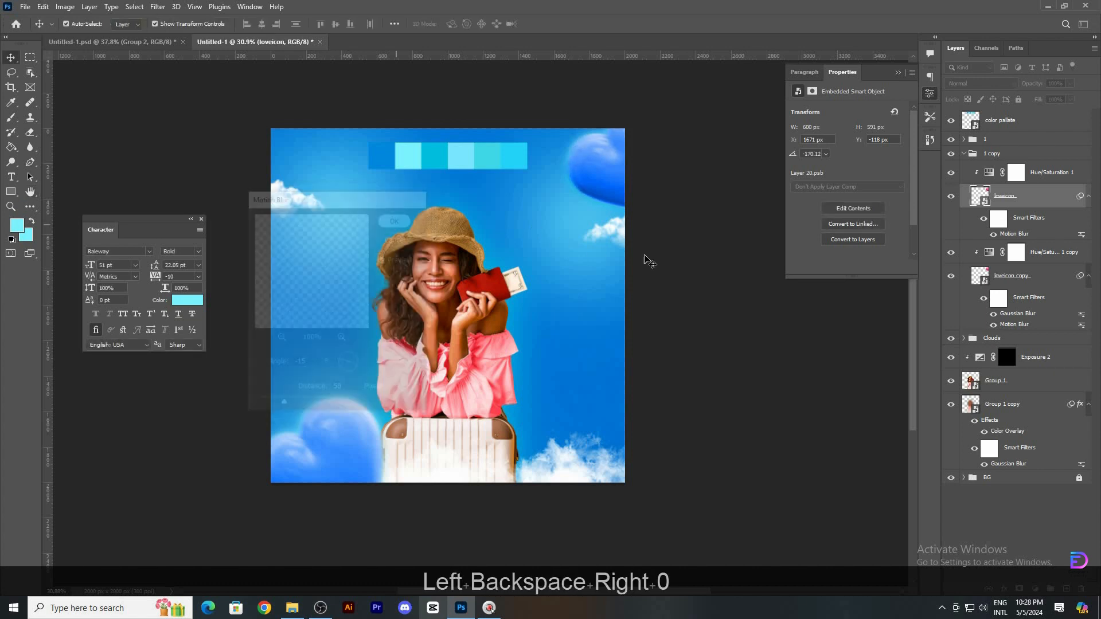
Slightly raise the Lightness of the Hue/Saturation 1 copy adjustment above the loveicon copy layer
left_click(1030, 255)
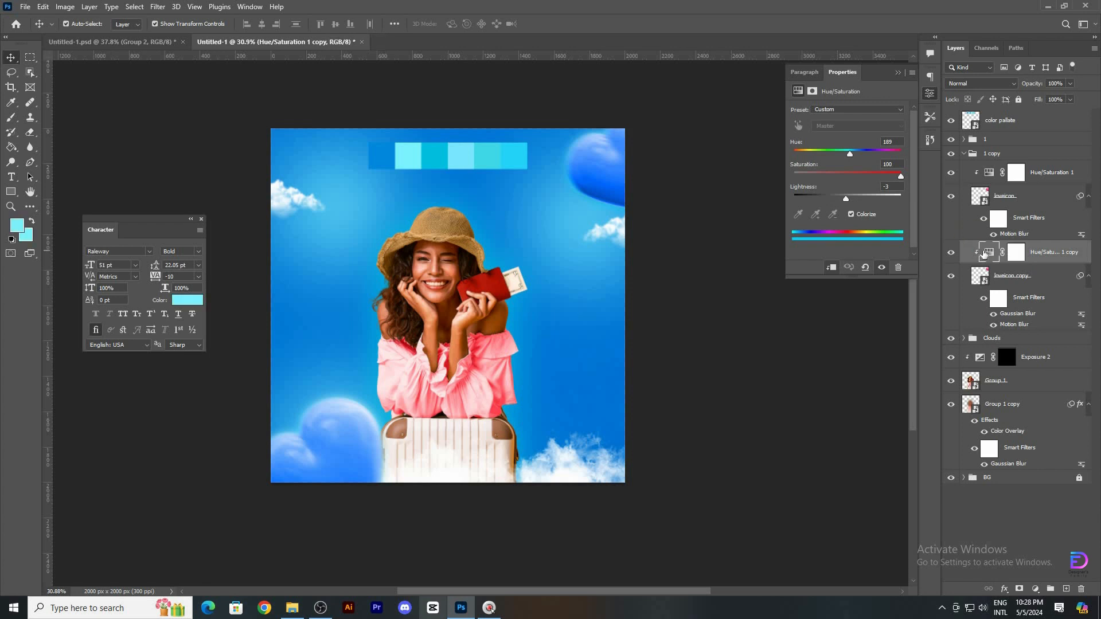
left_click_drag(895, 142, 857, 187)
key("Up")
key("Up")
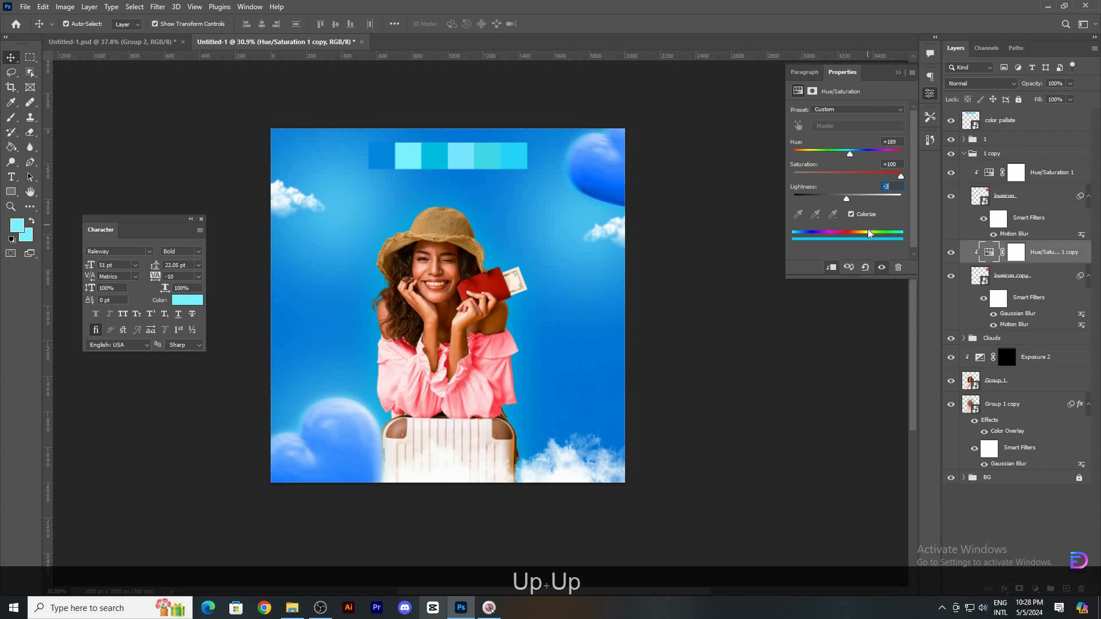
Set the Gaussian Blur radius of the loveicon copy layer in group 1 copy to 30 pixels
left_click(1035, 278)
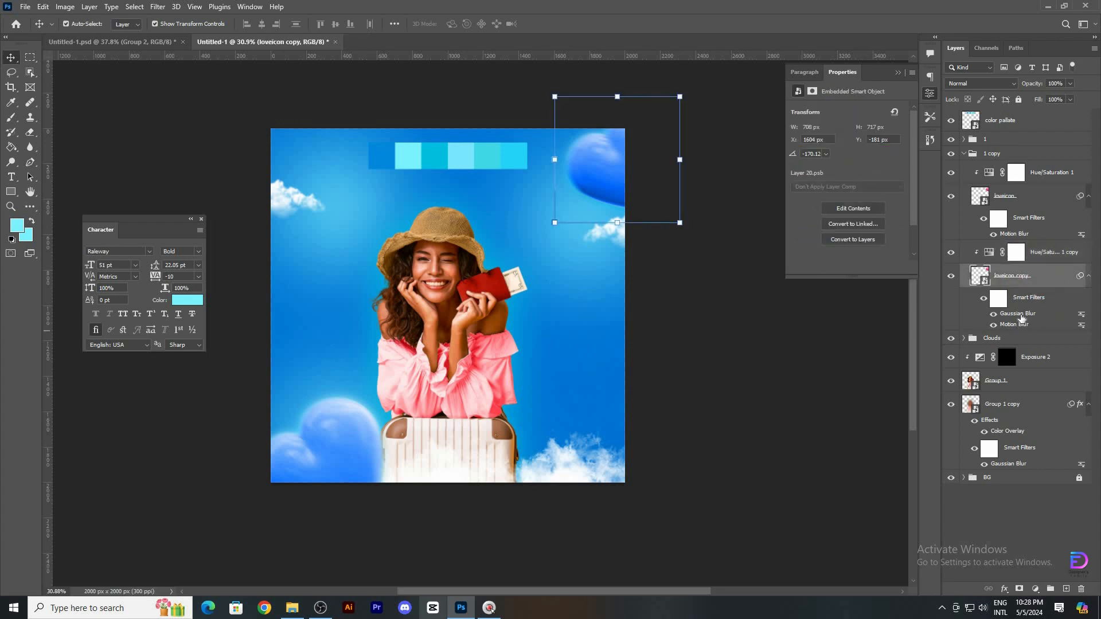
double_click(1018, 314)
key("Up")
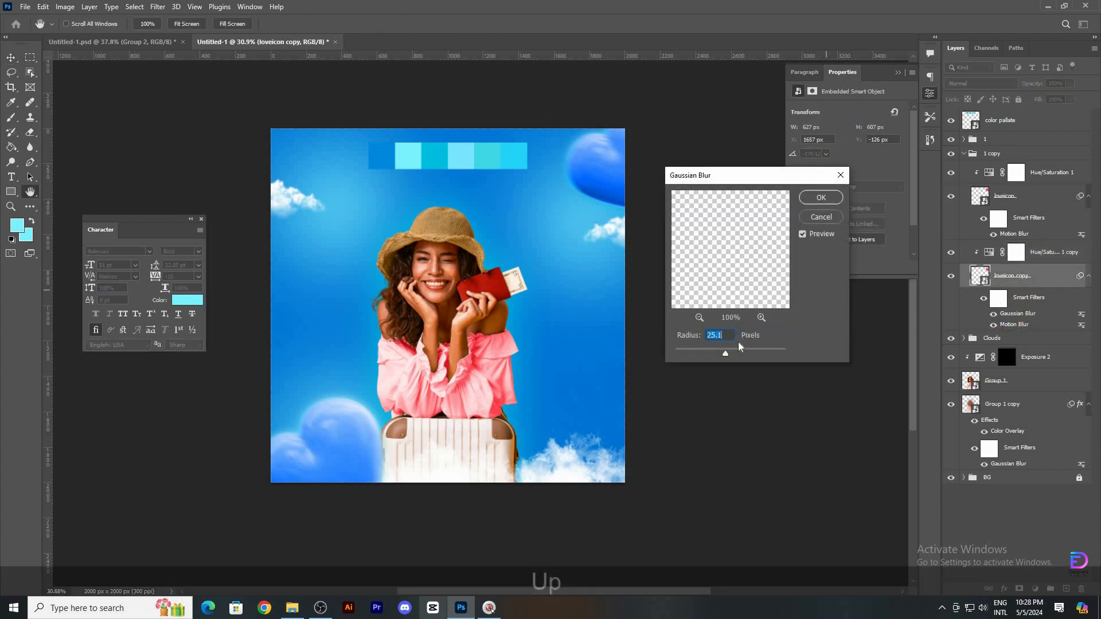
key("Down")
key("shift+Up")
key("shift+Up")
key("shift+Up")
key("shift+Up")
key("shift+Up")
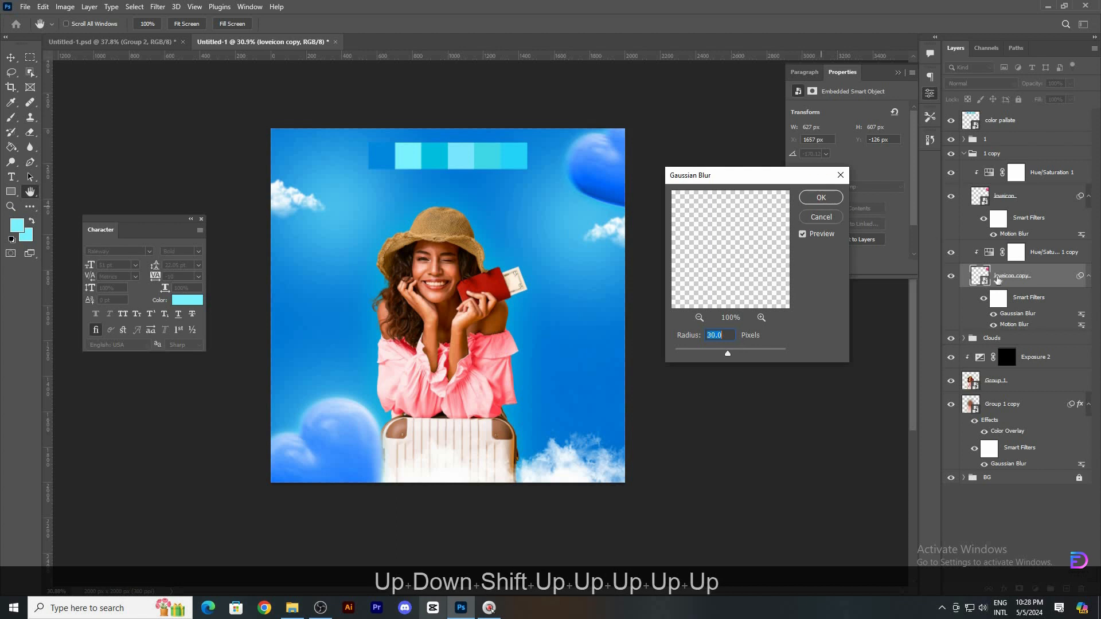
left_click(831, 198)
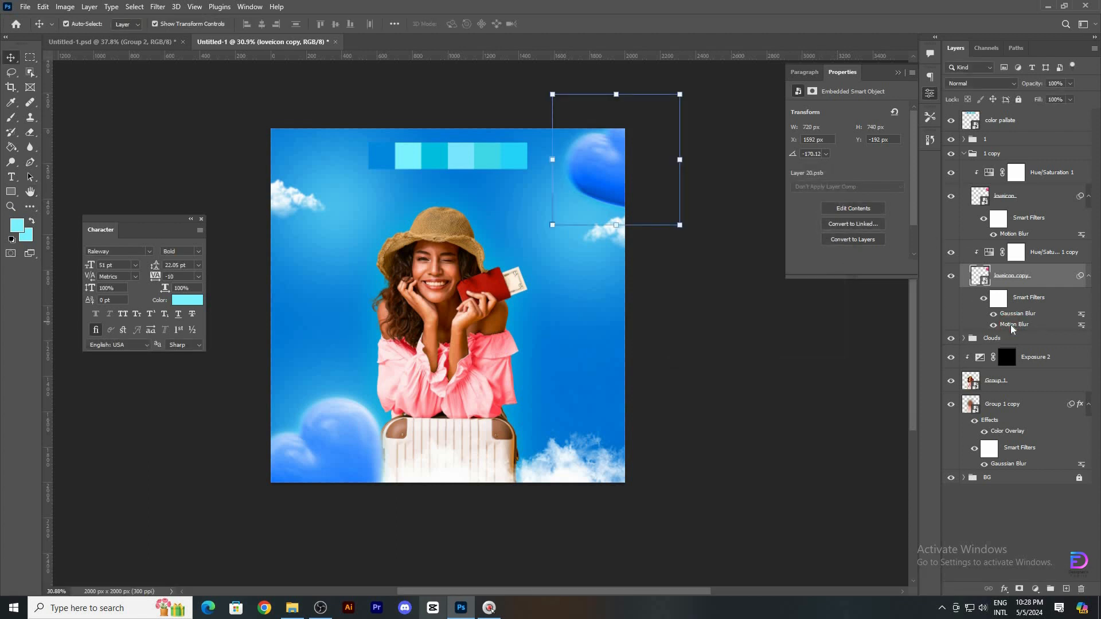
Change the loveicon copy layer's Motion Blur to an angle of -15° and a distance of 50 pixels
double_click(1012, 325)
left_click(566, 238)
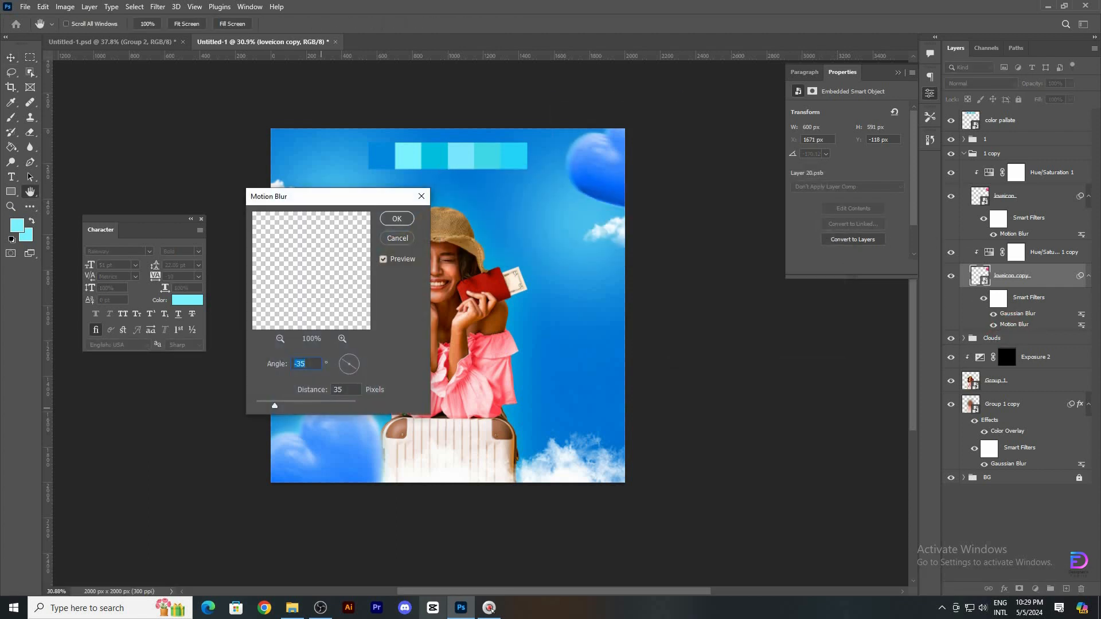
left_click(313, 364)
key("Left")
key("BackSpace")
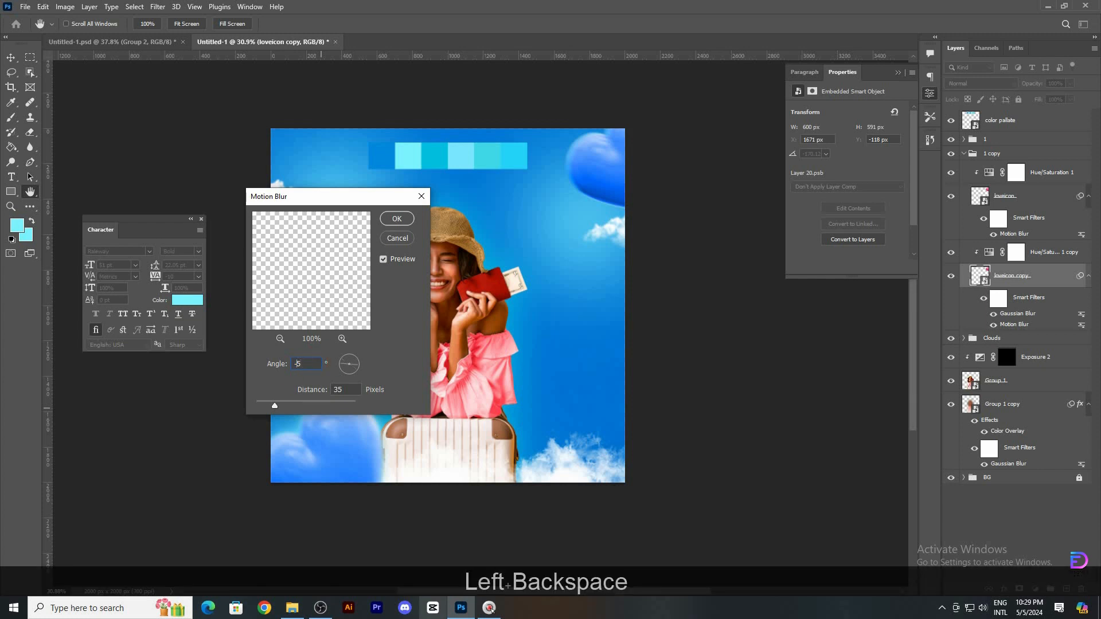
type("1")
left_click(345, 389)
type("0")
key("Left")
key("Left")
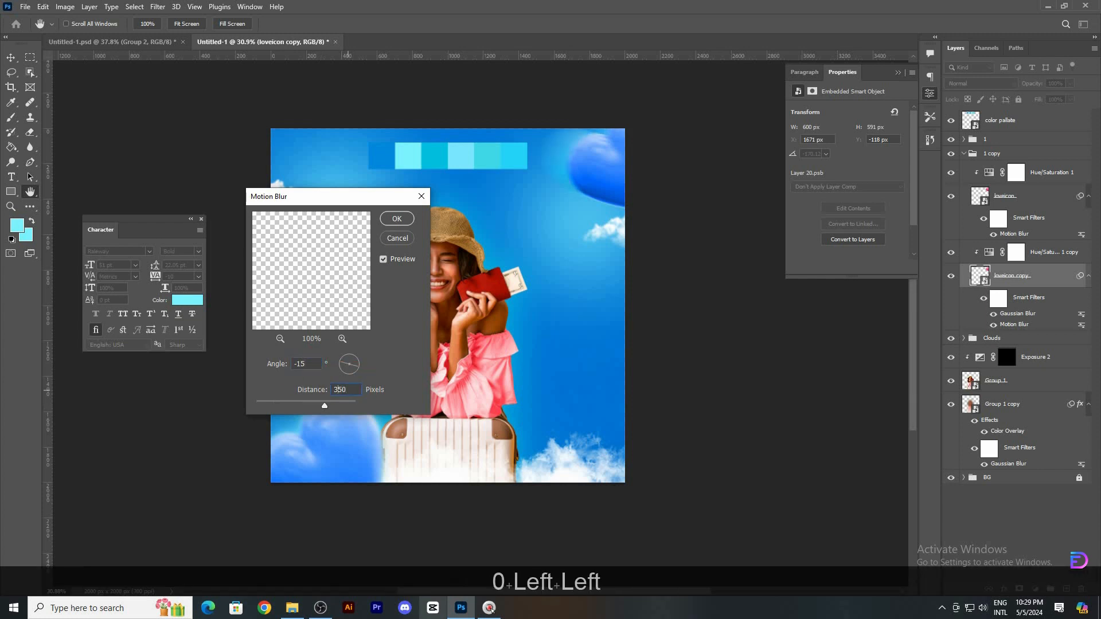
key("BackSpace")
left_click(397, 218)
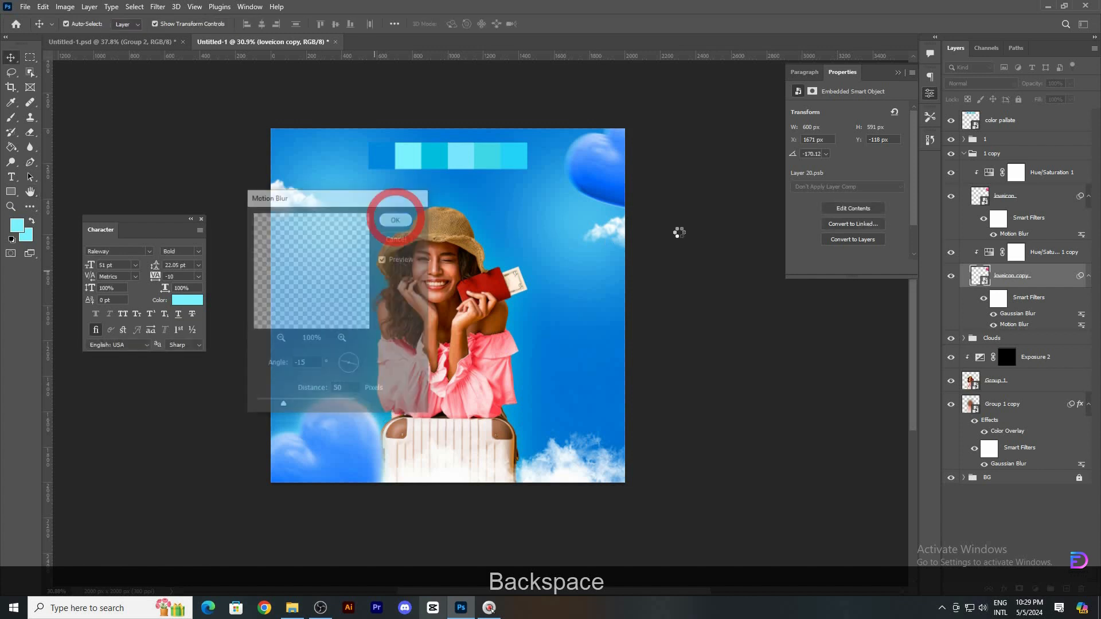
Set the upper-right heart's Hue/Saturation 1 adjustment to Hue 206 and Lightness -4, keeping Colorize on
left_click(586, 167)
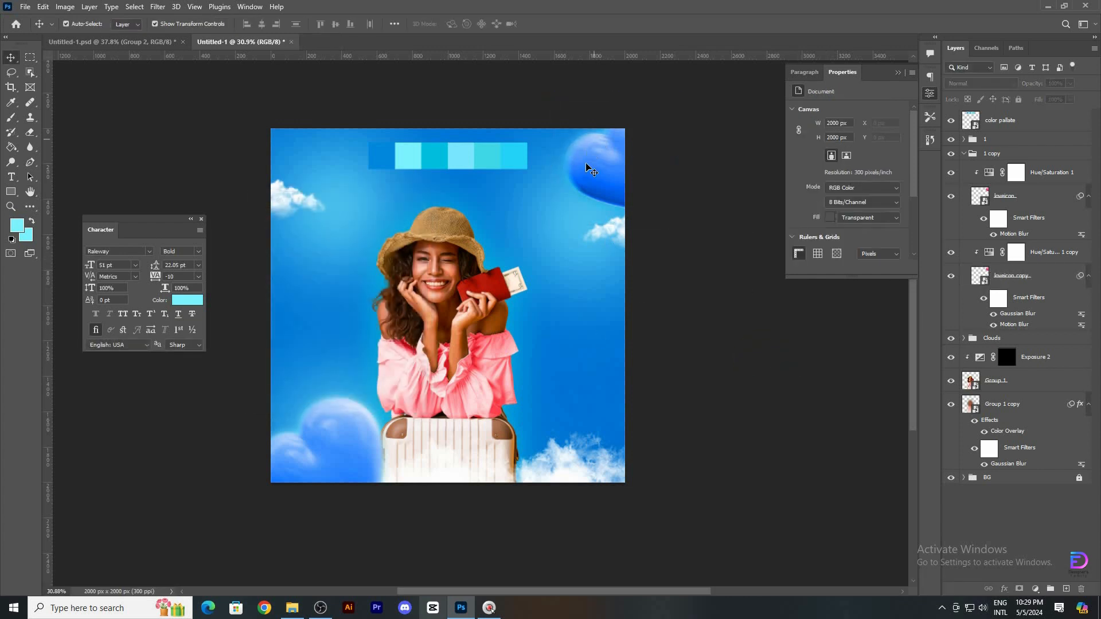
left_click(984, 173)
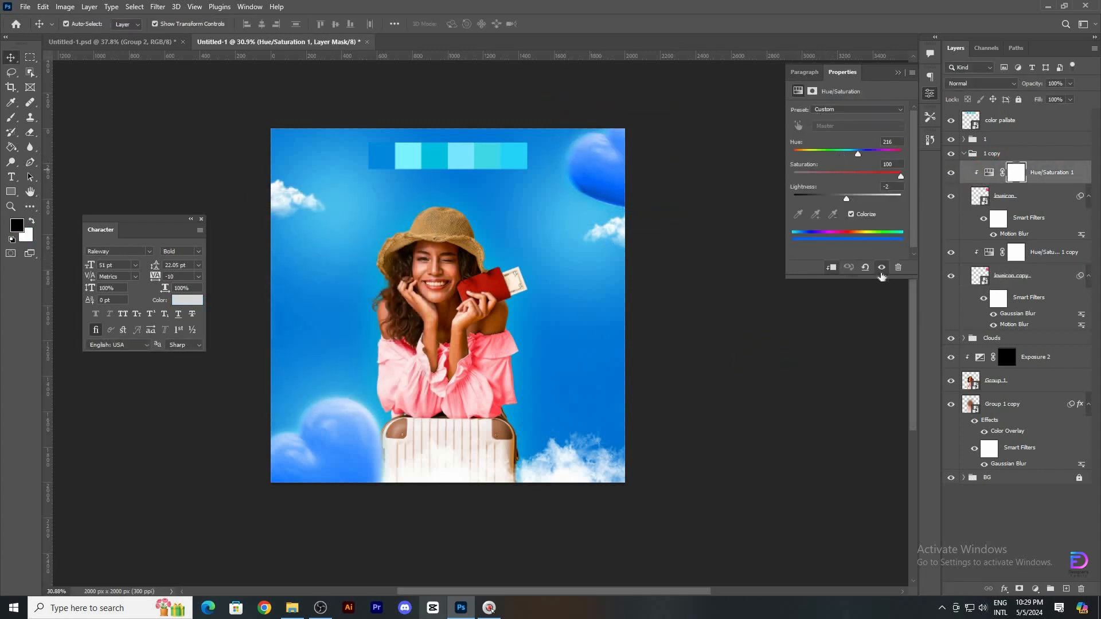
left_click(851, 214)
left_click(851, 215)
left_click_drag(858, 155, 854, 154)
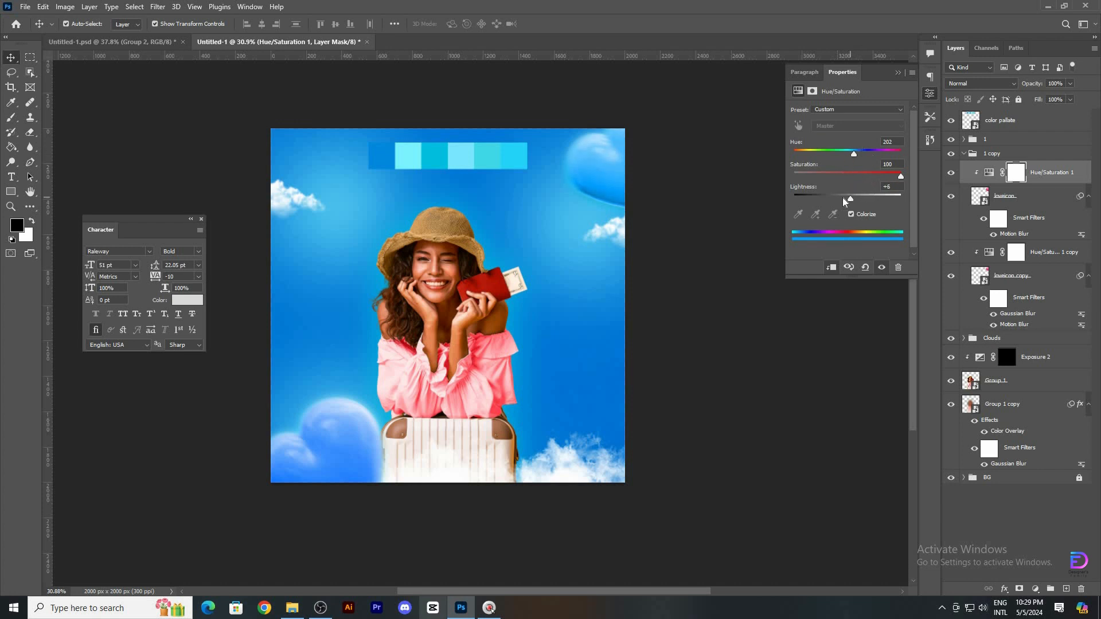
left_click_drag(844, 201, 847, 201)
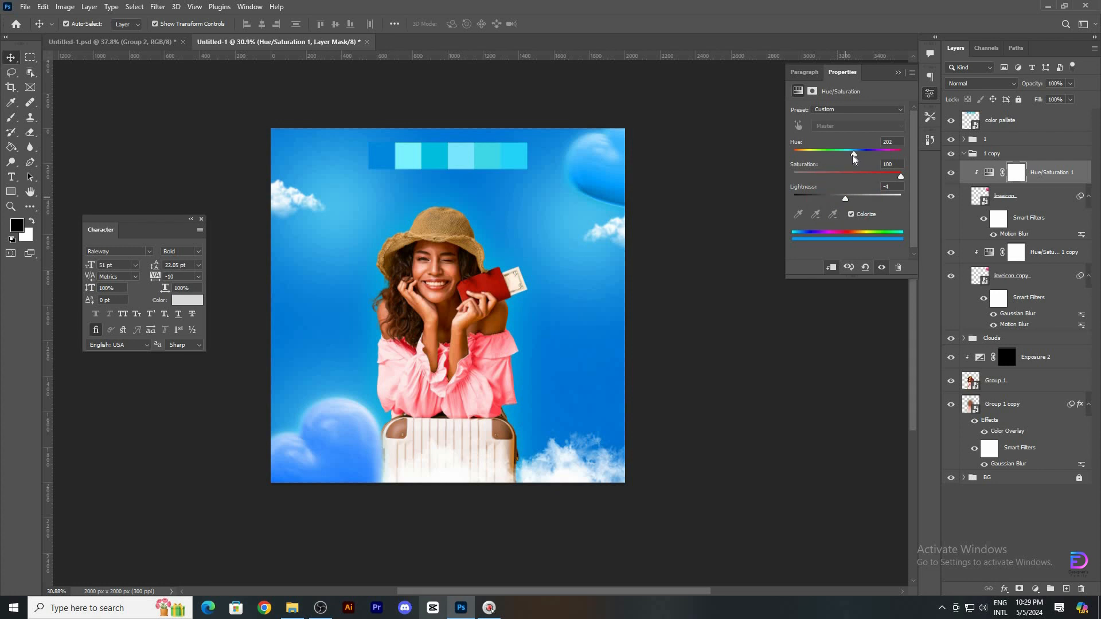
left_click_drag(853, 155, 855, 155)
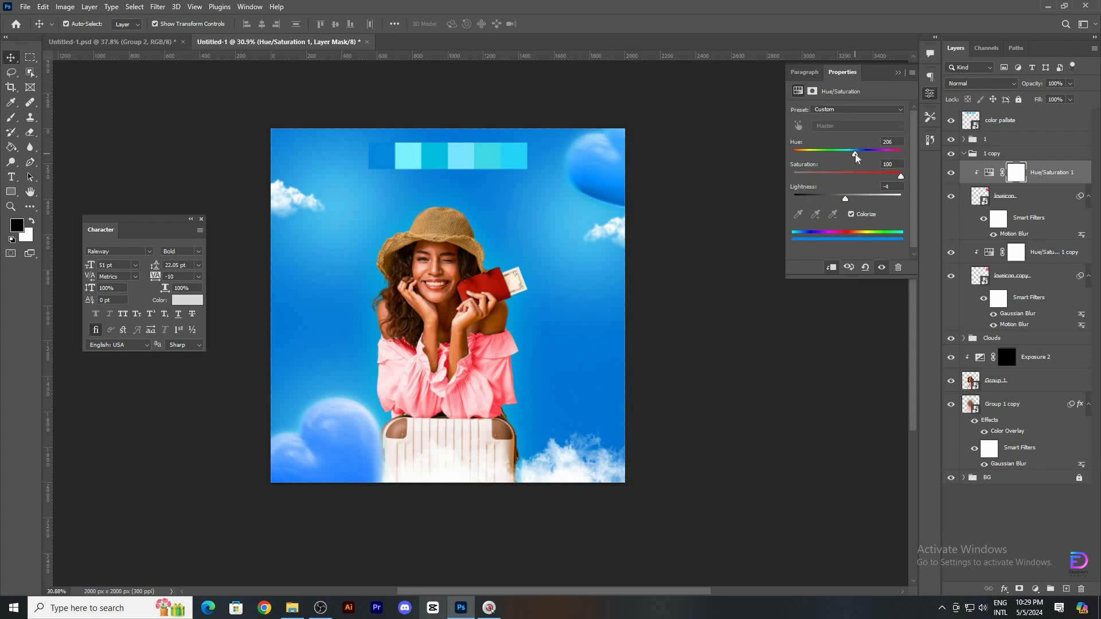
left_click(855, 155)
left_click(806, 371)
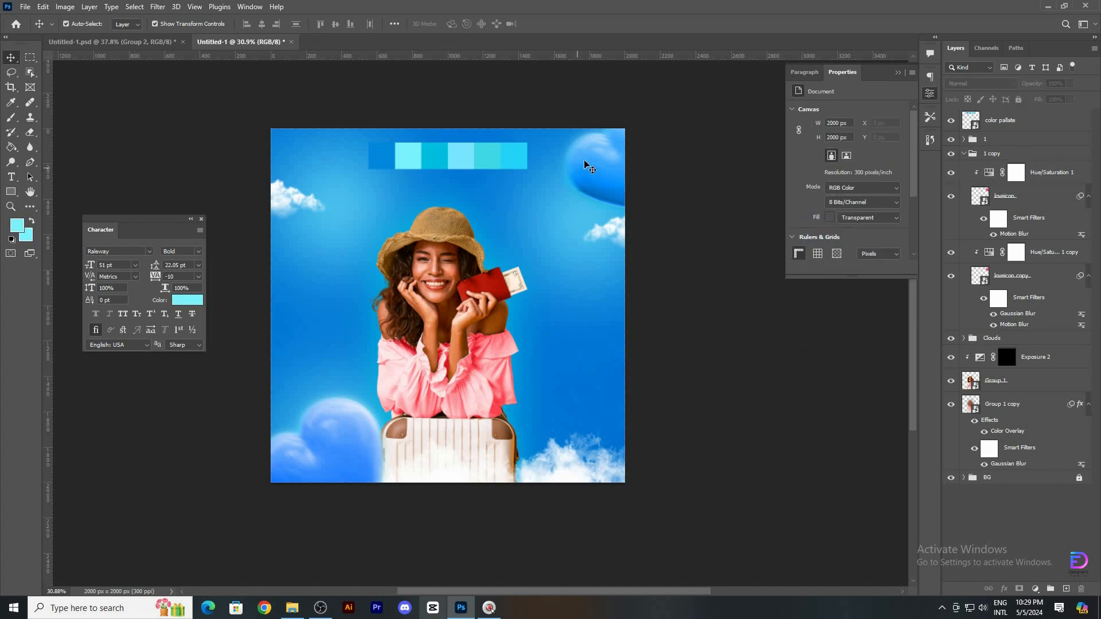
Collapse the group 1 copy holding the upper-right heart and rename it 2
left_click(1016, 172)
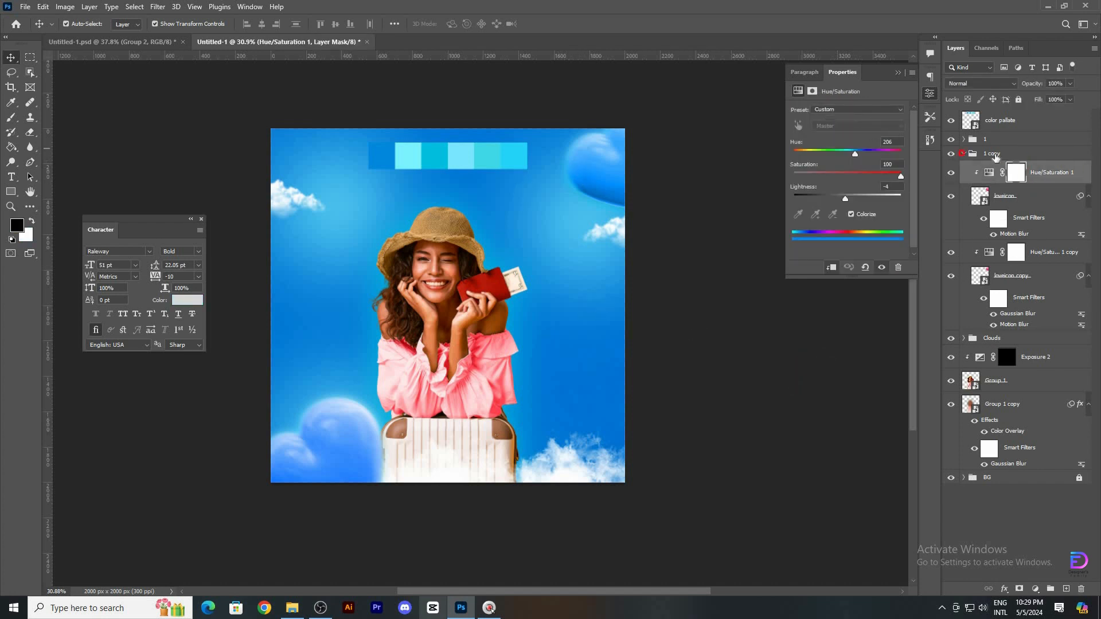
left_click(963, 153)
double_click(992, 153)
key("BackSpace")
type("2")
key("Return")
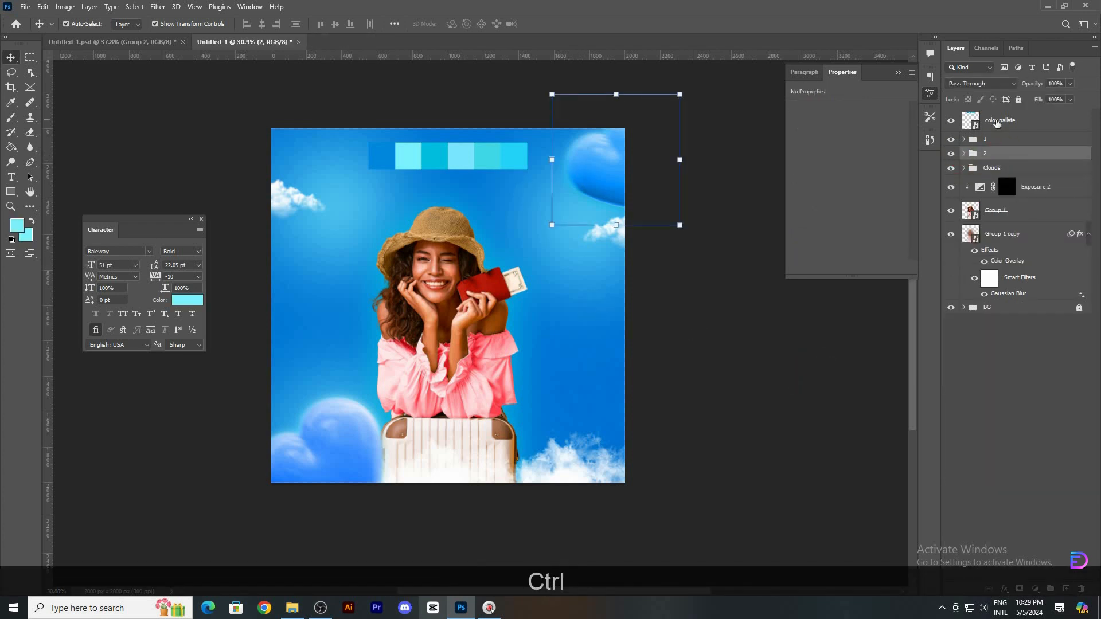
key("ctrl+t")
left_click_drag(695, 237, 694, 216)
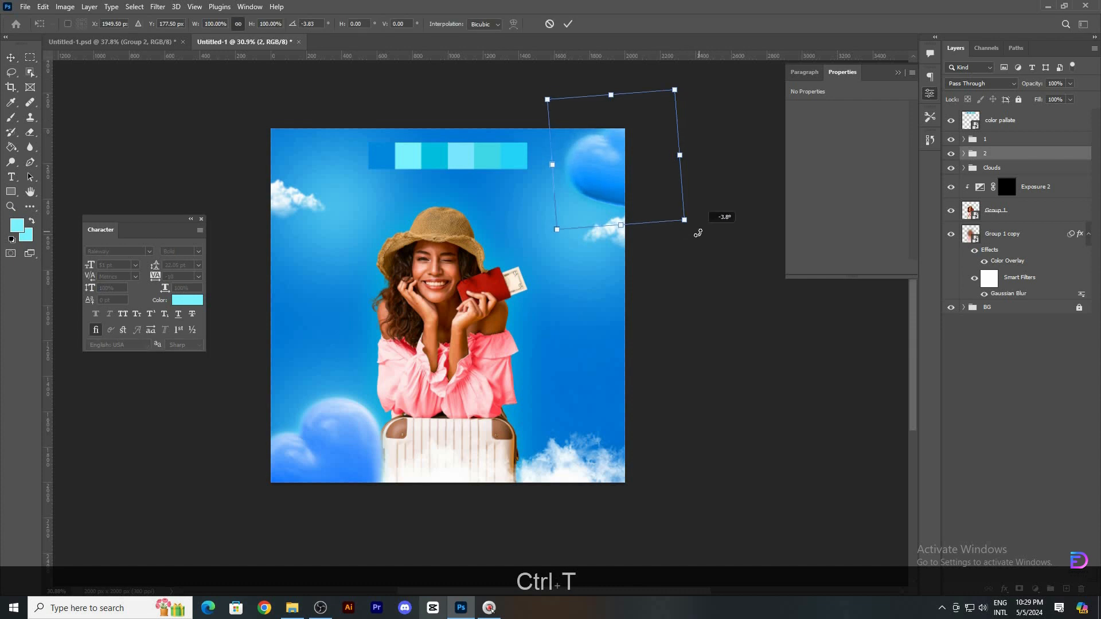
key("Escape")
left_click(983, 425)
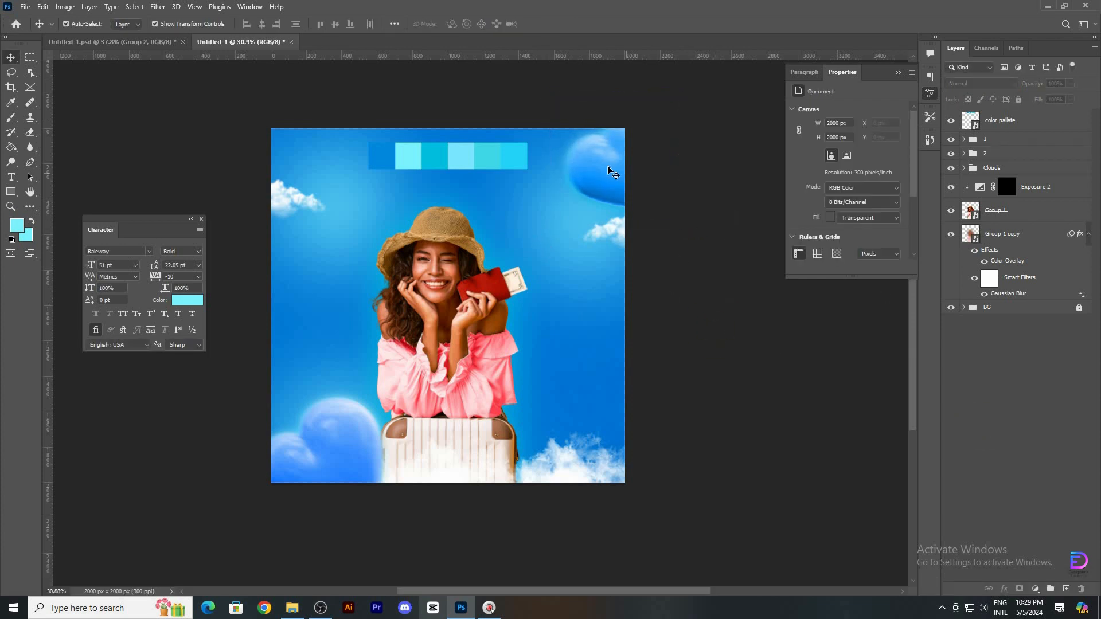
Toggle the visibility of group 2 to compare the design with and without the upper-right heart
left_click(608, 167)
left_click(727, 300)
left_click(953, 154)
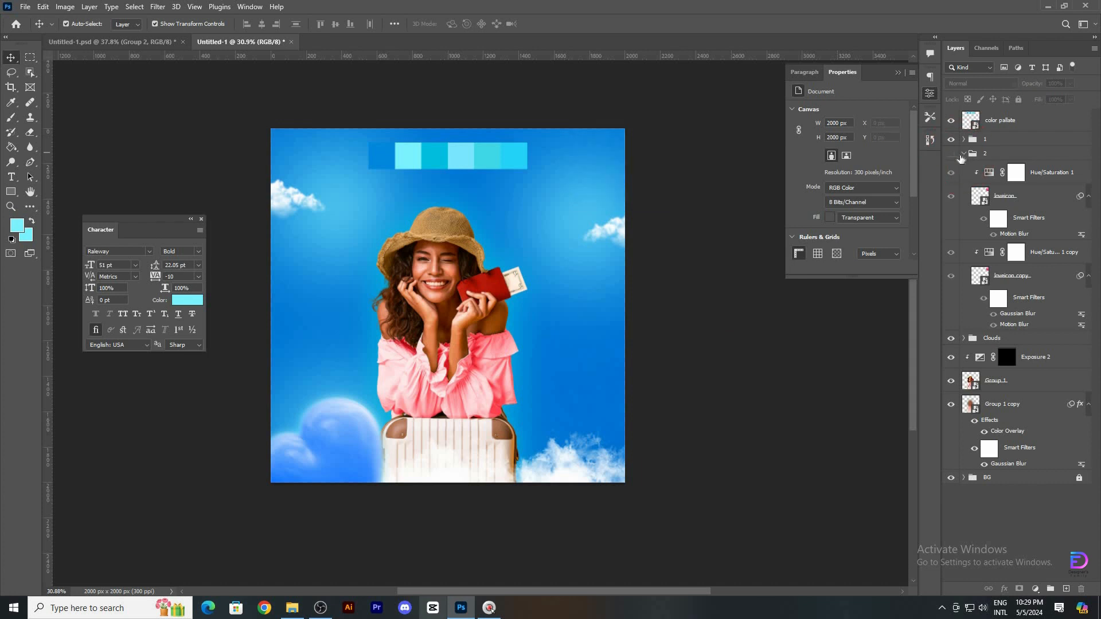
left_click(951, 153)
left_click(964, 153)
left_click(998, 154)
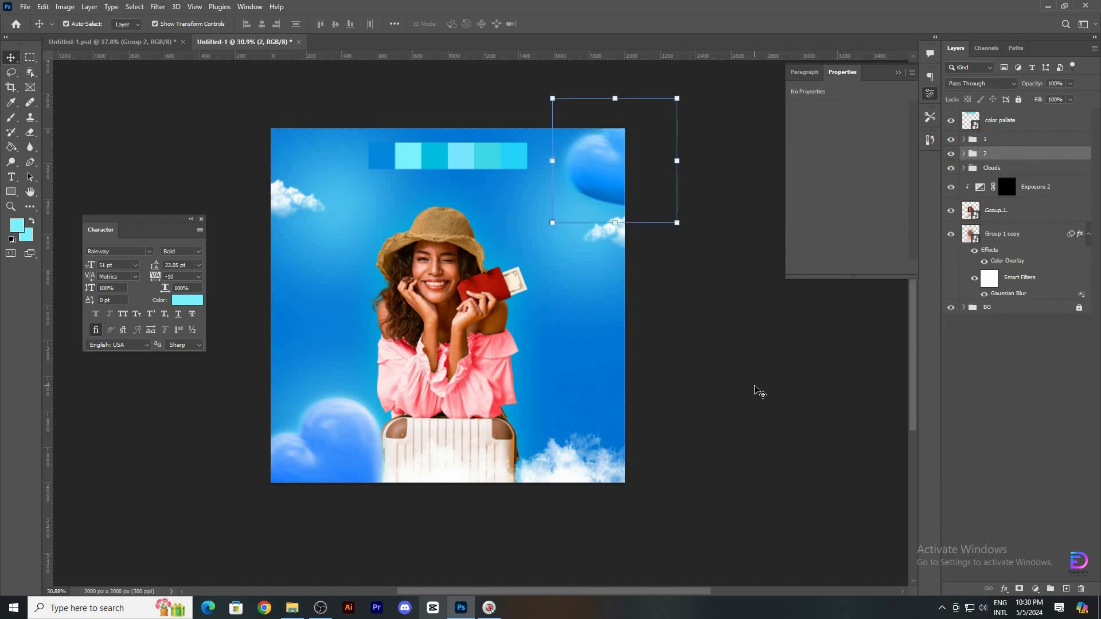
Hide the color pallate layer
left_click(723, 376)
left_click(492, 154)
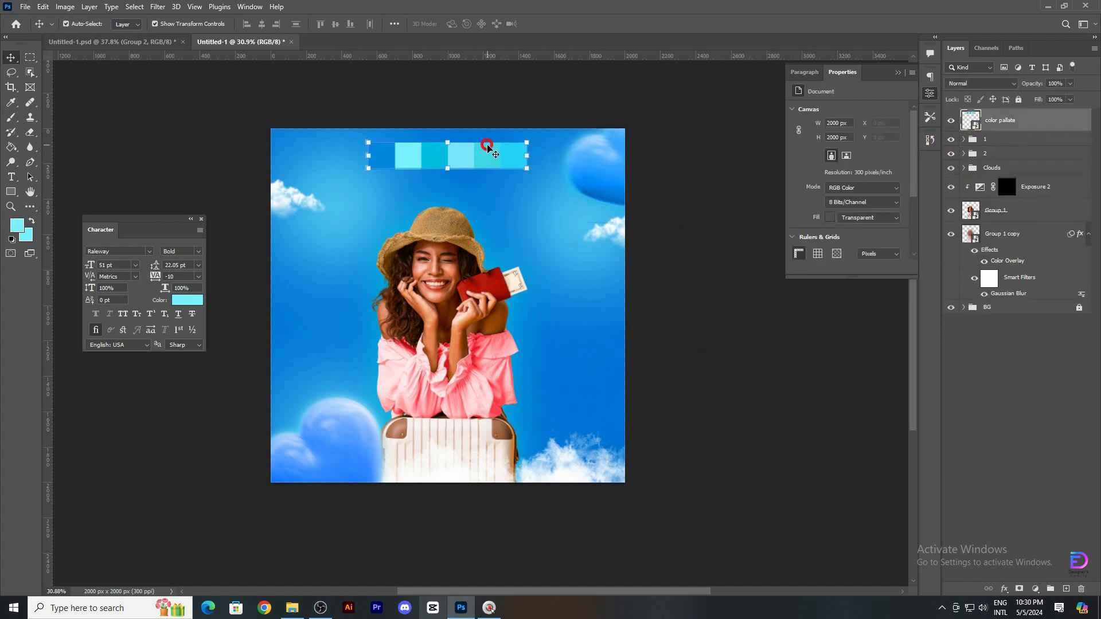
left_click(708, 347)
Duplicate the woman's blurred glow layer, Group 1 copy, directly beneath the original
left_click(500, 355)
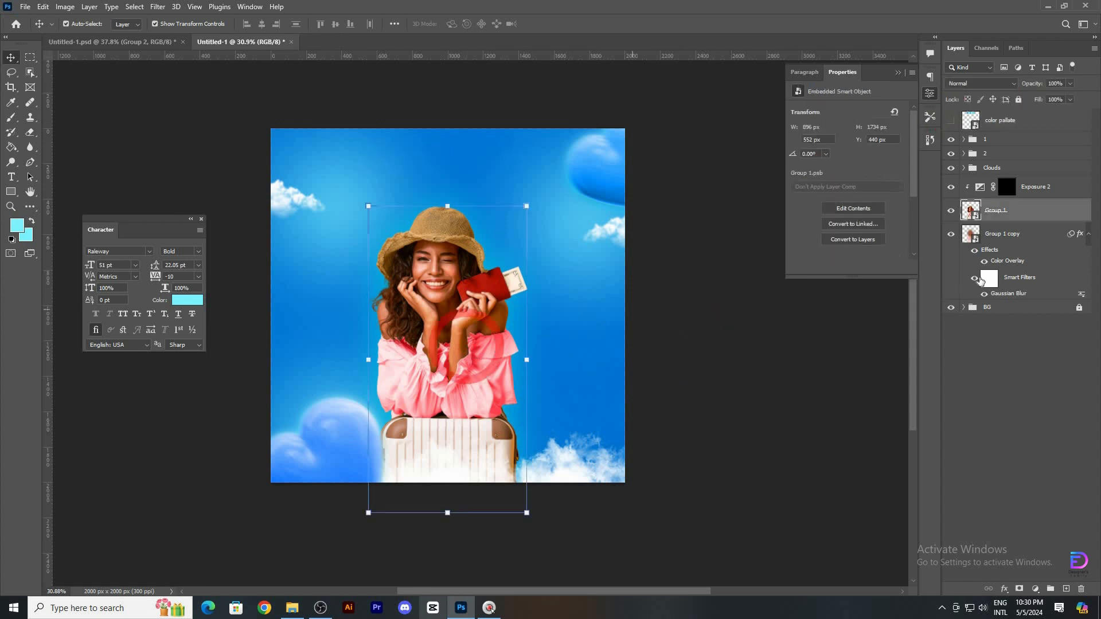
left_click(999, 234)
left_click(951, 186)
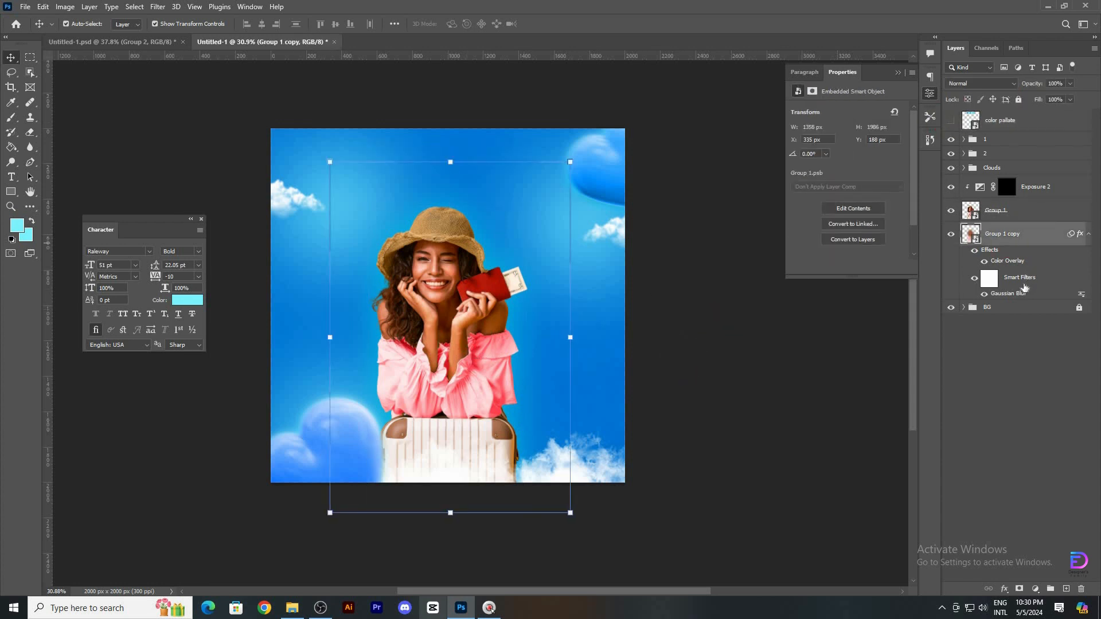
left_click_drag(1010, 232, 1024, 304)
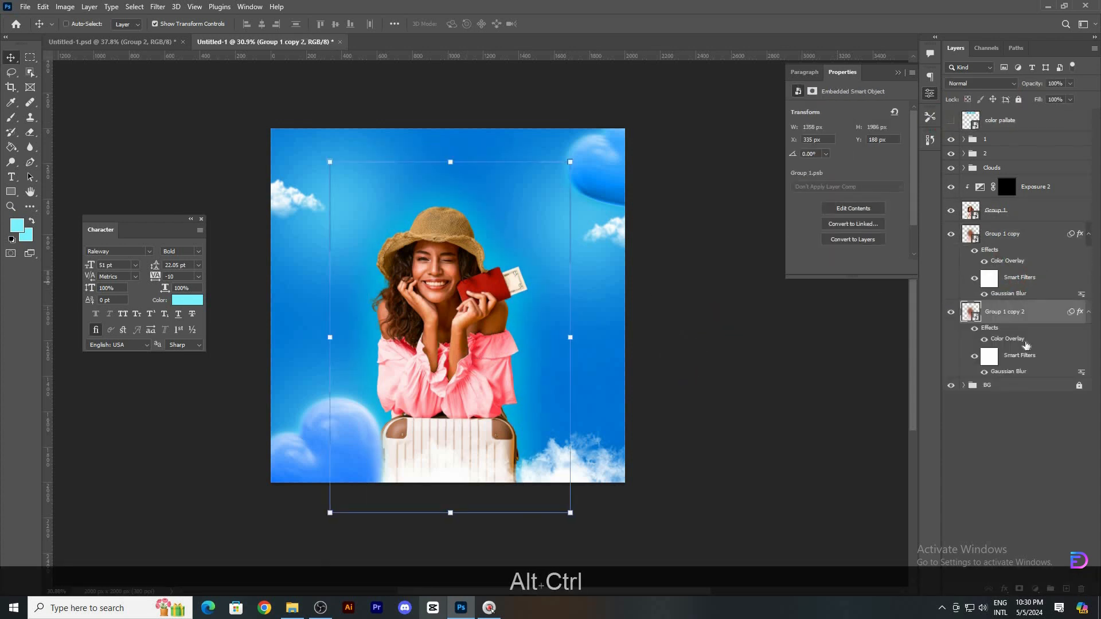
Set the Group 1 copy 2 layer's Gaussian Blur radius to 196.4 pixels and toggle its visibility to compare the glow
double_click(1012, 371)
key("shift+Up")
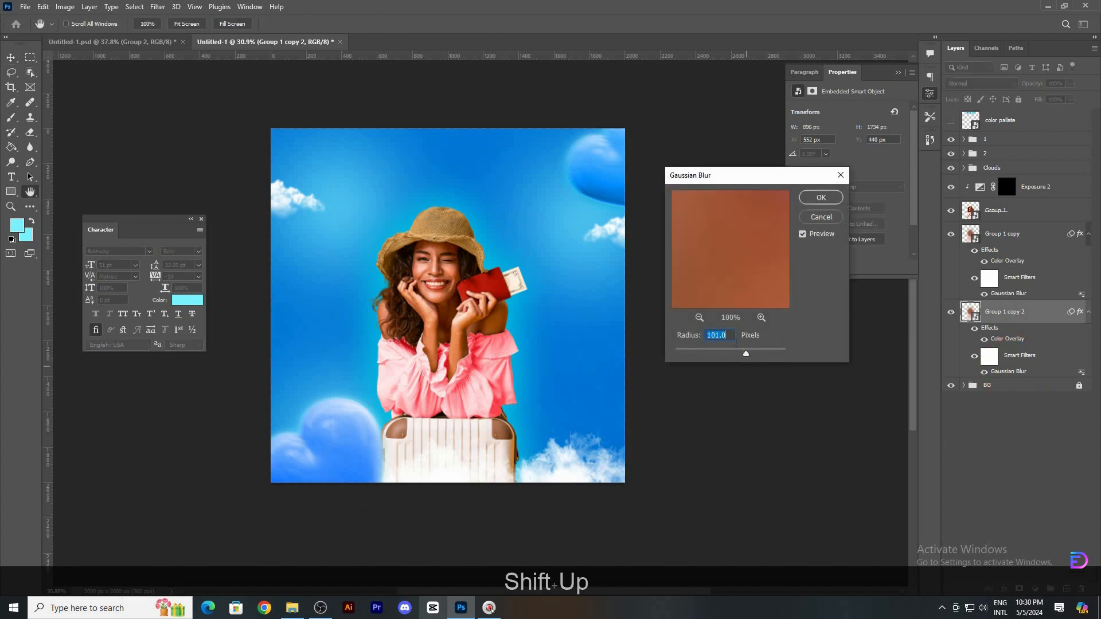
left_click_drag(745, 354, 765, 355)
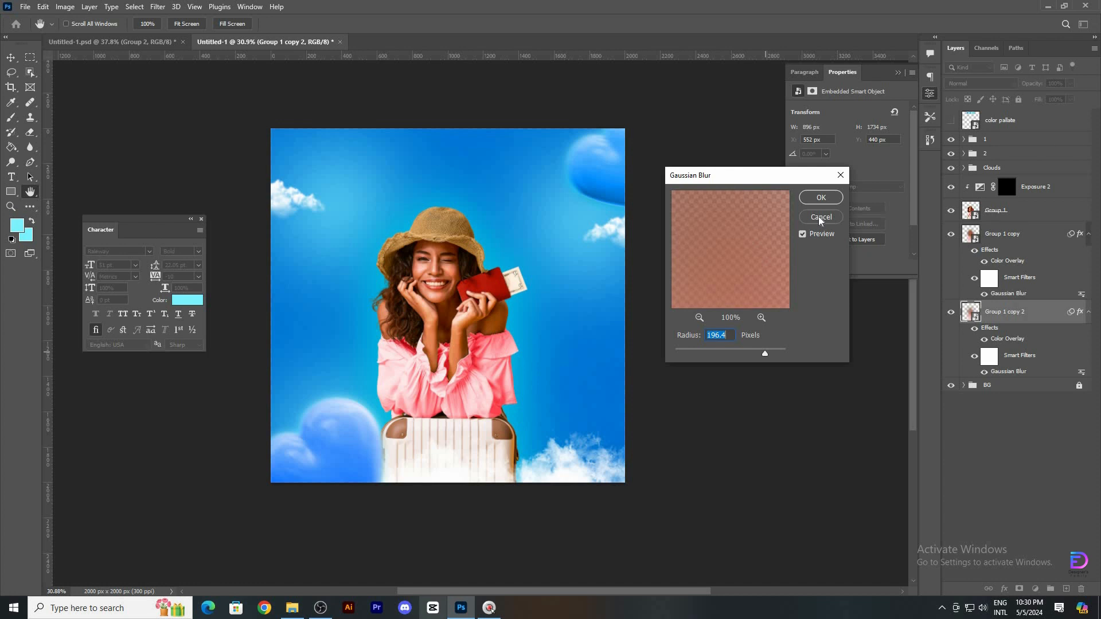
left_click(821, 197)
left_click(951, 314)
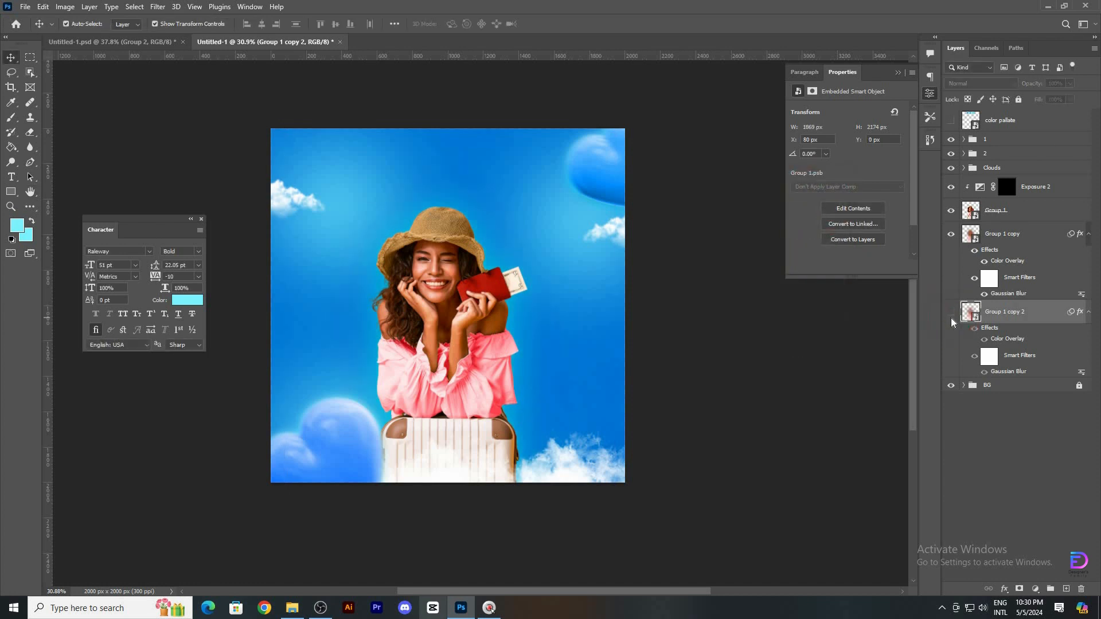
left_click(952, 320)
left_click(952, 320)
Set the Group 1 copy layer's Gaussian Blur radius to 115.8 pixels and compare the glow before and after
double_click(1005, 293)
key("shift+Up")
key("shift+Up")
key("shift+Up")
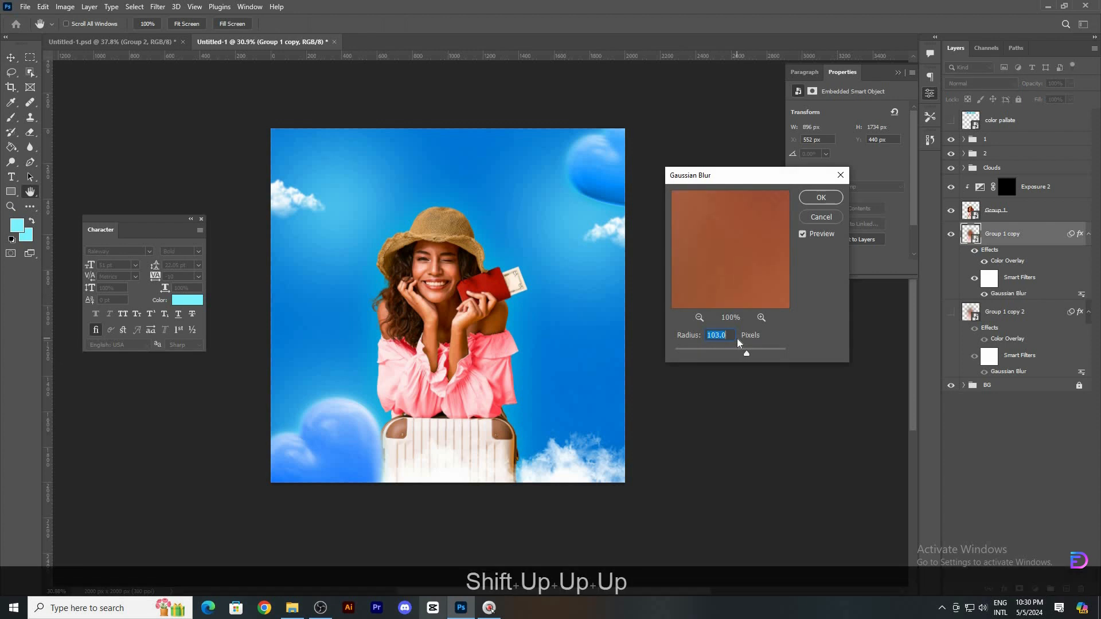
left_click_drag(746, 354, 751, 356)
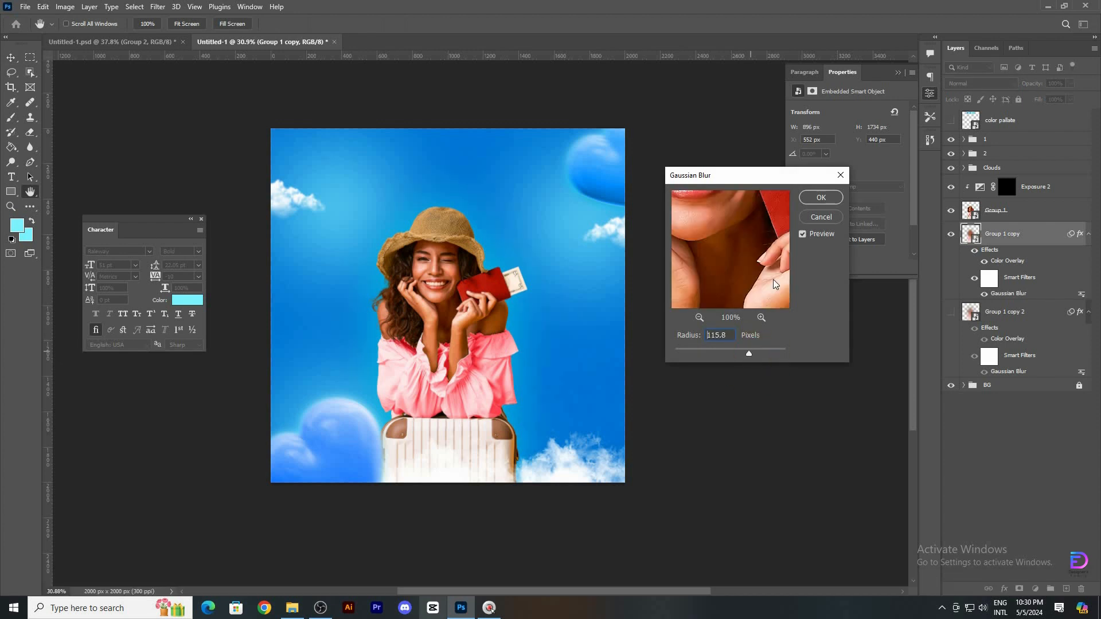
left_click(821, 197)
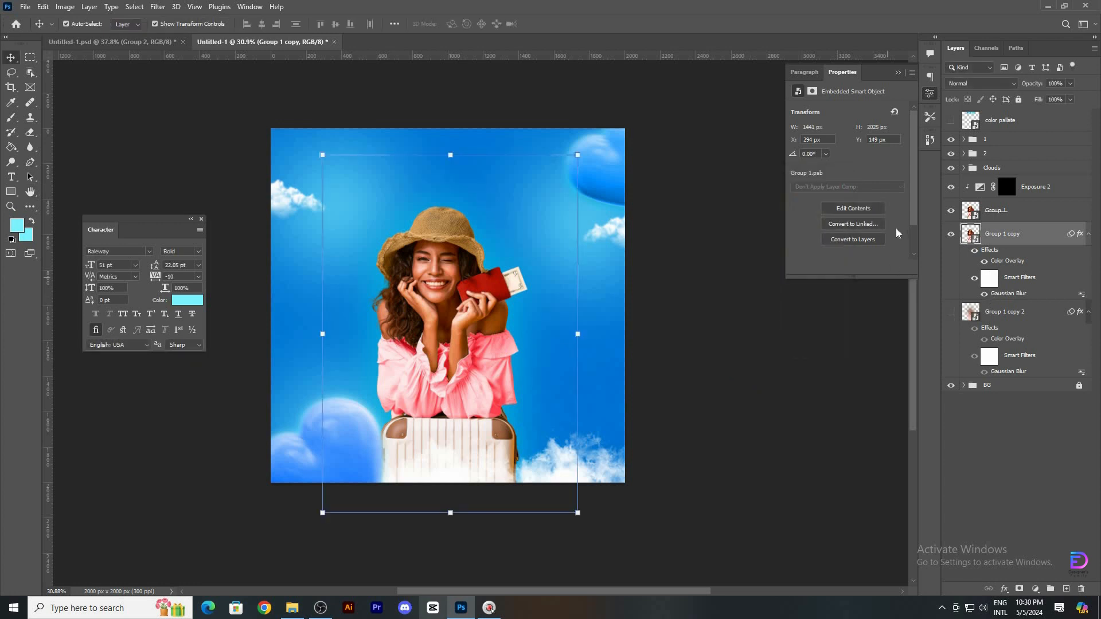
key("ctrl+z")
key("ctrl+shift+z")
Delete the hidden Group 1 copy 2 layer
left_click(999, 328)
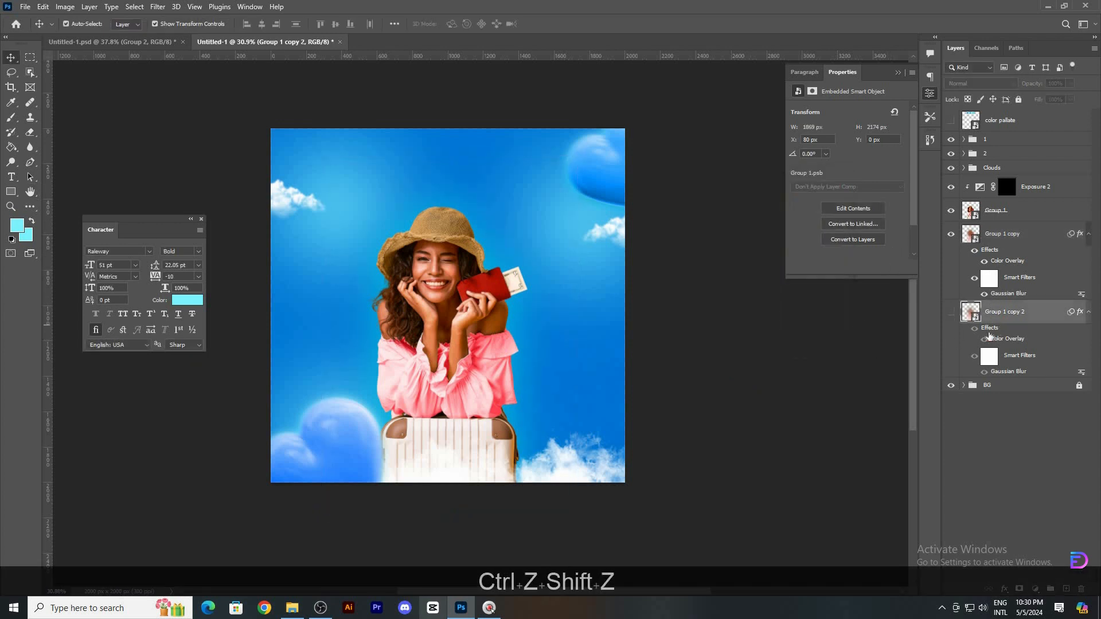
key("Delete")
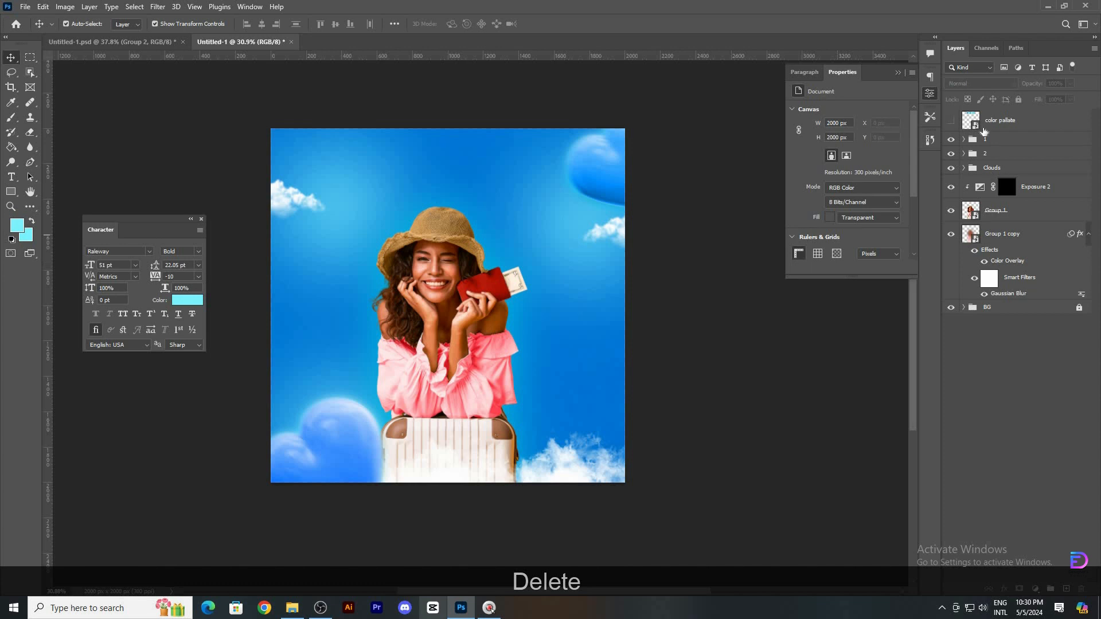
Start a horizontal text layer above the woman's hat and set its colour to white, ffffff
left_click(1001, 122)
right_click(11, 177)
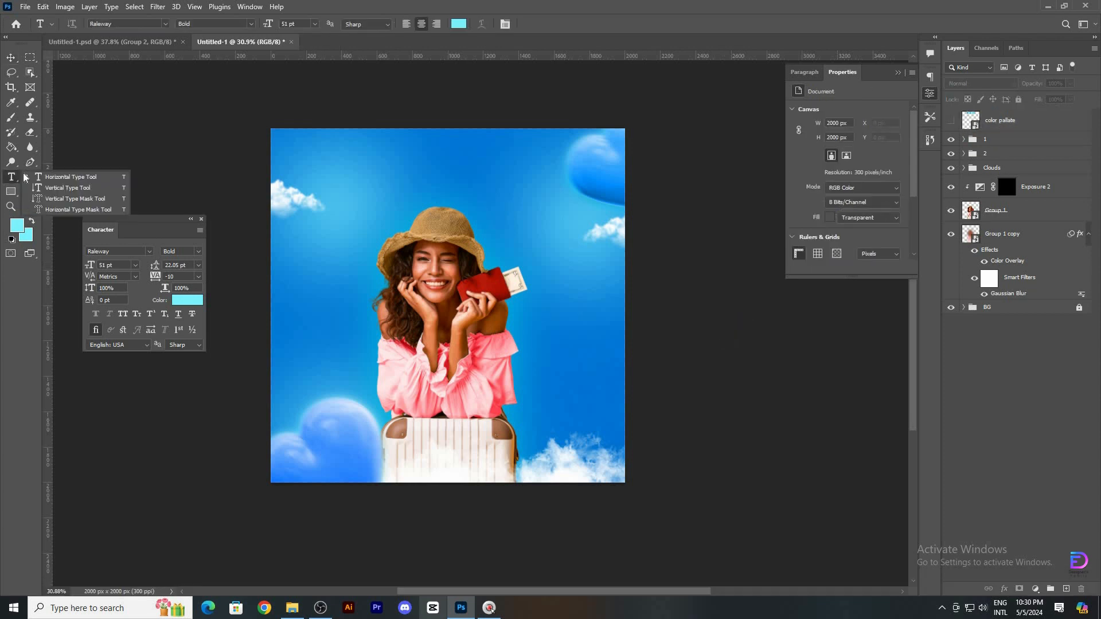
left_click(53, 174)
left_click(373, 182)
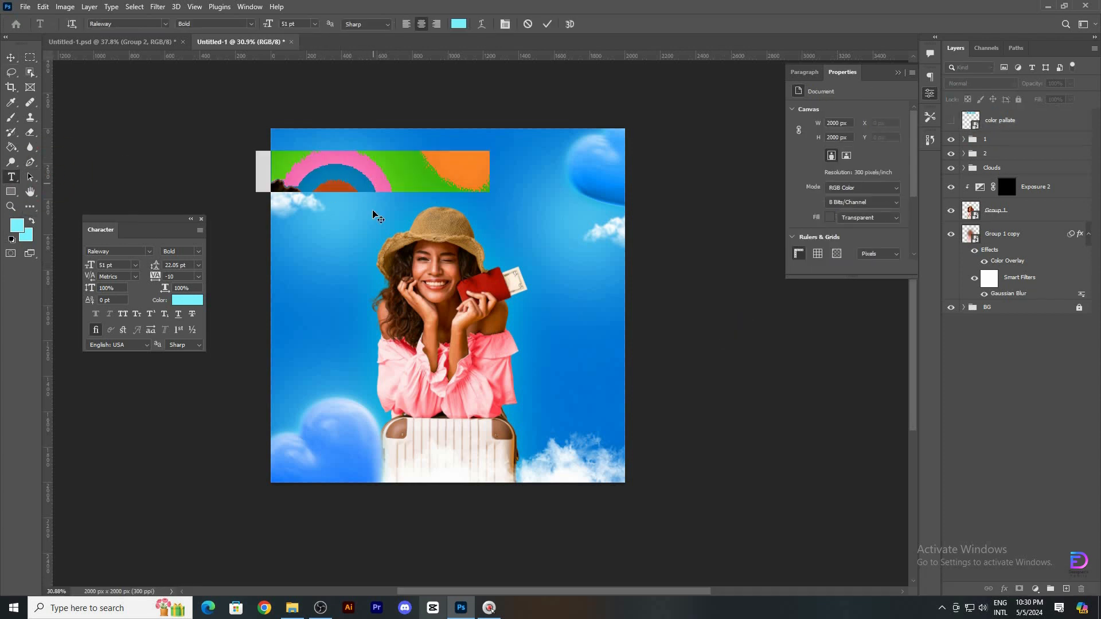
left_click(188, 300)
type("ffffff")
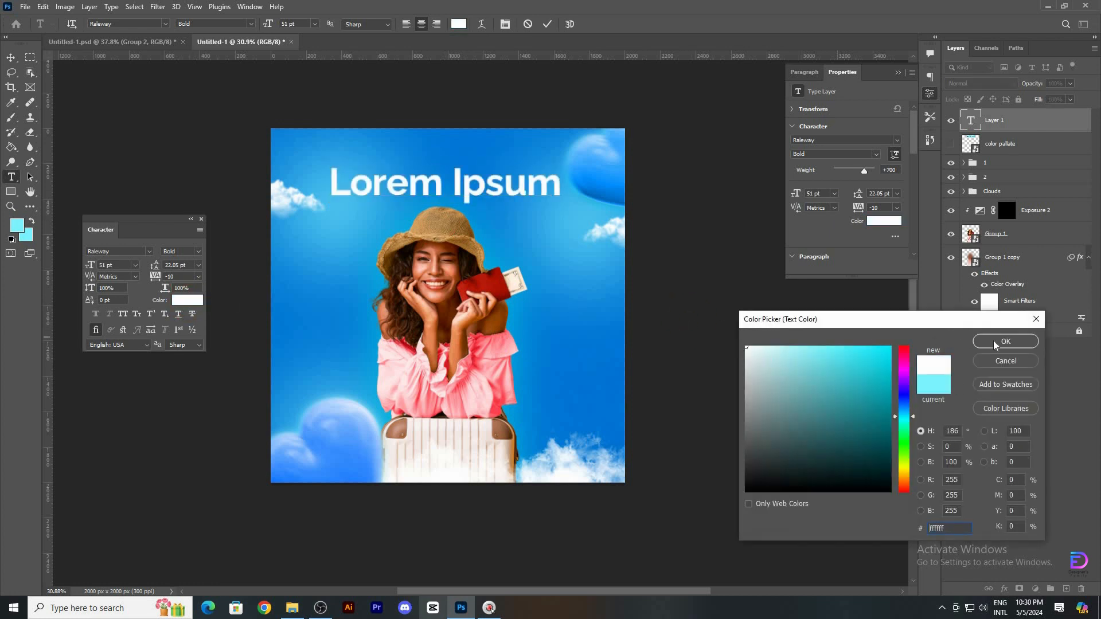
key("Return")
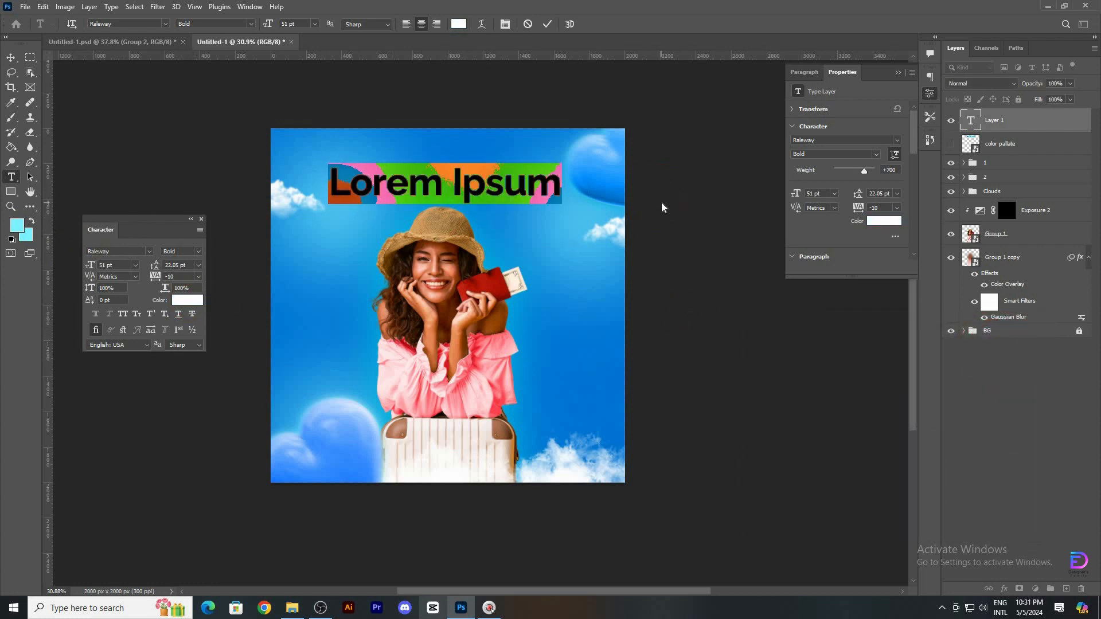
Replace the placeholder text with "#tourismday" and commit it
key("BackSpace")
type("#tourism")
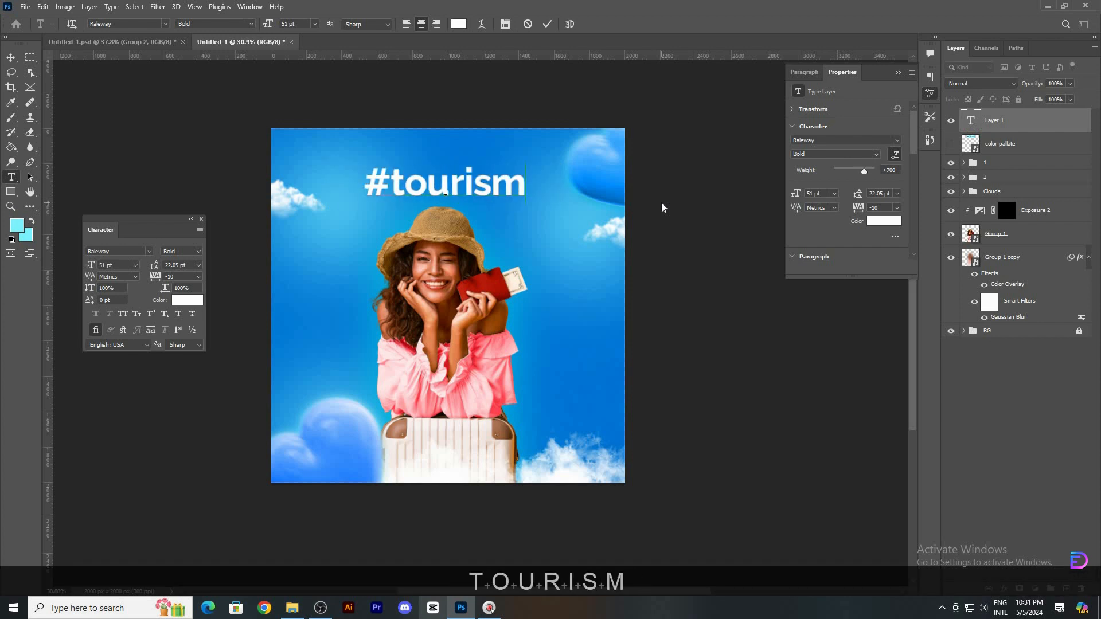
type("day")
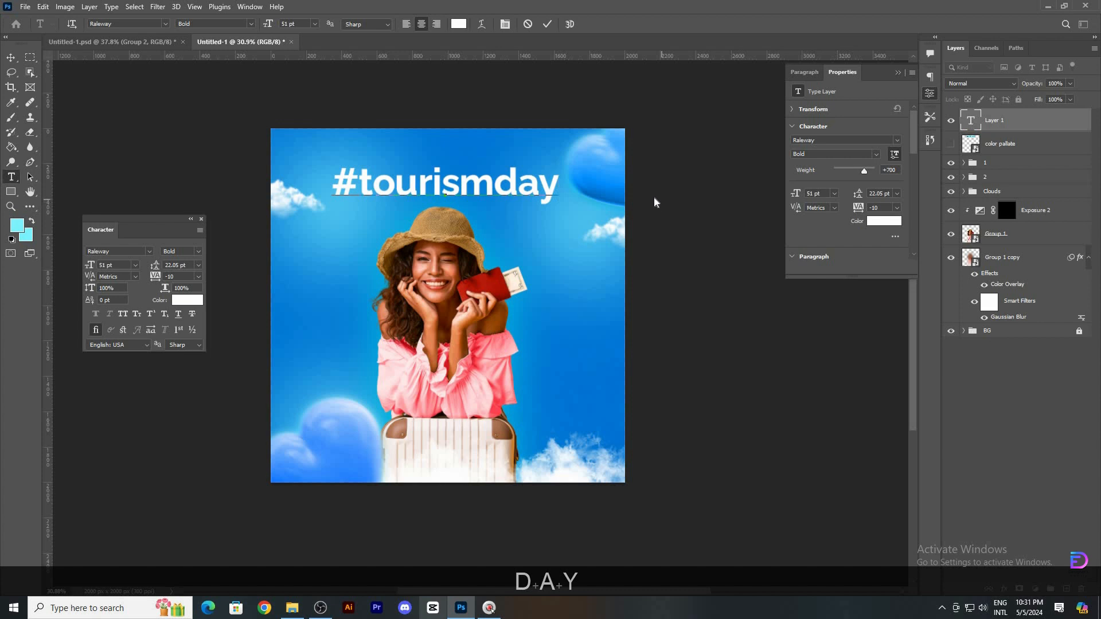
left_click_drag(359, 182, 433, 182)
key("ctrl+Return")
left_click(10, 58)
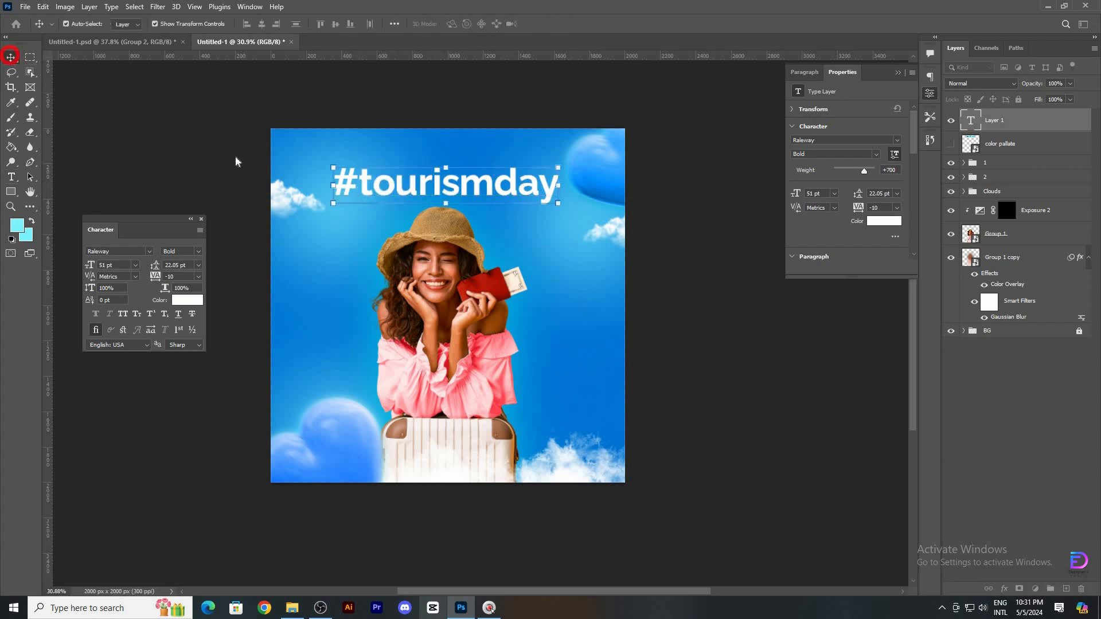
Warp the #tourismday text with the Fisheye style at a Bend of +24% and commit it
double_click(436, 191)
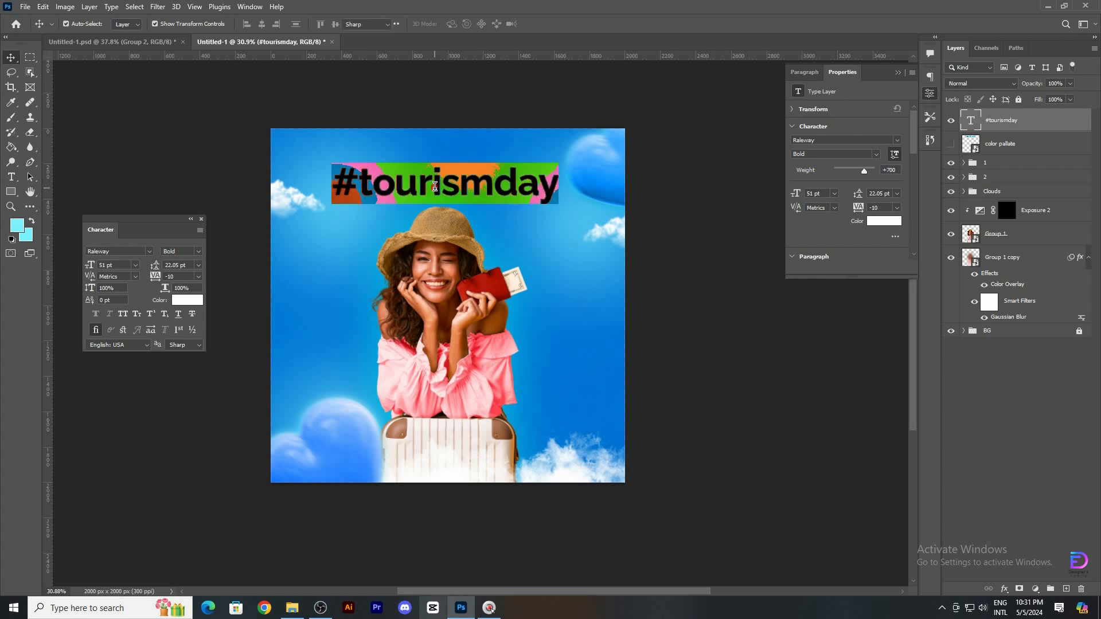
left_click(481, 24)
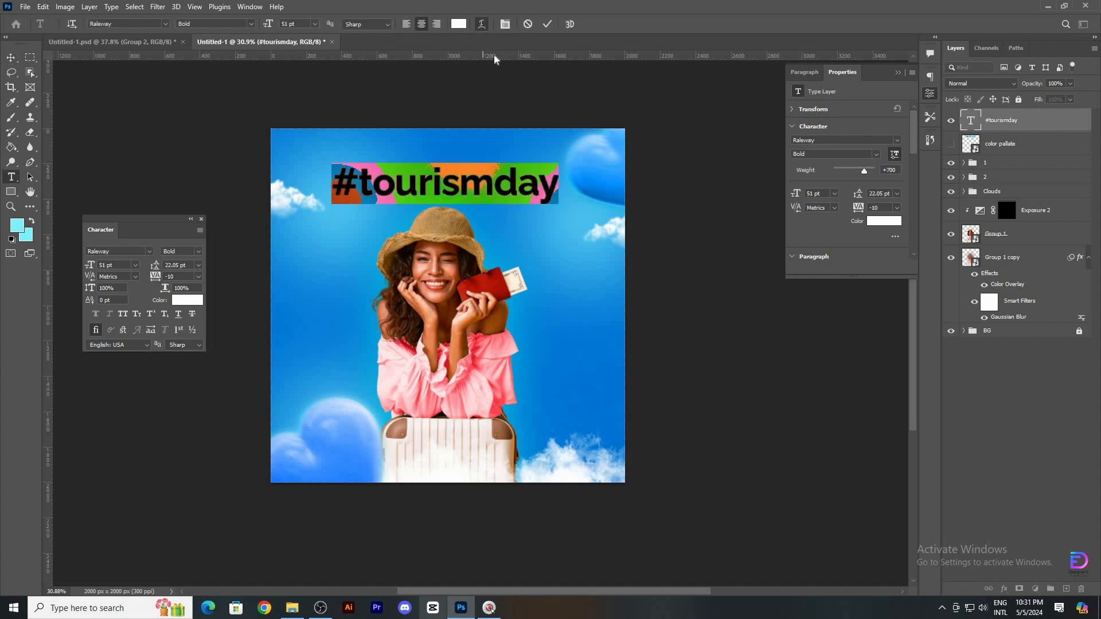
left_click(714, 191)
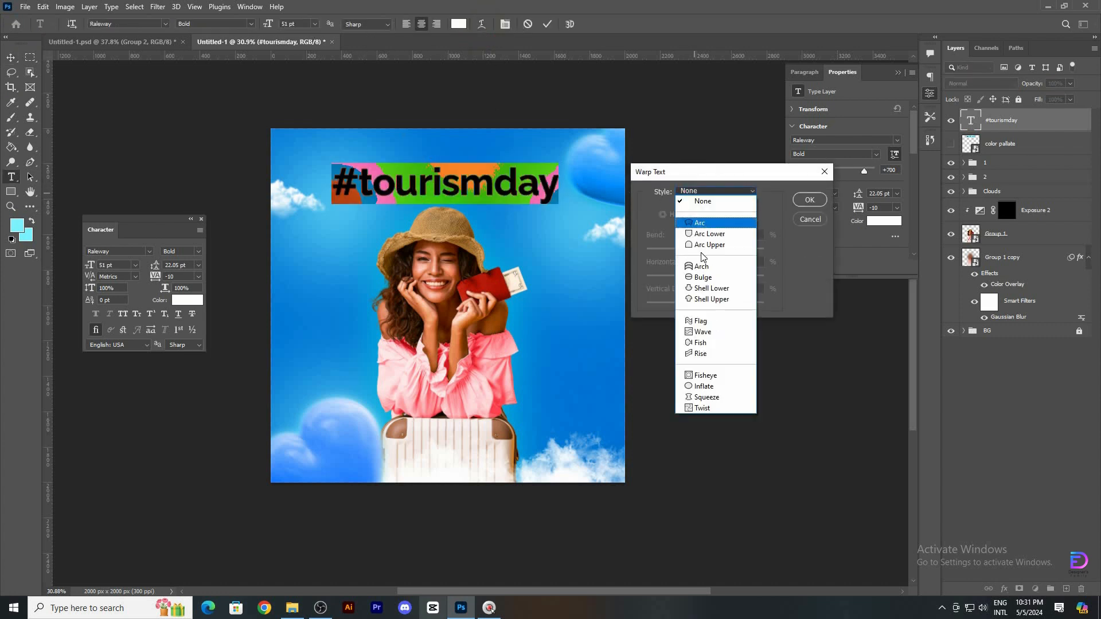
left_click(705, 376)
left_click(734, 236)
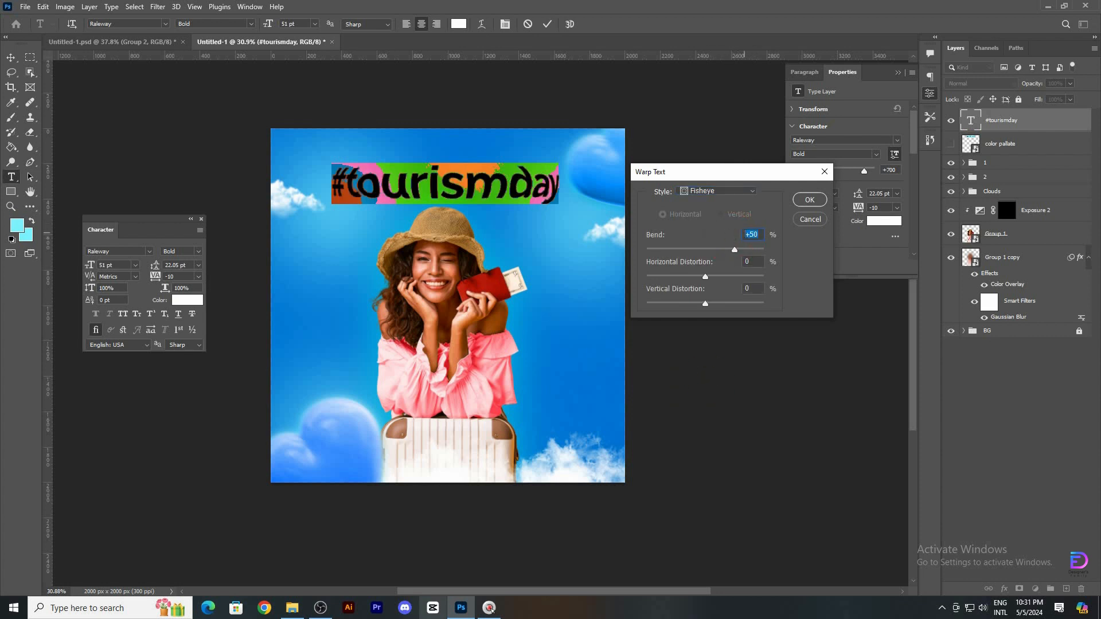
key("shift+Down")
key("shift+Down")
key("shift+Down")
key("shift+Down")
key("shift+Down")
key("shift+Up")
key("shift+Up")
key("shift+Up")
key("shift+Up")
key("shift+Up")
key("shift+Up")
key("shift+Up")
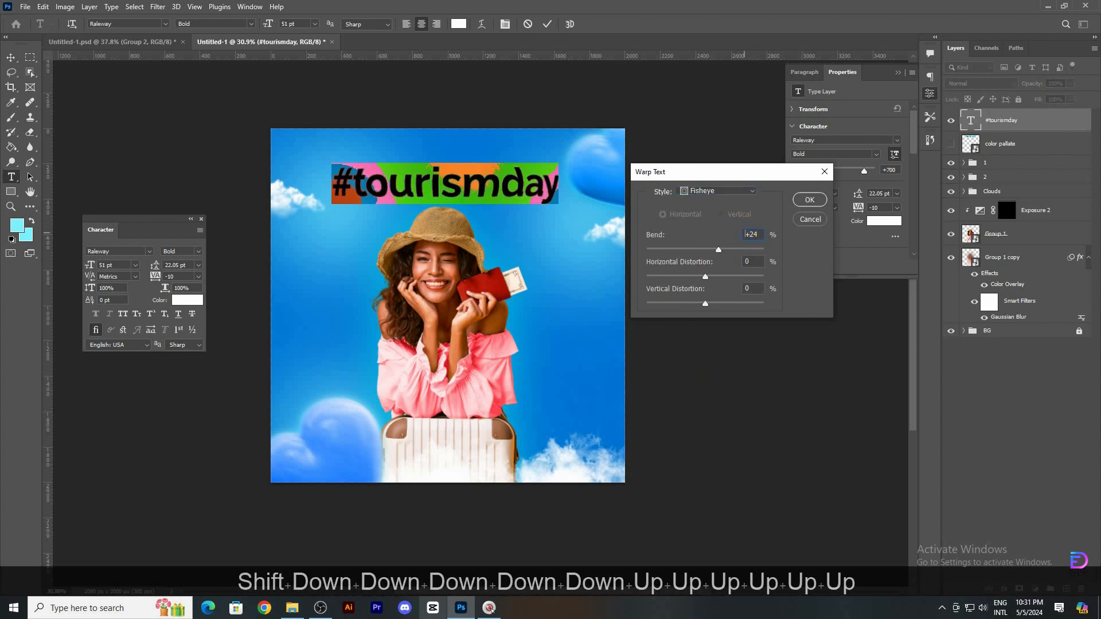
key("Return")
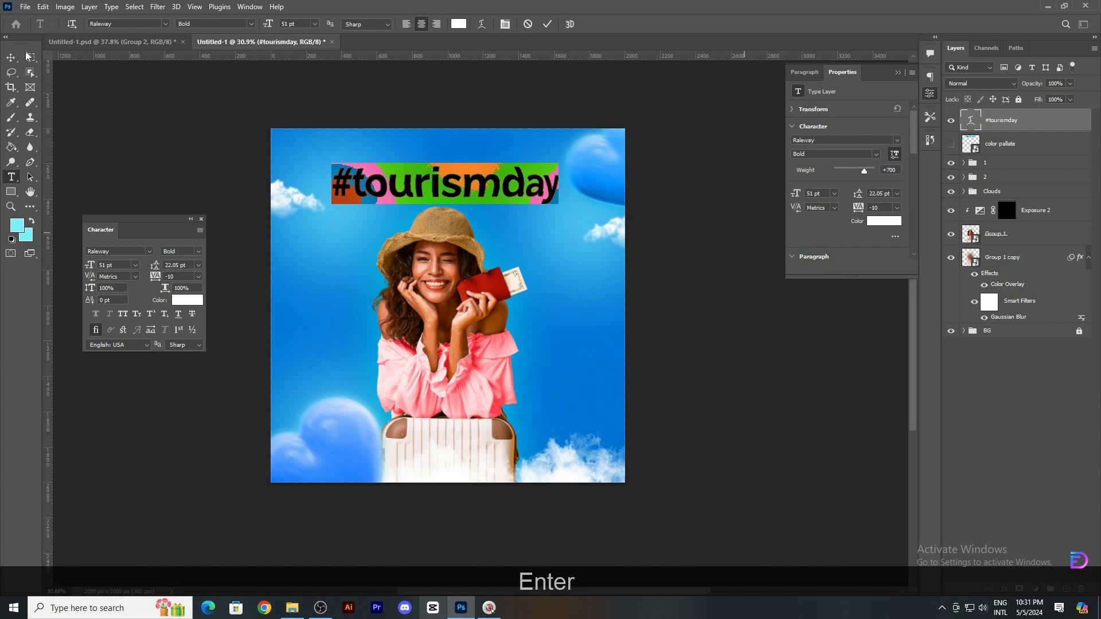
left_click(12, 57)
left_click(707, 346)
Centre the #tourismday text horizontally on the canvas and move it 30 px down
left_click(488, 193)
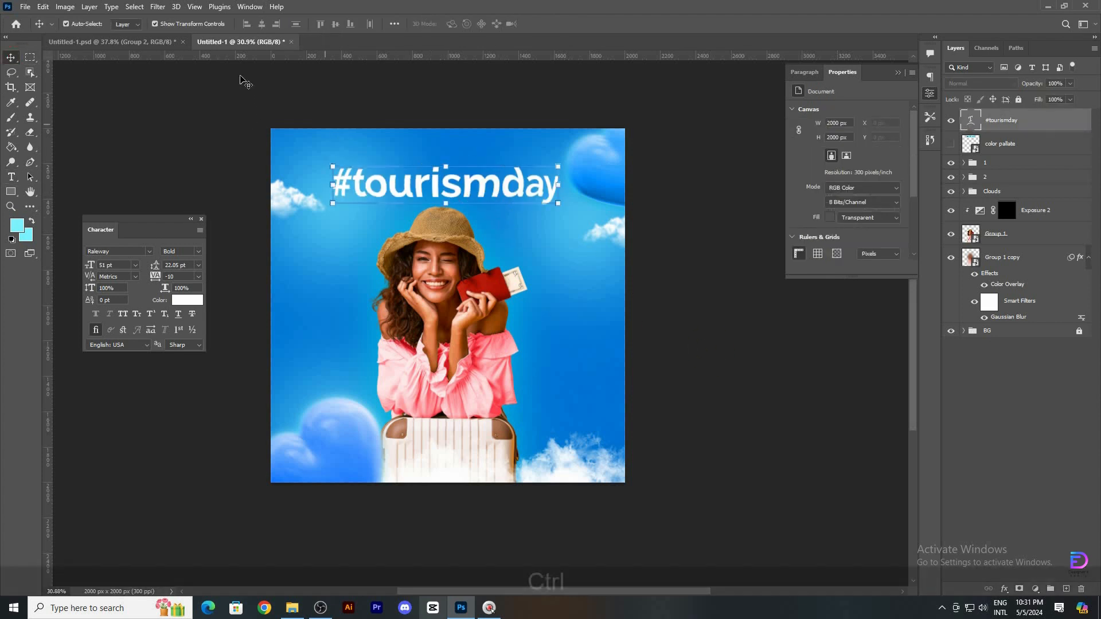
key("ctrl+a")
key("ctrl+d")
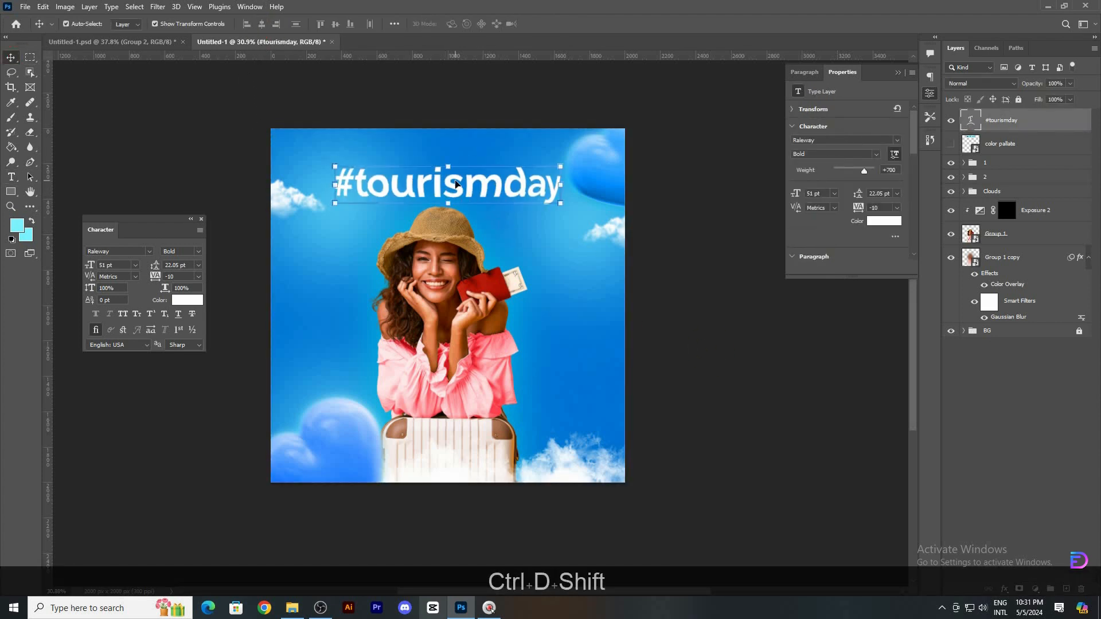
key("shift+Down")
key("shift+Down")
key("shift+Down")
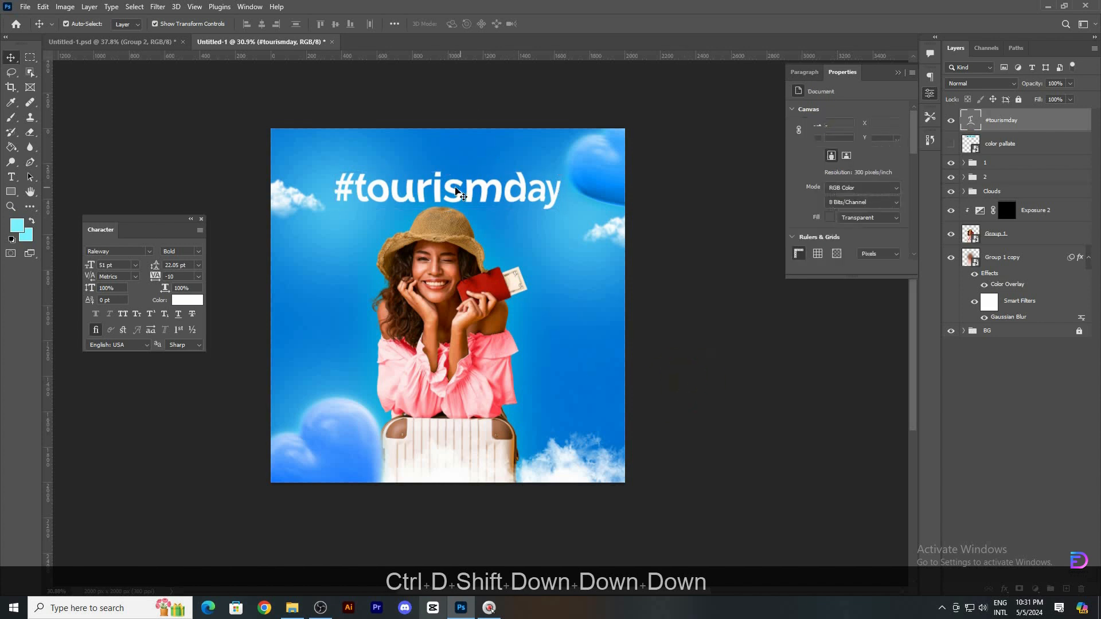
Duplicate the #tourismday text three times straight down, spacing the lines about 187 px apart
key("alt")
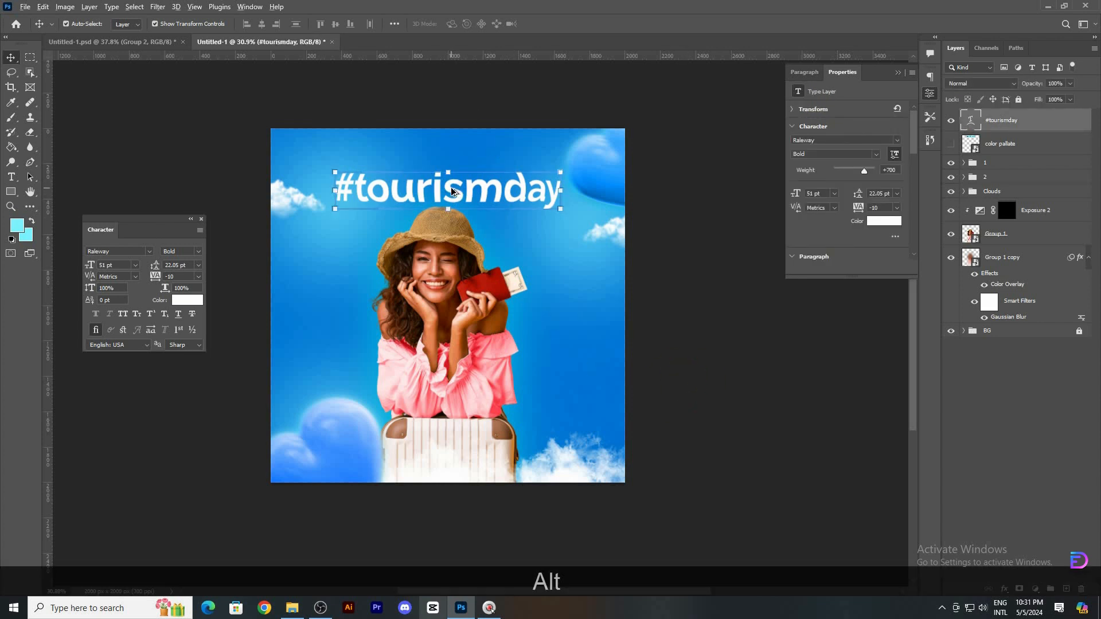
left_click_drag(451, 194, 453, 259)
key("alt")
key("shift")
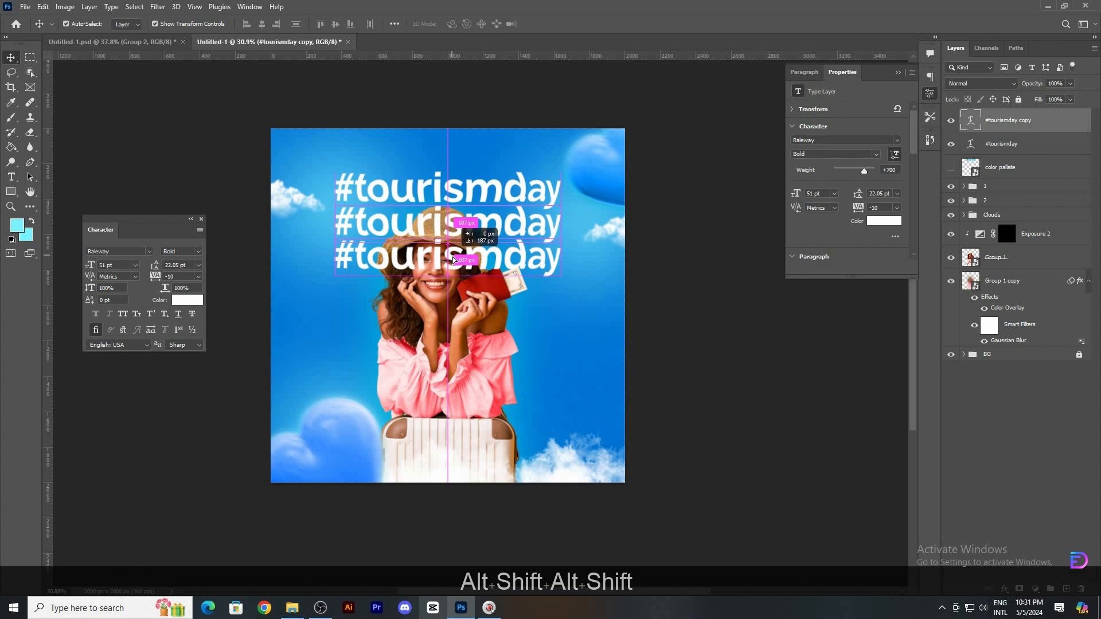
left_click_drag(453, 260, 454, 297)
left_click(510, 191)
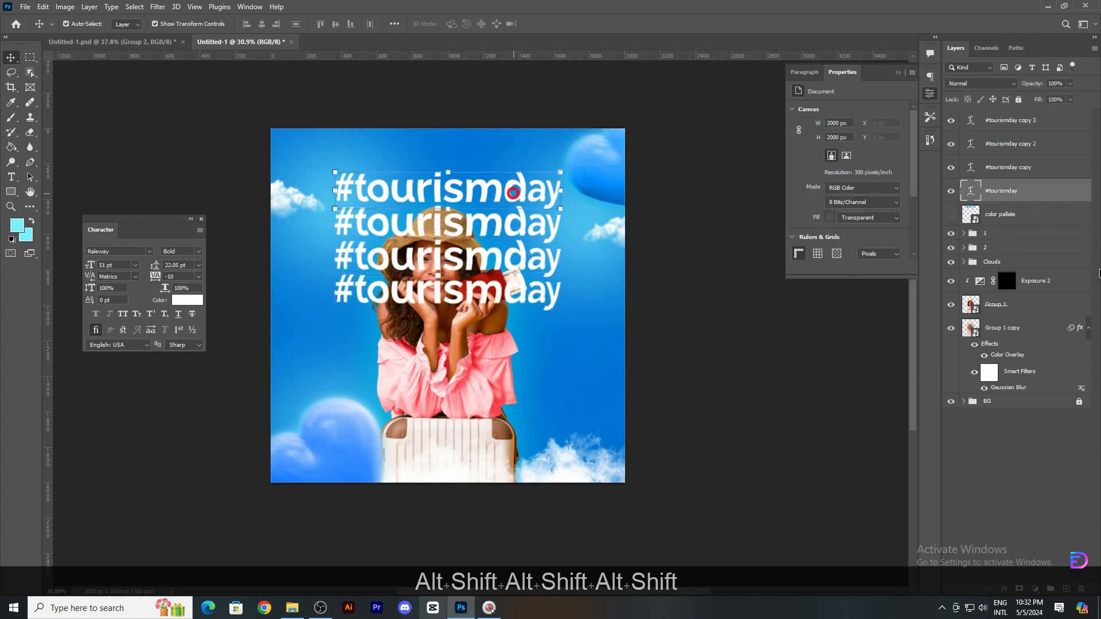
Centre all four #tourismday text layers horizontally on the canvas
left_click(1013, 122, "shift")
key("ctrl+a")
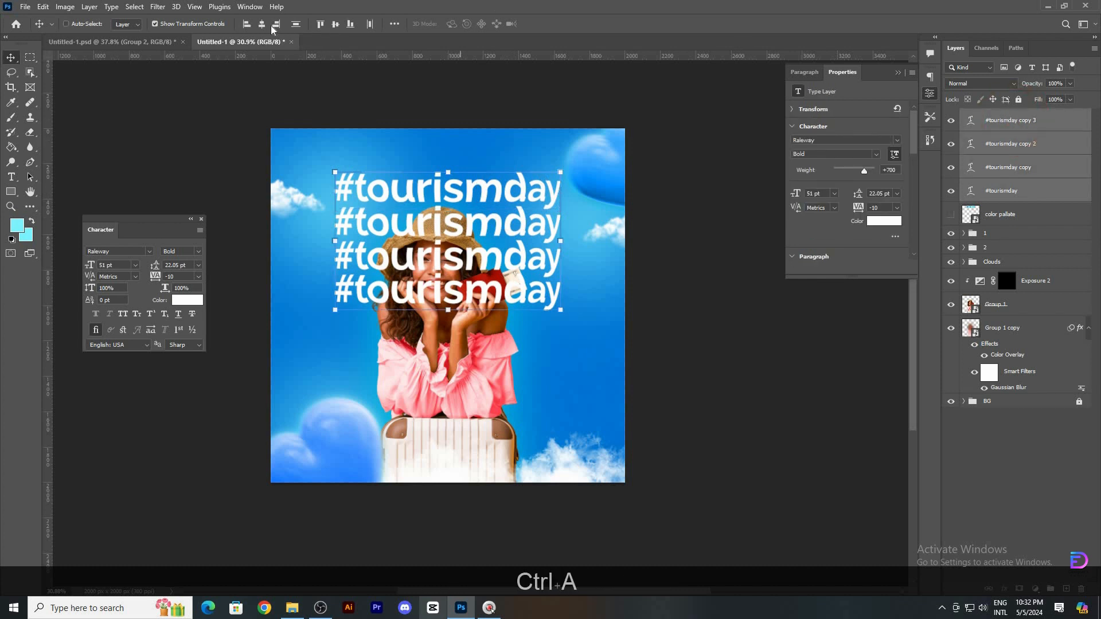
key("ctrl+d")
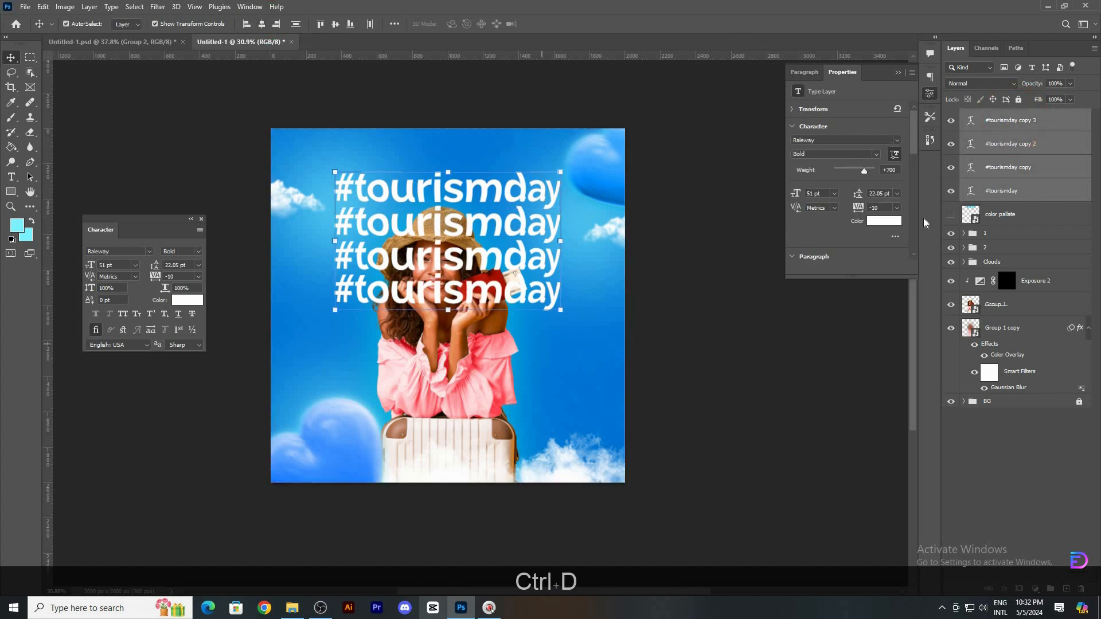
Show the color pallate layer and recolour the lowest #tourismday line with the palette's sixth swatch
left_click(951, 214)
left_click(701, 331)
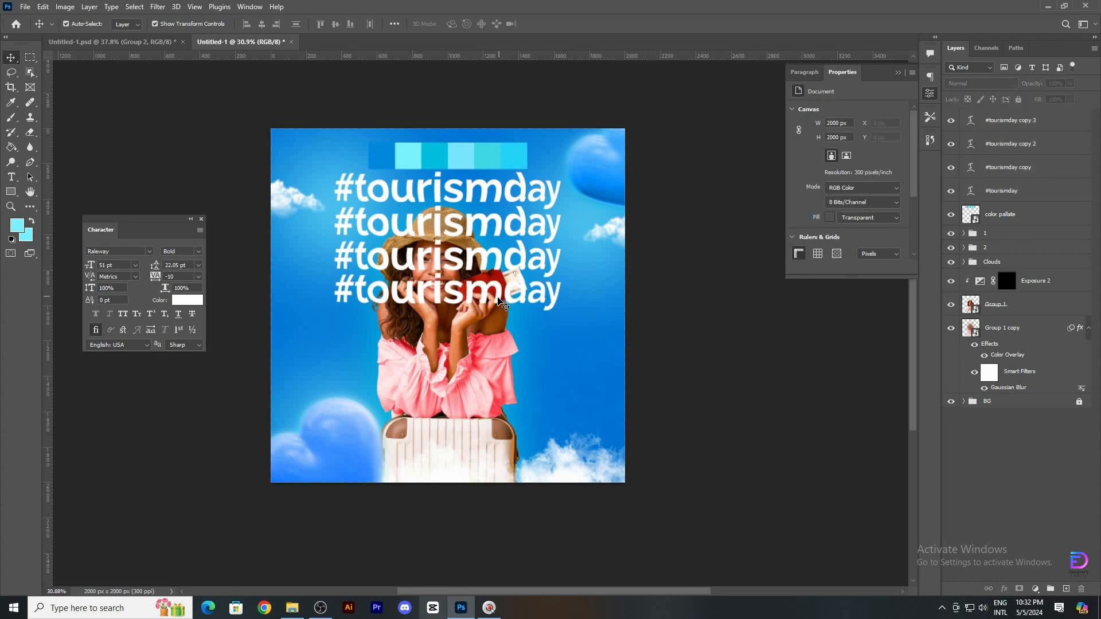
left_click(1009, 119)
left_click(877, 222)
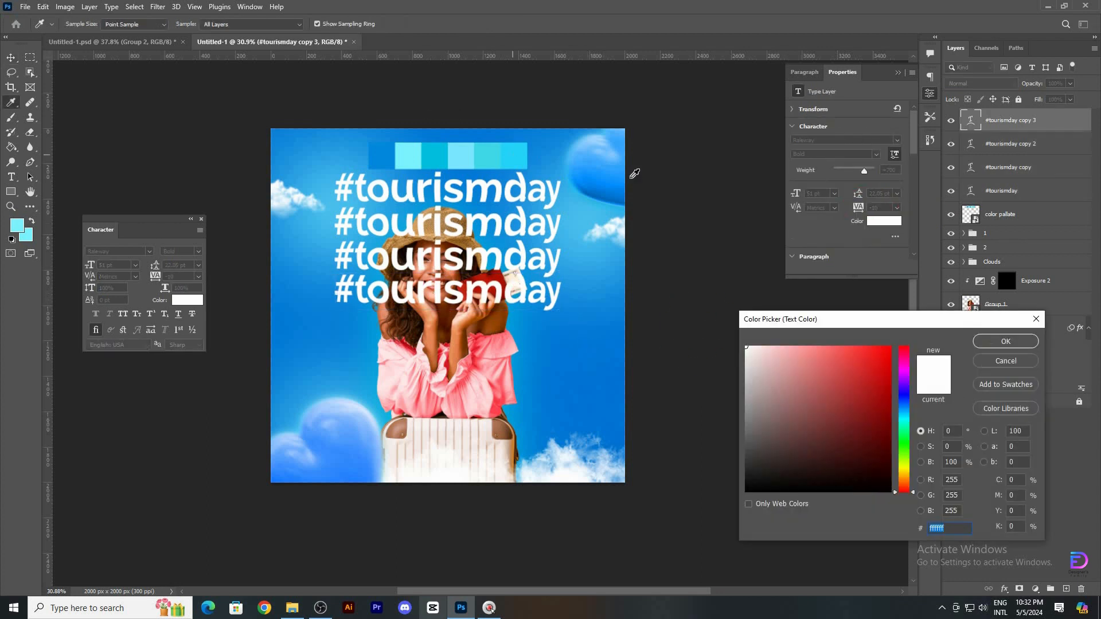
left_click(514, 155)
left_click(1004, 341)
Recolour the third #tourismday line with the palette's fifth swatch, #40d8ea
left_click(1010, 144)
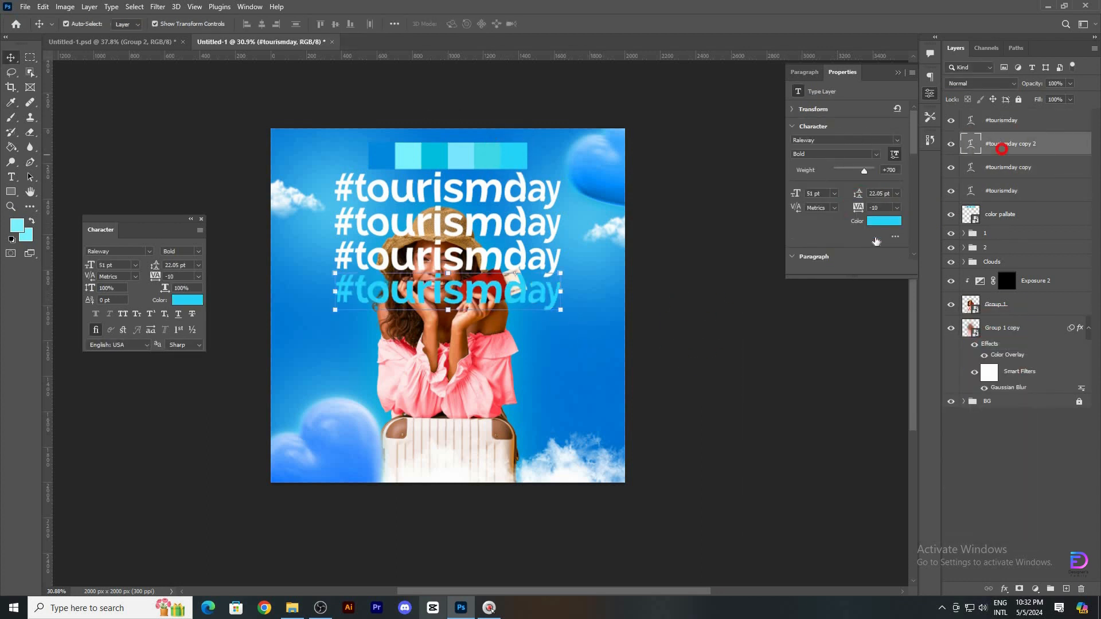
left_click(877, 223)
left_click(487, 156)
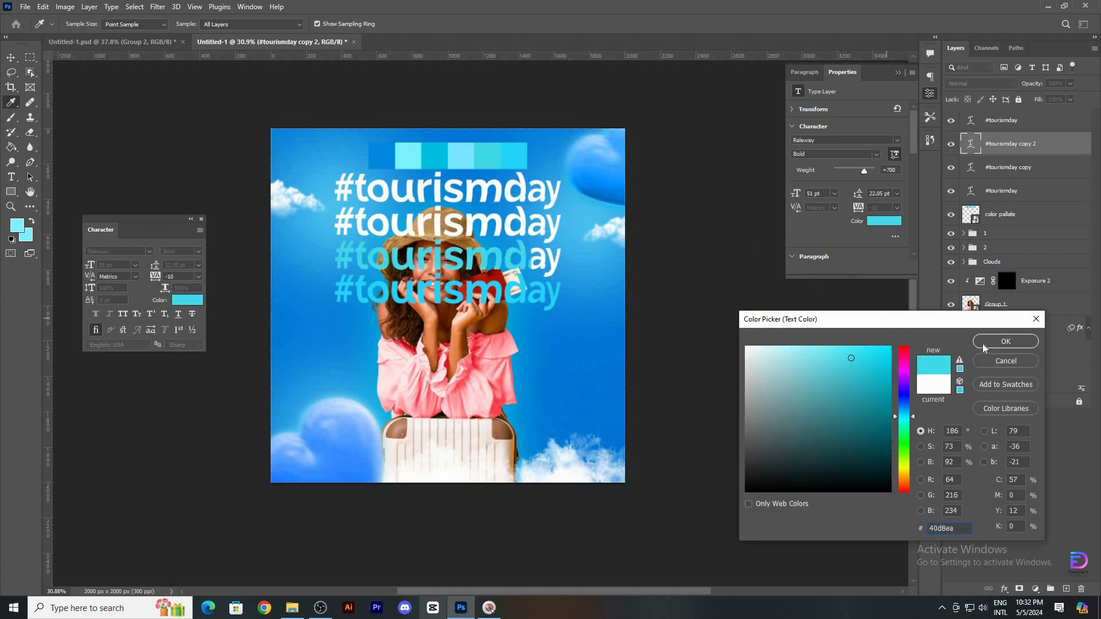
left_click(1005, 341)
Recolour the second #tourismday line with the palette's fourth swatch, the light cyan, and hide the color pallate layer
left_click(1009, 167)
left_click(877, 222)
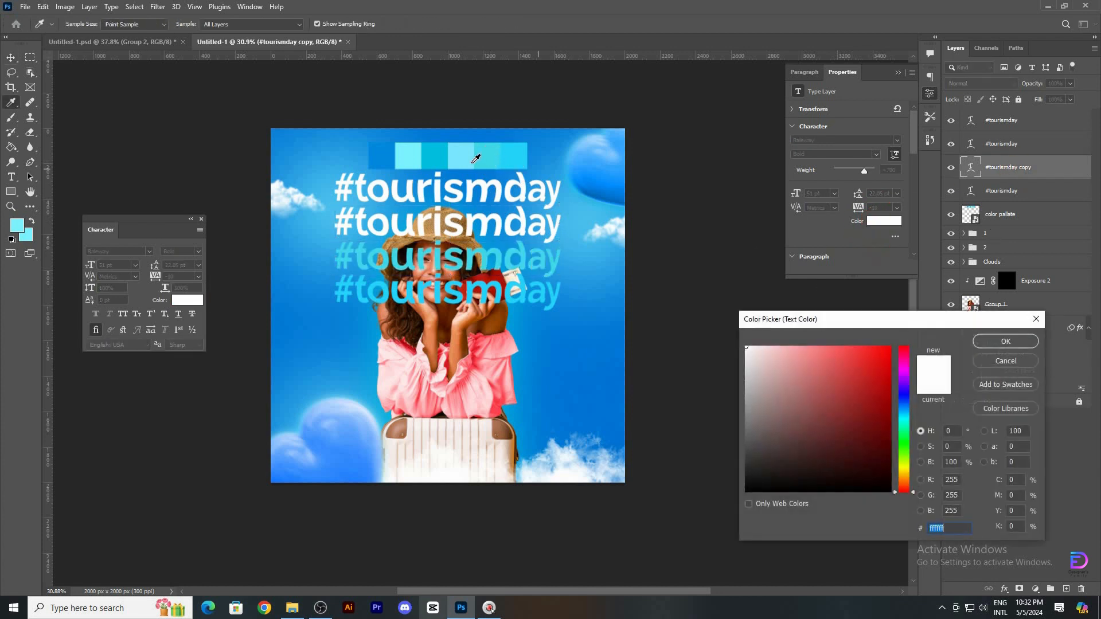
left_click(458, 157)
left_click(1005, 341)
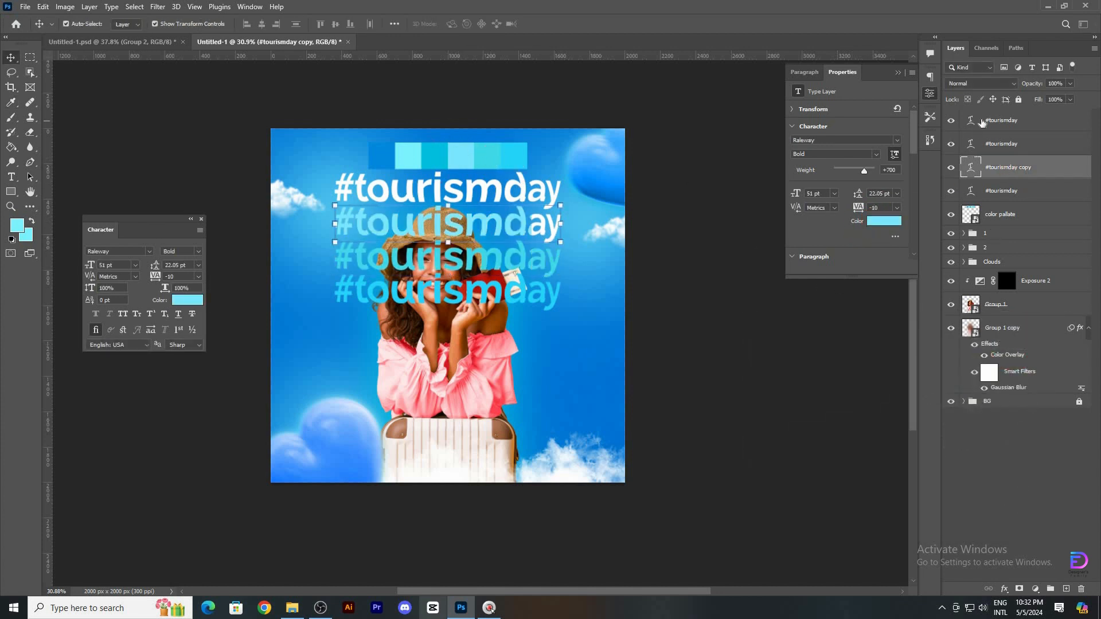
left_click(1009, 120)
left_click(951, 215)
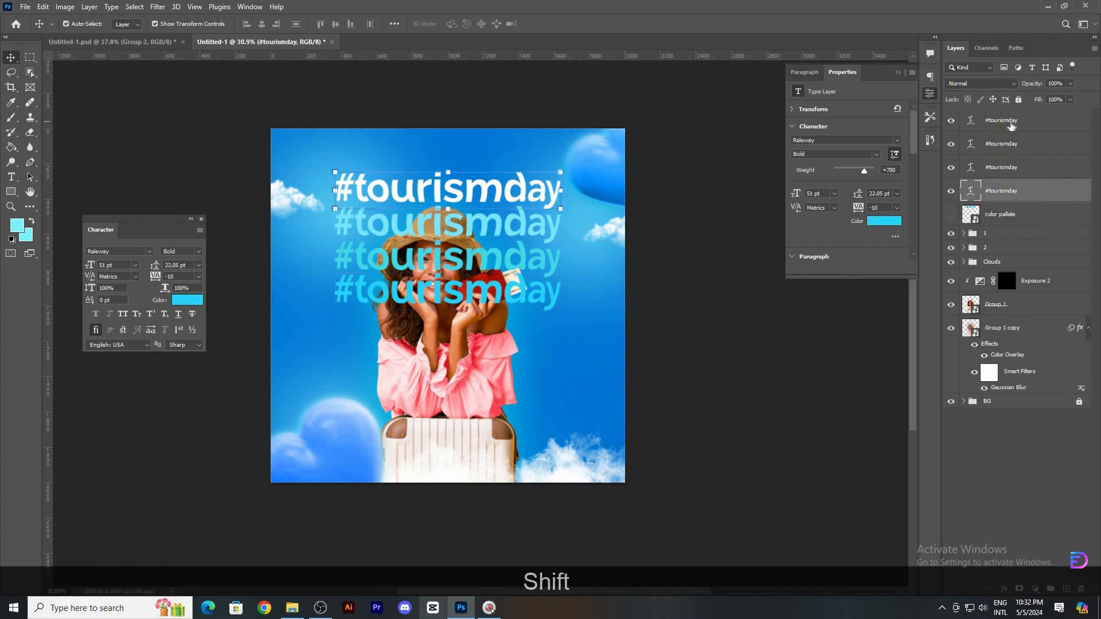
Turn the four grouped #tourismday lines into one smart object and place it behind the woman, just above the BG group
left_click(1010, 195, "shift")
key("ctrl+g")
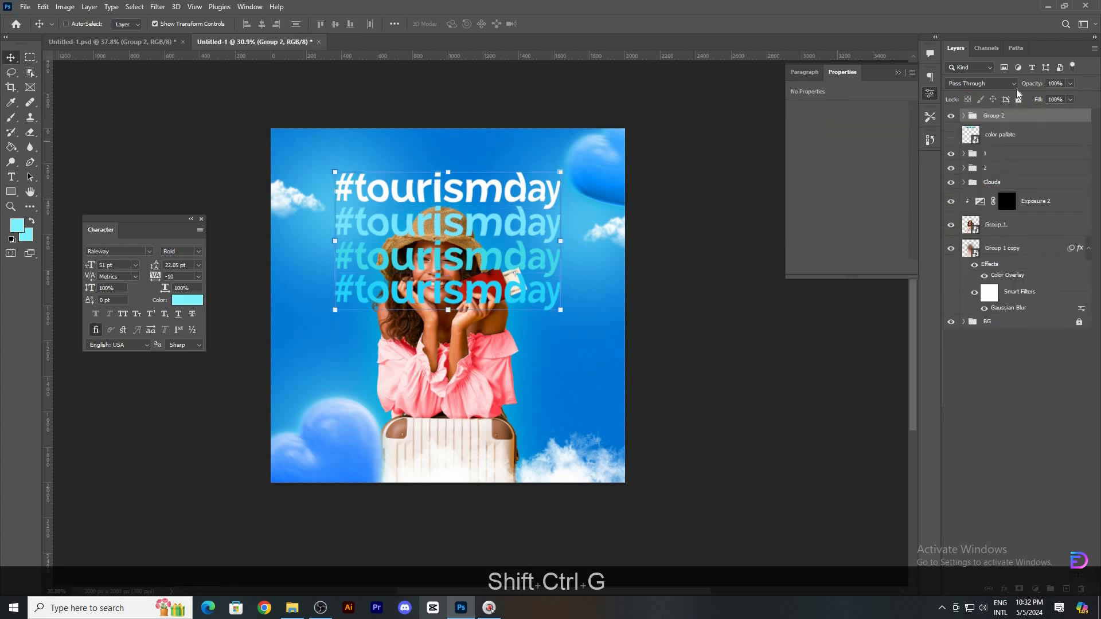
right_click(997, 117)
left_click(975, 239)
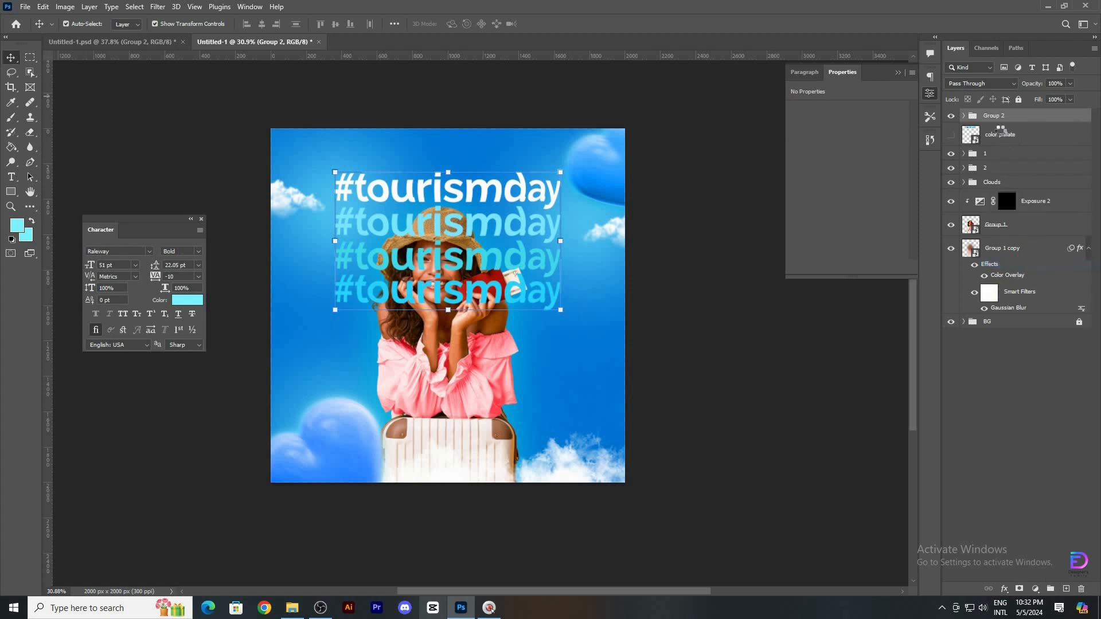
key("ctrl+shift+bracketleft")
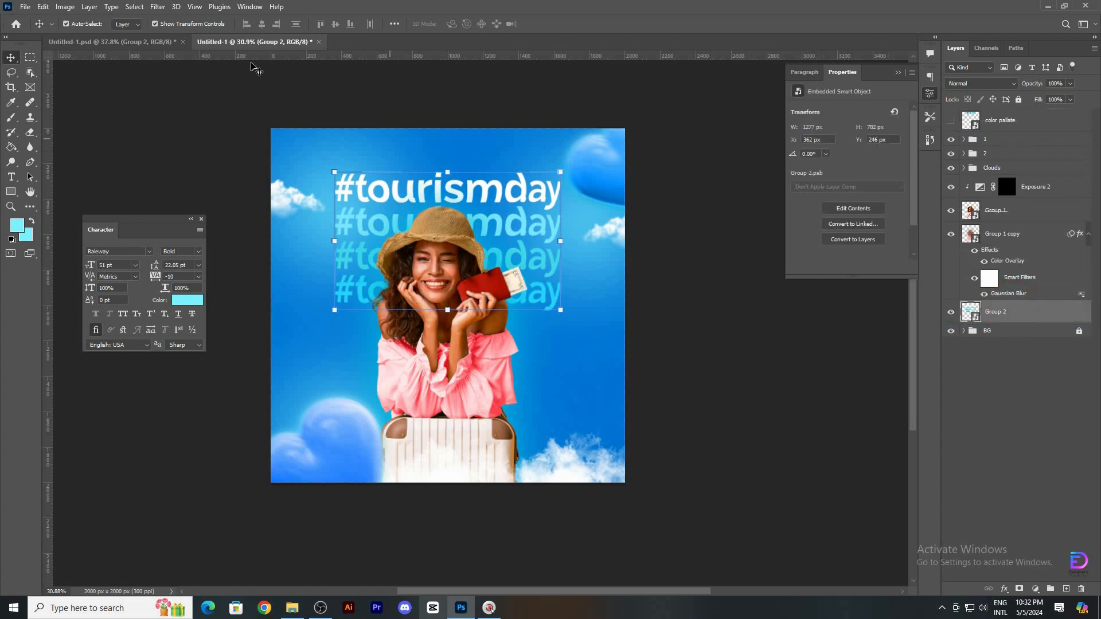
Apply an Add Noise filter of 10.12% with Uniform distribution to the #tourismday smart object
left_click(152, 7)
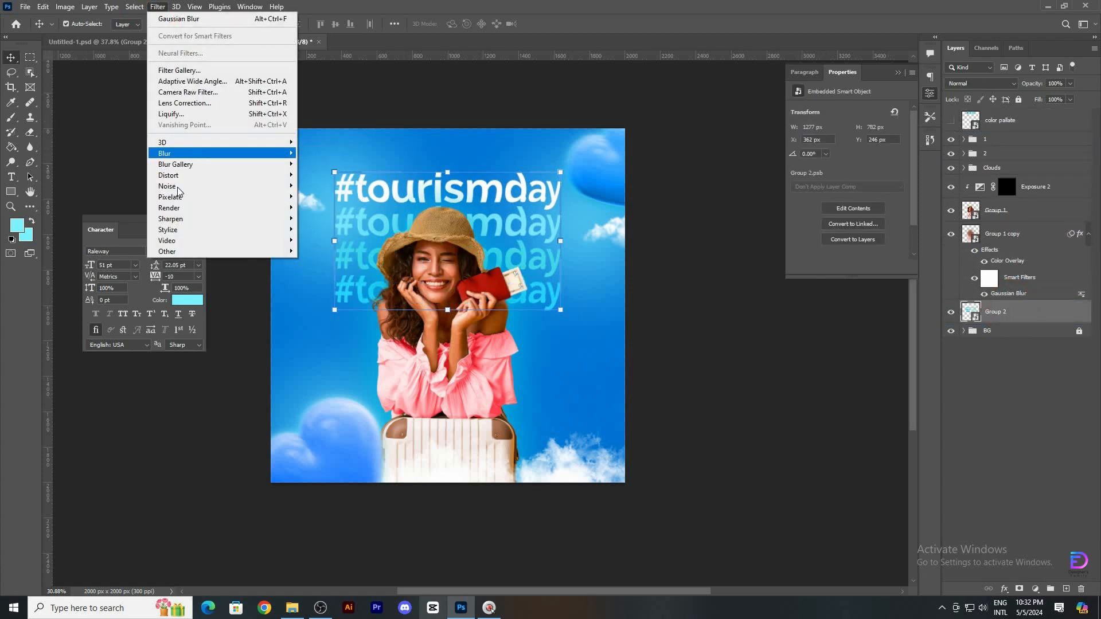
mouse_move(179, 191)
left_click(324, 185)
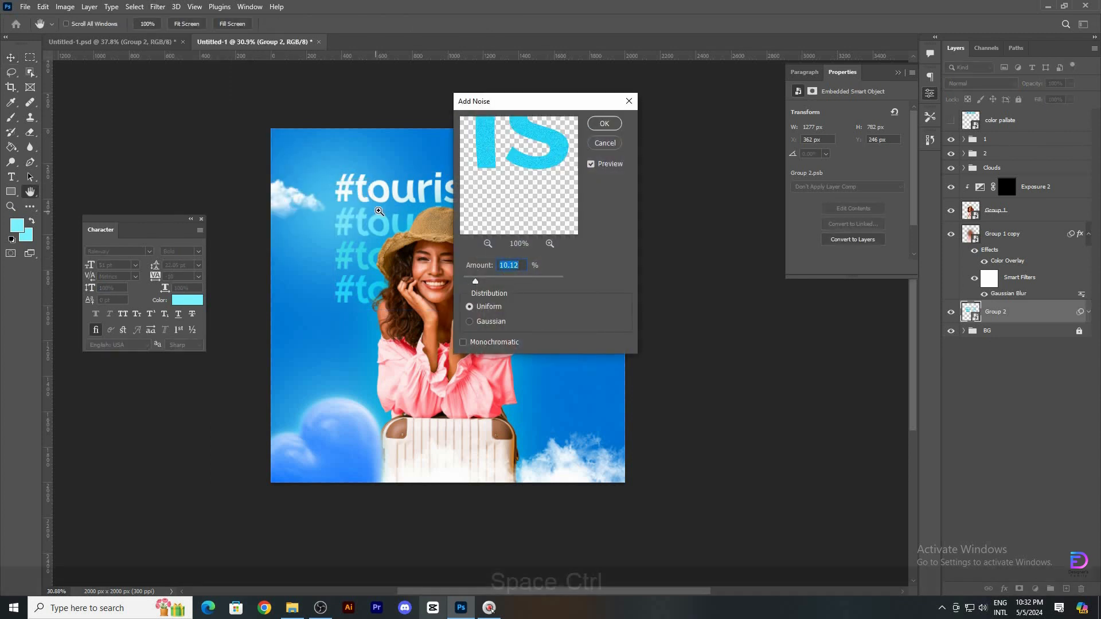
left_click_drag(412, 204, 455, 293)
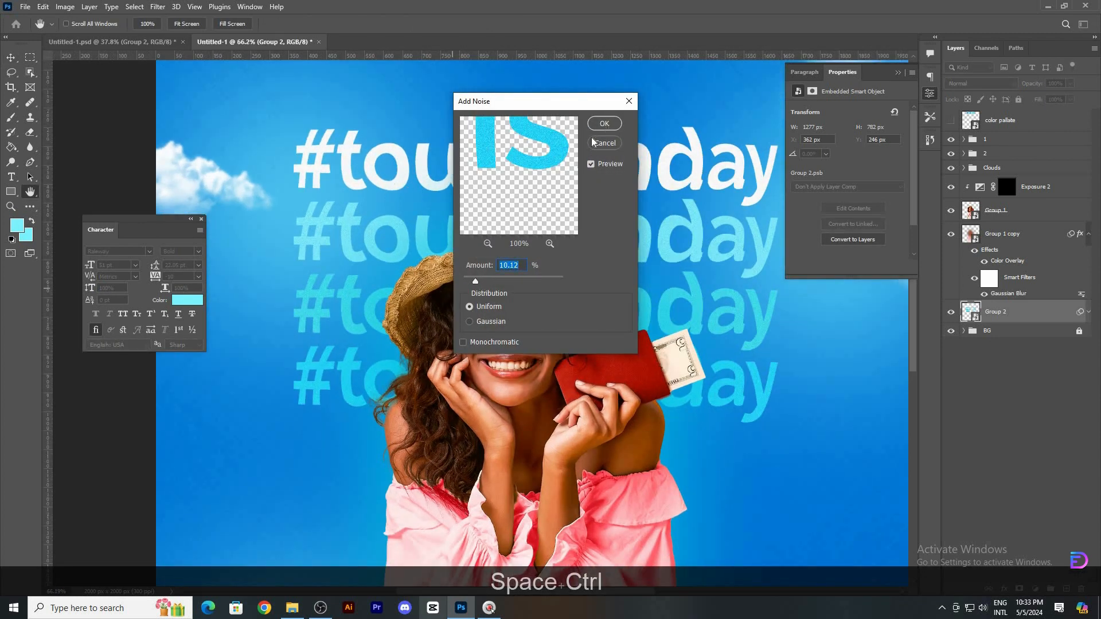
left_click(604, 123)
left_click_drag(445, 235, 366, 234)
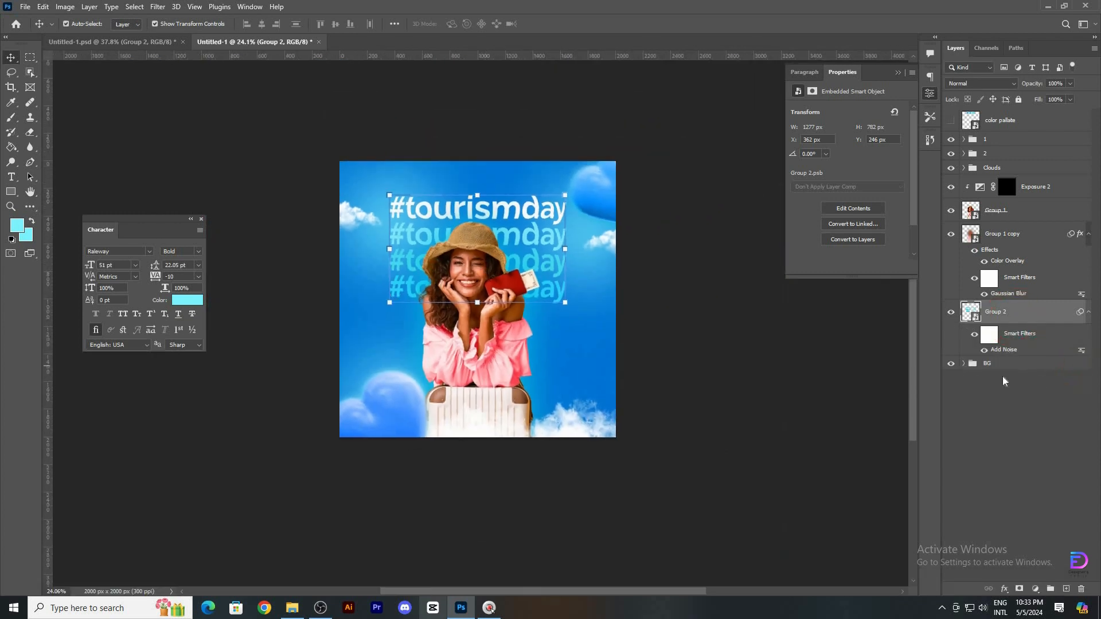
Apply 5% Uniform Add Noise to the Color Fill 1 layer in the BG group and delete its Gaussian Blur filter
left_click(1021, 396)
left_click(964, 363)
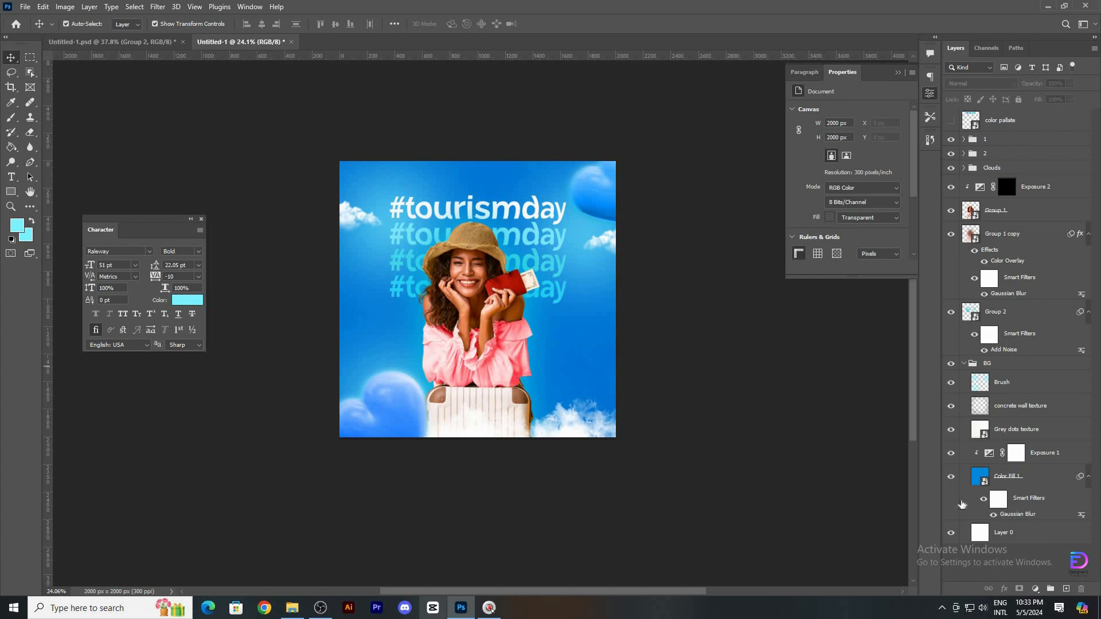
left_click(982, 502)
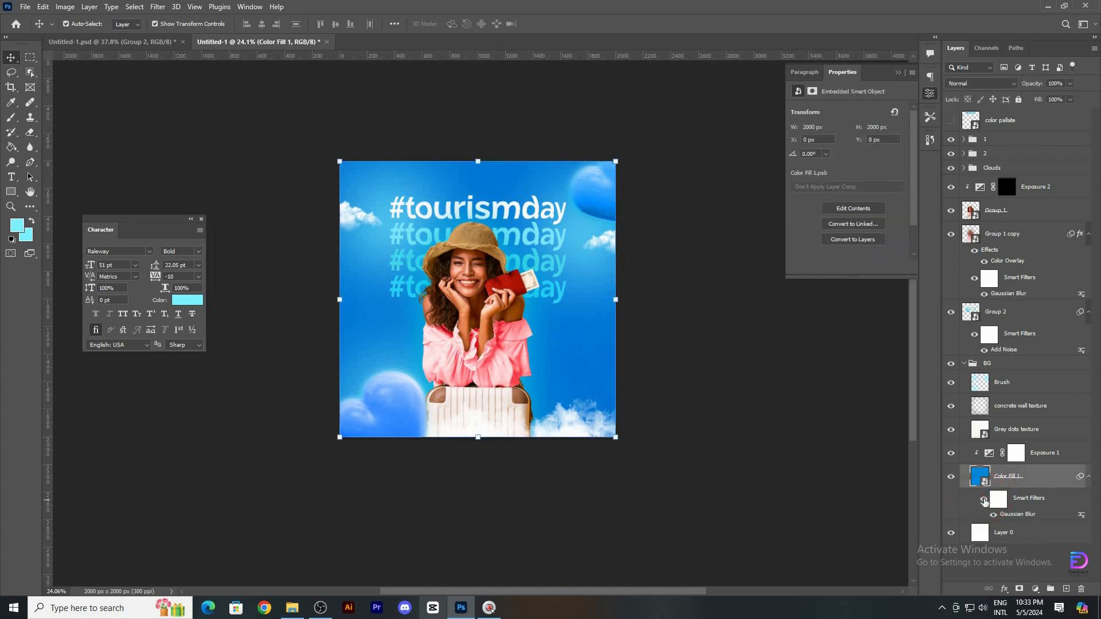
left_click(159, 8)
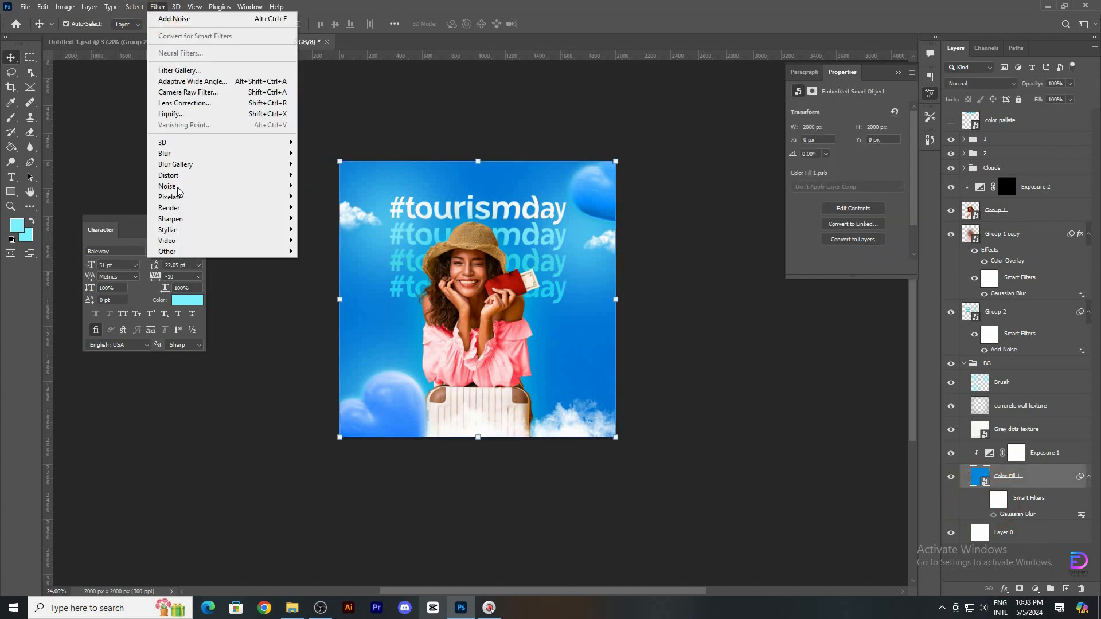
mouse_move(181, 192)
left_click(322, 188)
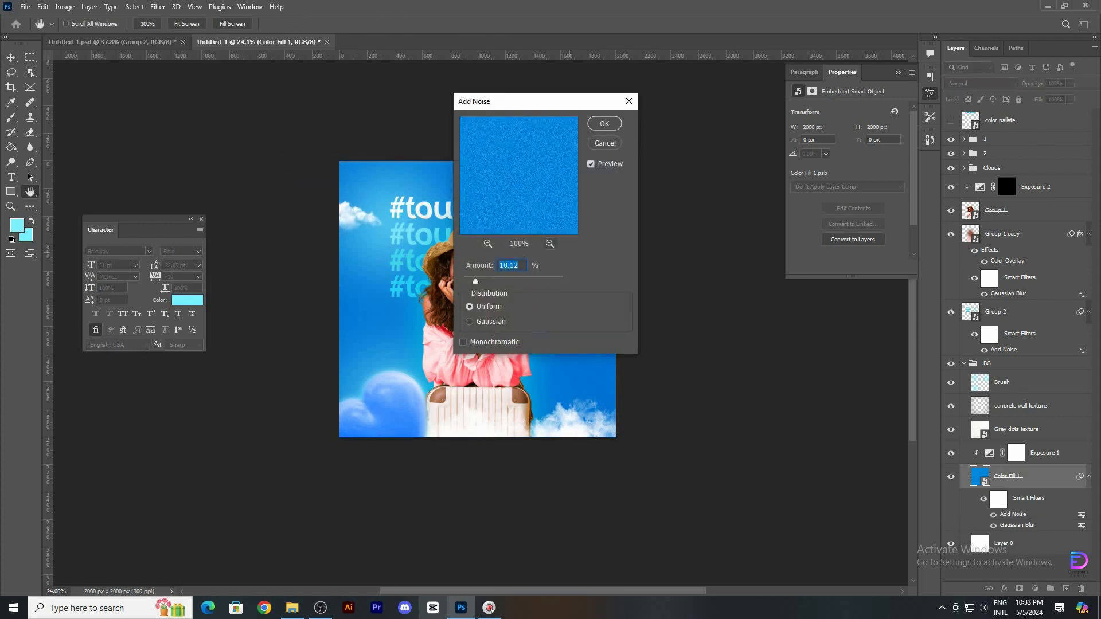
key("BackSpace")
type("5")
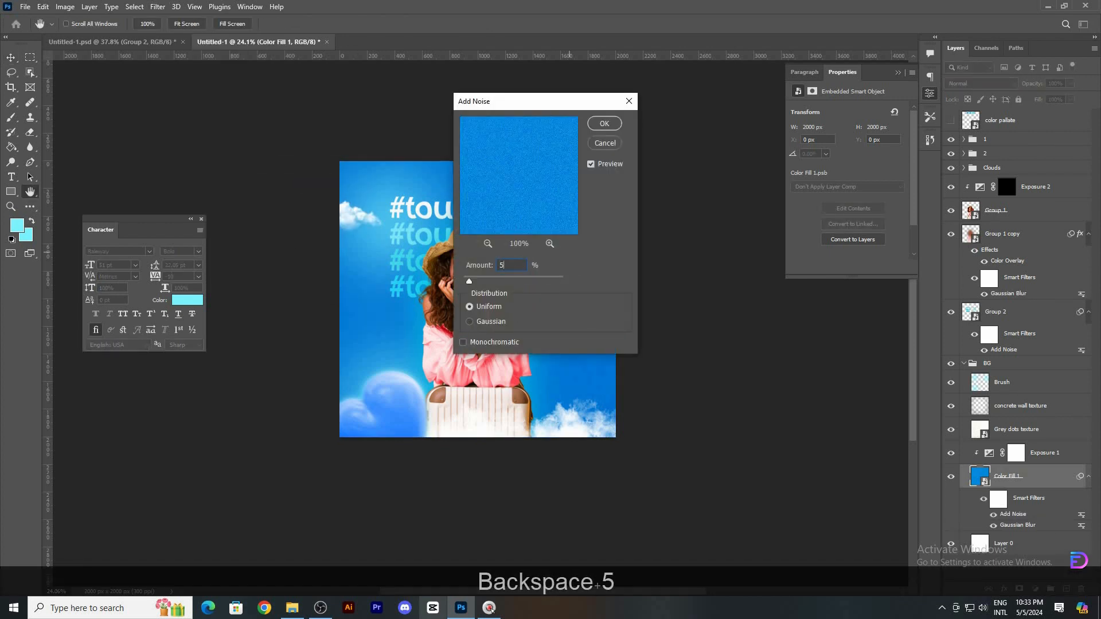
left_click(602, 124)
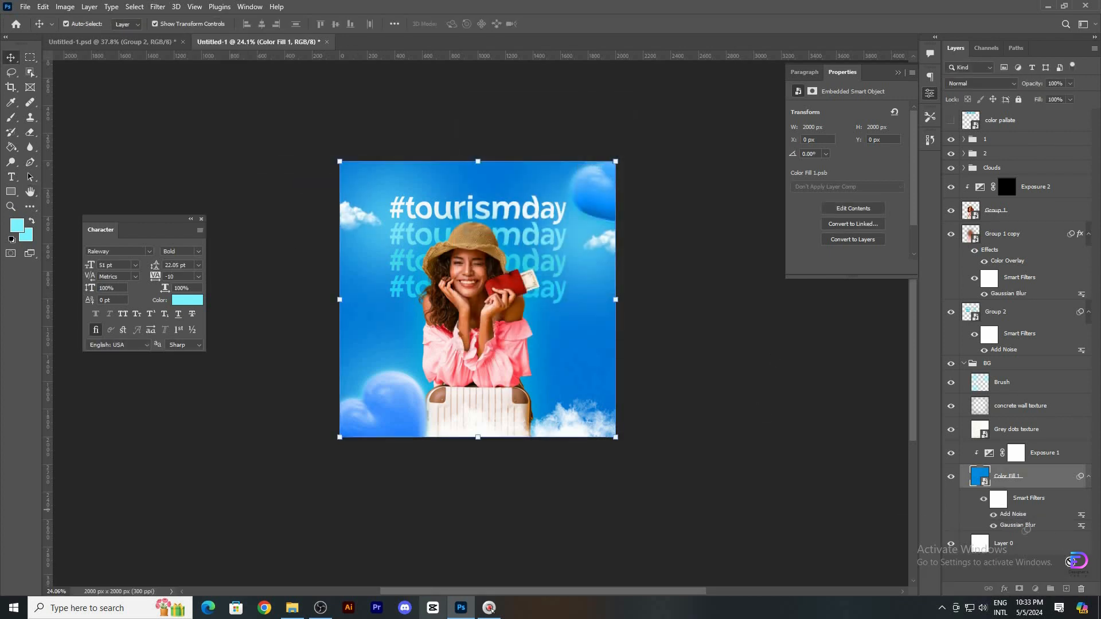
left_click_drag(1027, 528, 1081, 589)
left_click(716, 462)
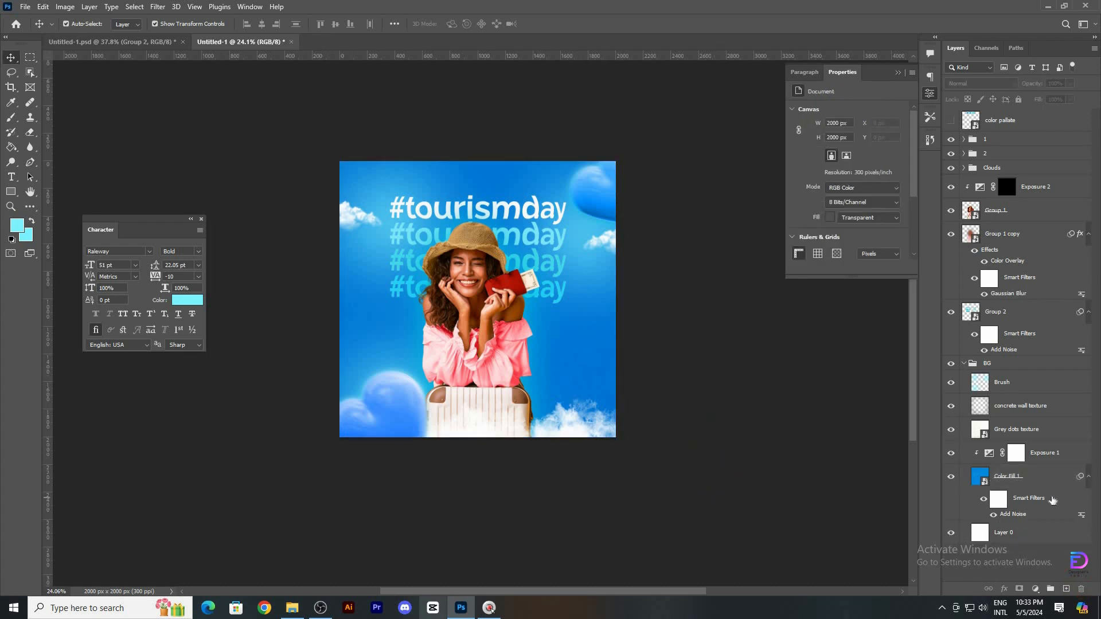
Compare the background with and without the Exposure 1 adjustment, try to delete that layer, and undo the attempt
left_click(1009, 481)
left_click(951, 453)
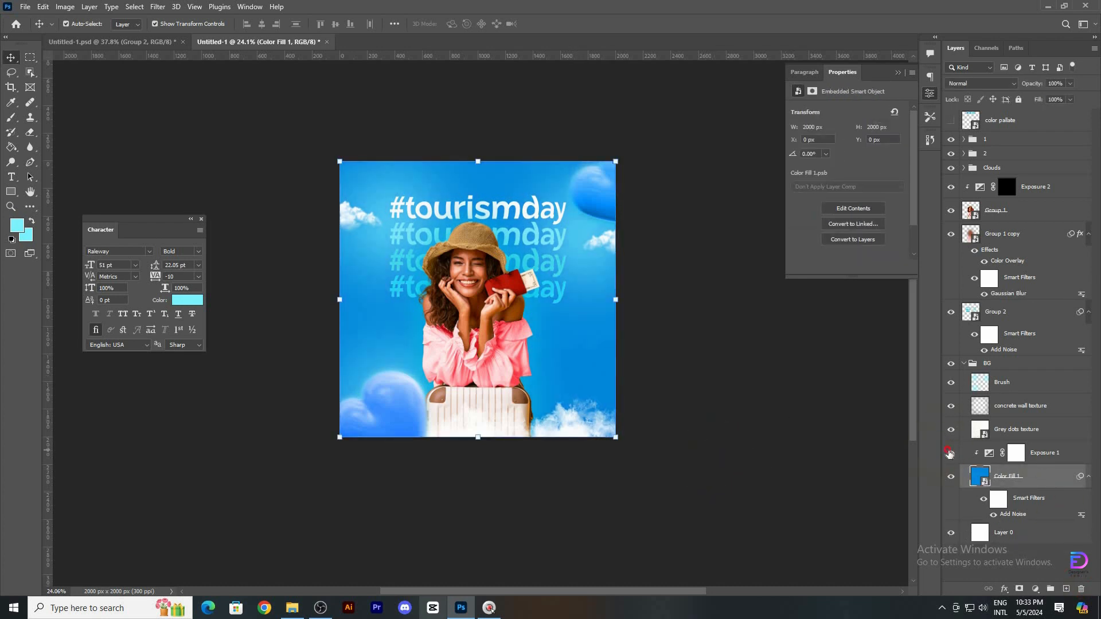
left_click(951, 453)
left_click(951, 453)
left_click_drag(1026, 458, 1081, 589)
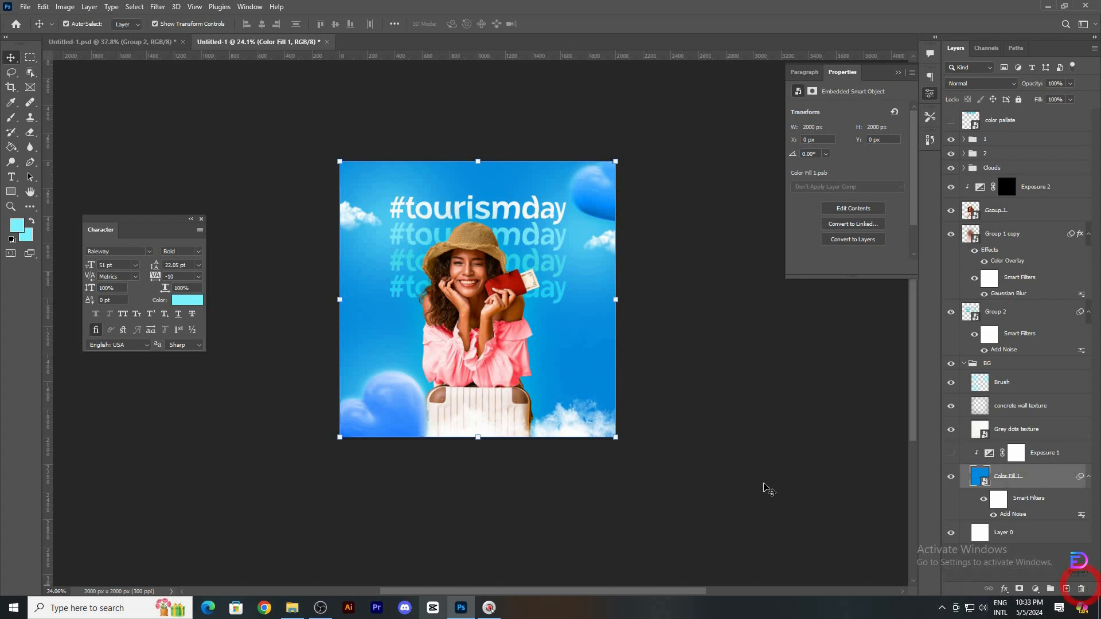
key("ctrl+z")
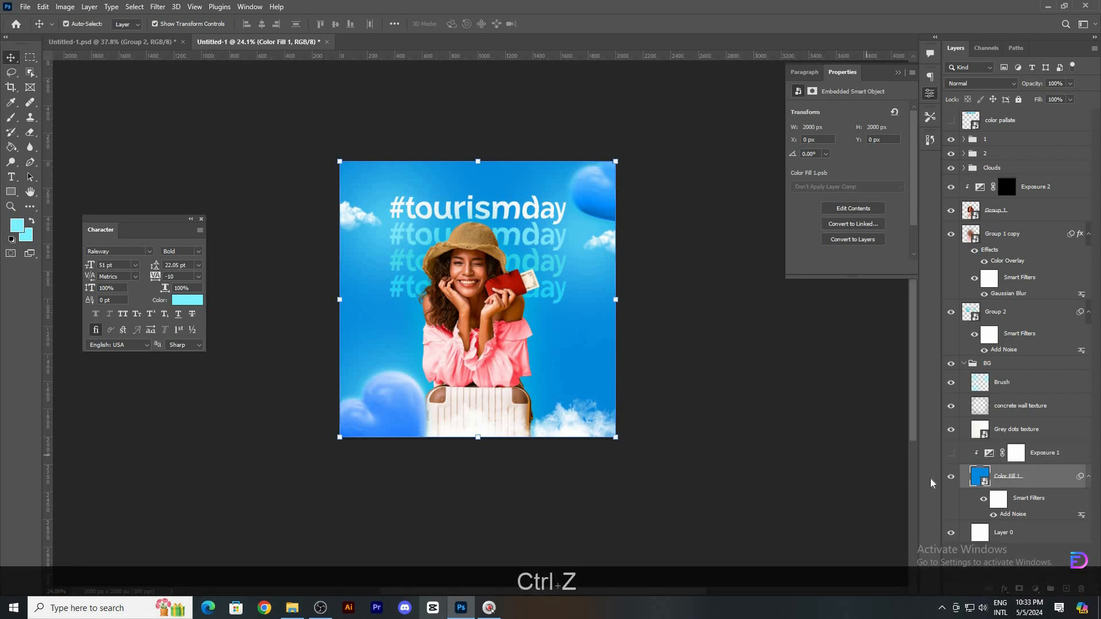
Show the Exposure 1 adjustment layer and slightly adjust its Gamma Correction
left_click(986, 455)
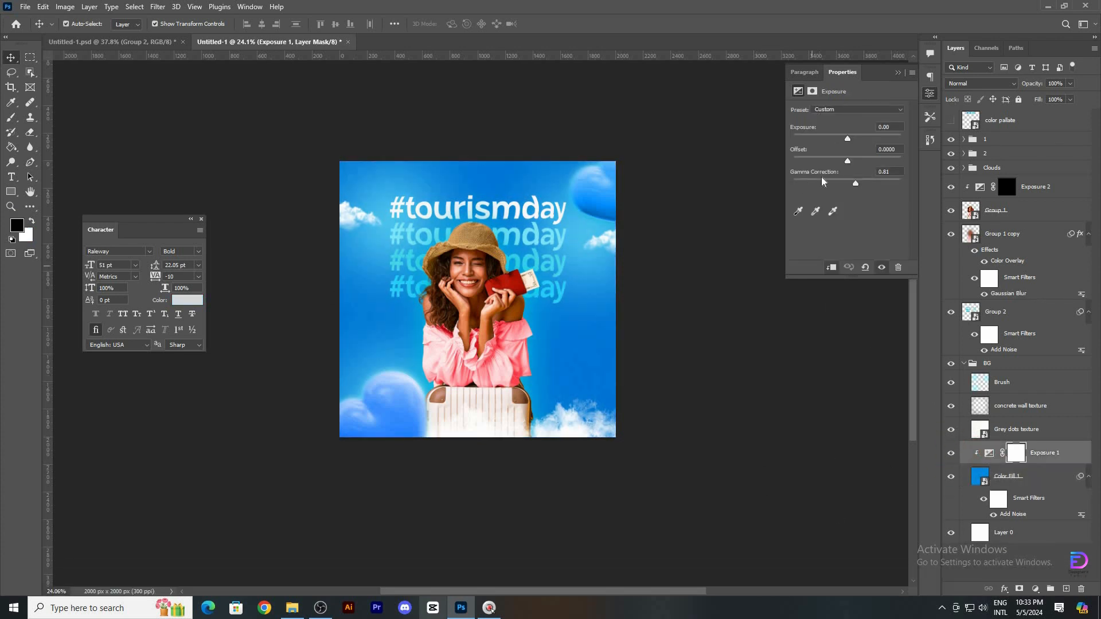
left_click_drag(849, 185, 854, 187)
left_click(761, 418)
Collapse the BG group and lock it
left_click(480, 327)
left_click(753, 319)
left_click(536, 221)
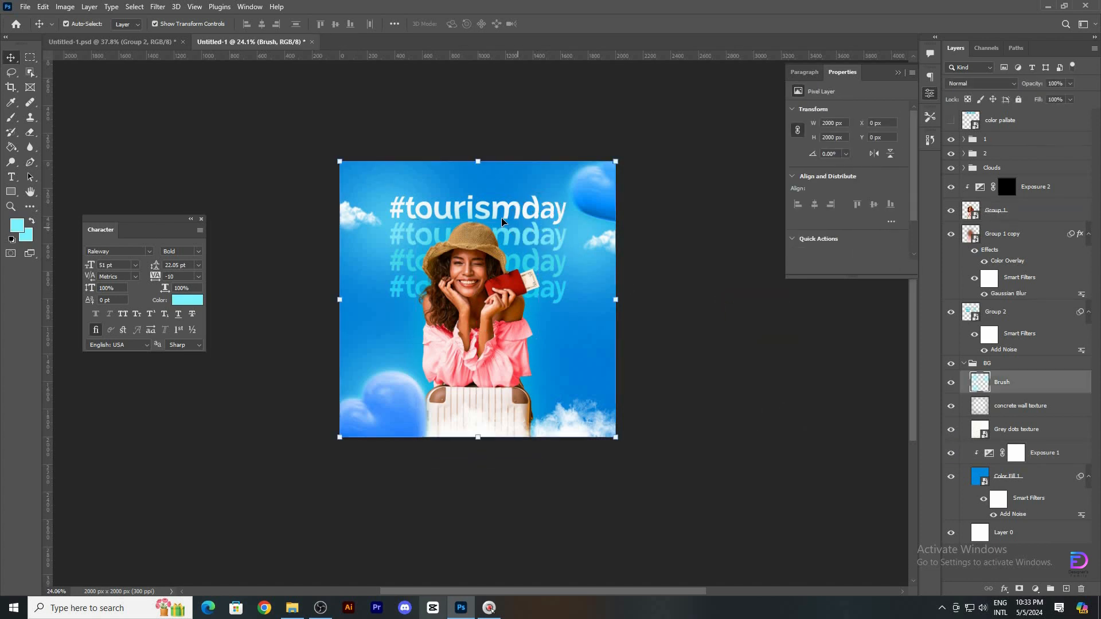
left_click(503, 212)
left_click(966, 365)
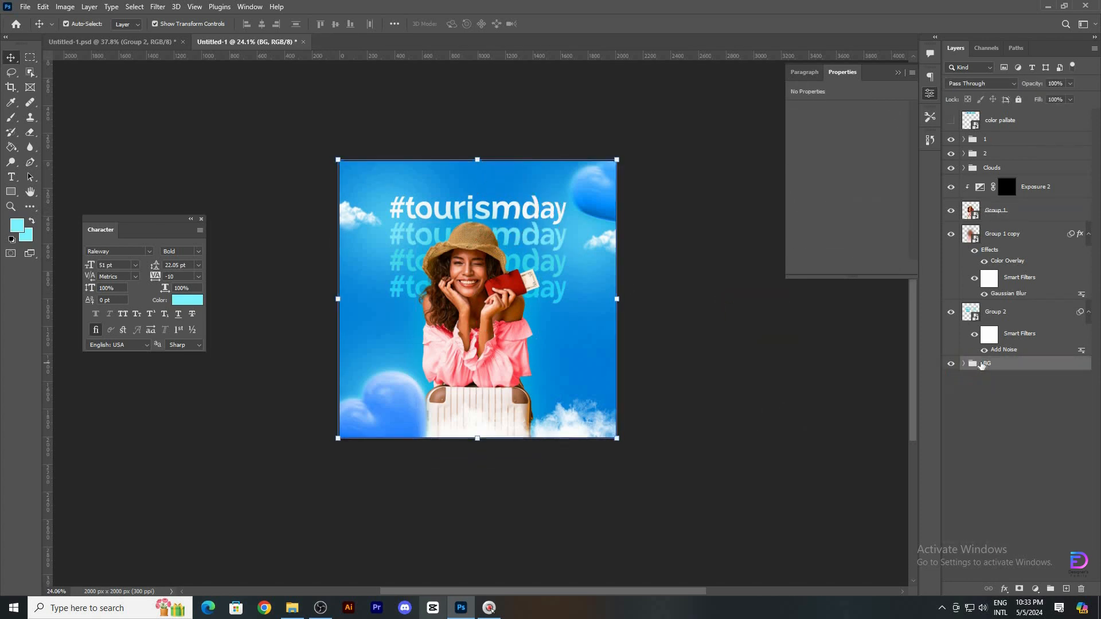
left_click(1018, 99)
left_click(666, 390)
Try to enlarge the #tourismday smart object by setting the font size to 52 pt
left_click(560, 229)
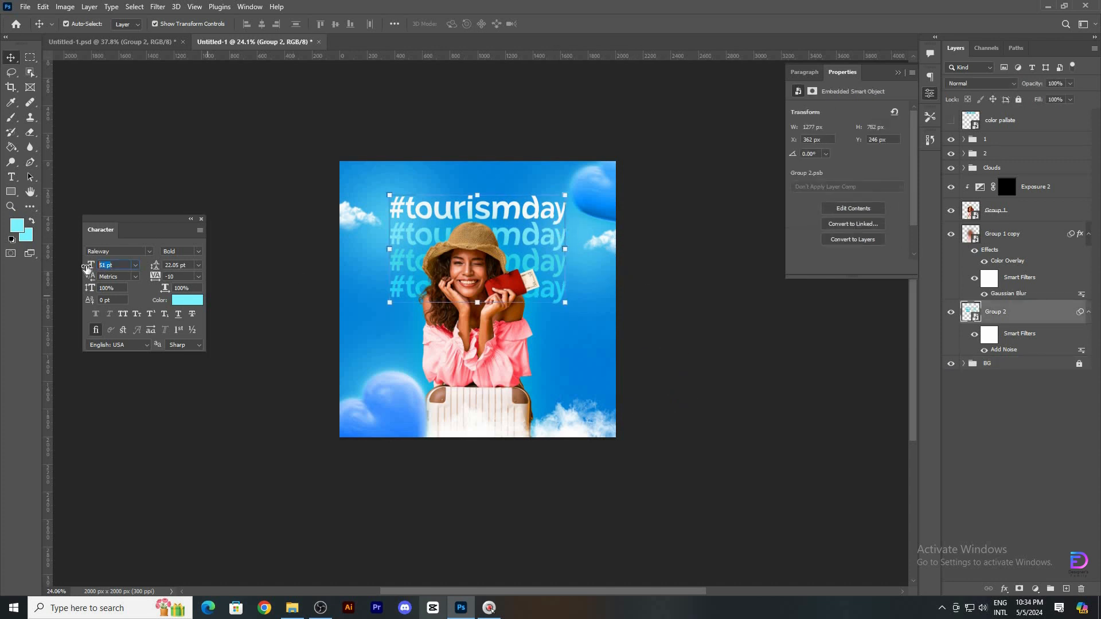
key("Up")
left_click(717, 329)
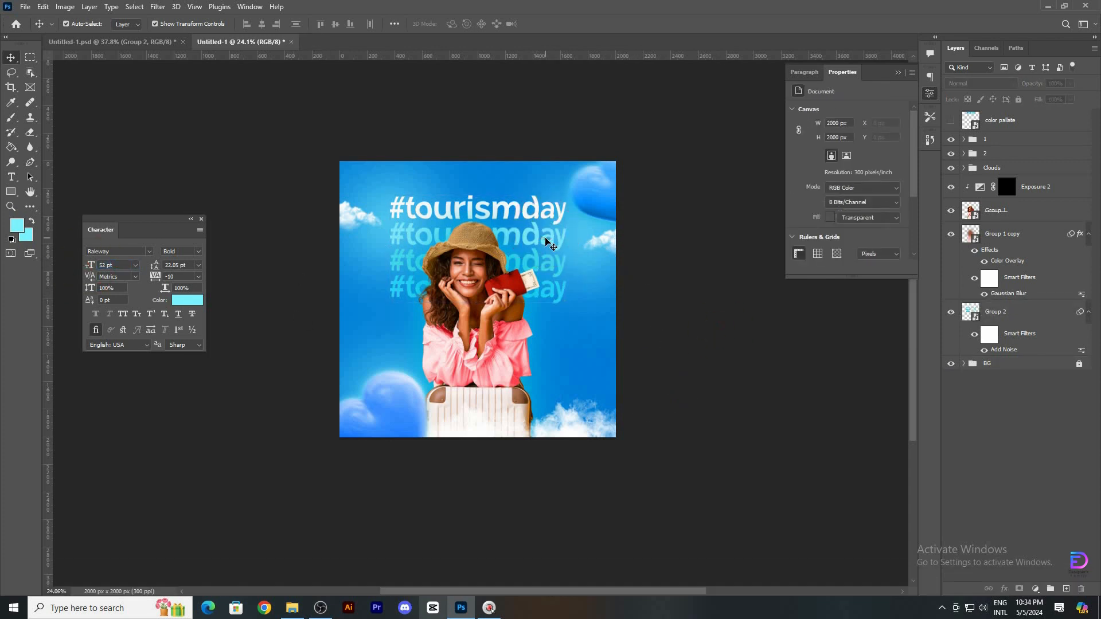
Centre the #tourismday smart object horizontally on the canvas and show the guides
left_click(1028, 316)
key("ctrl+a")
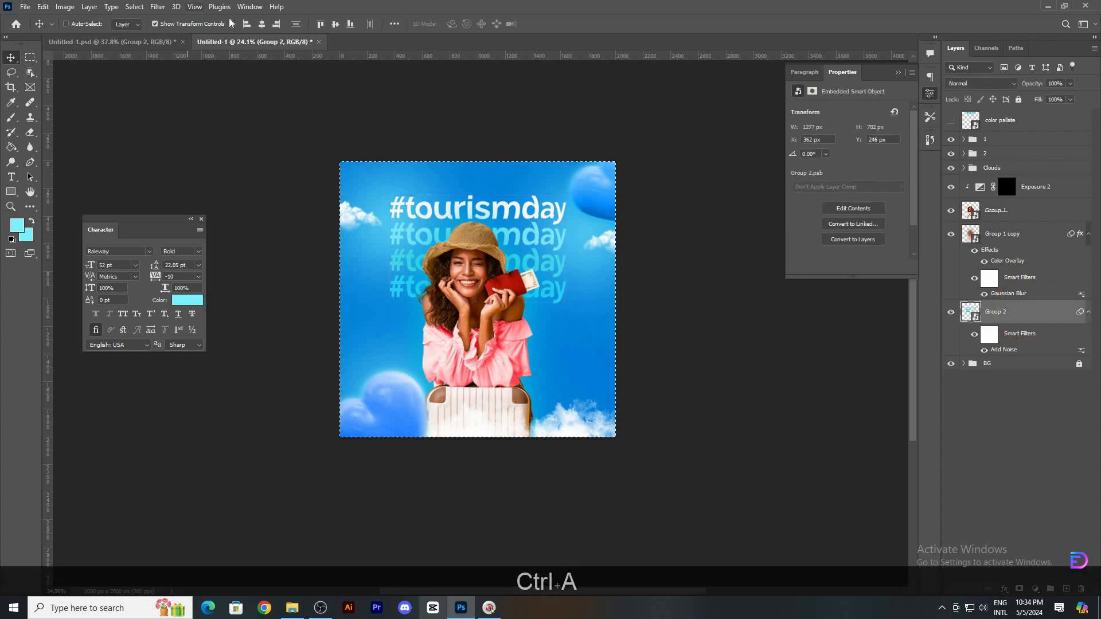
left_click(261, 25)
key("ctrl+d")
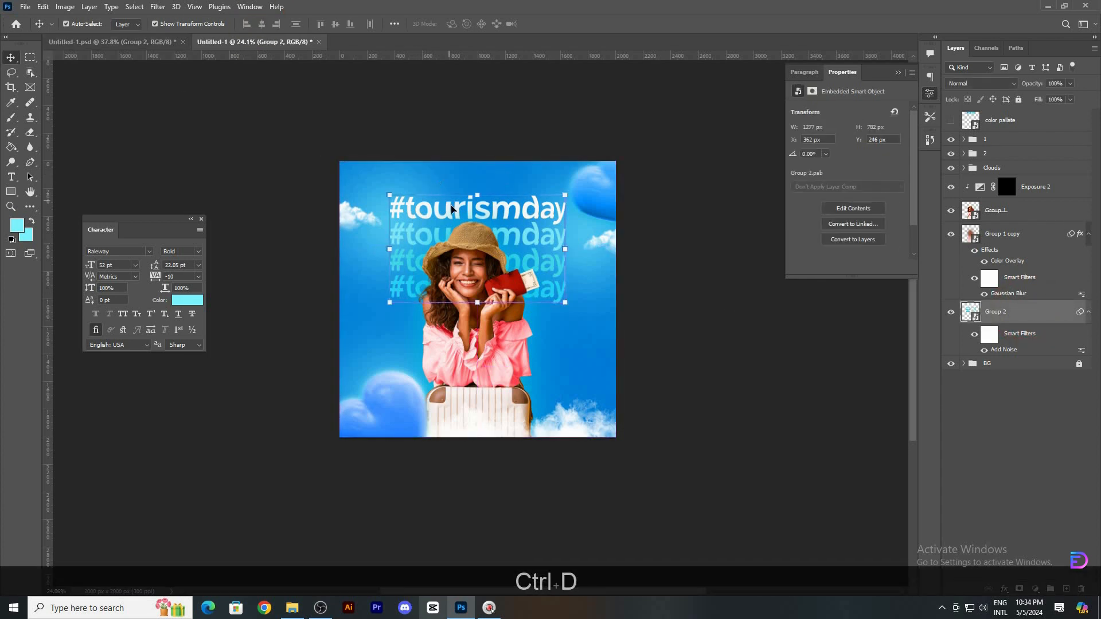
left_click(750, 371)
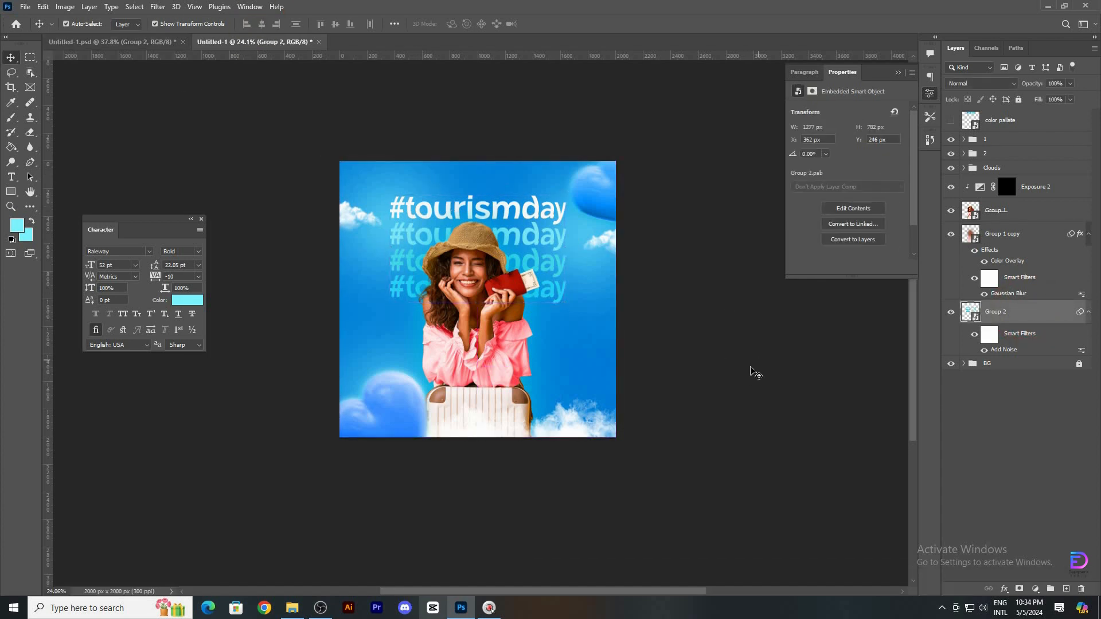
key("ctrl+semicolon")
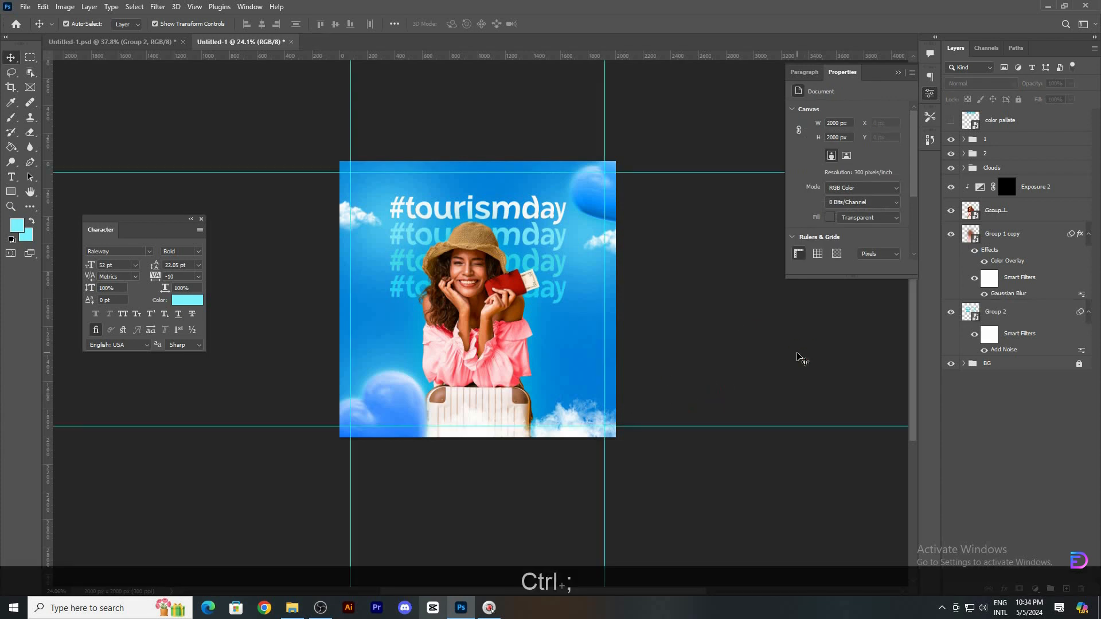
Scale the #tourismday smart object up to 107.43% and nudge it slightly down with the guides shown
key("ctrl+semicolon")
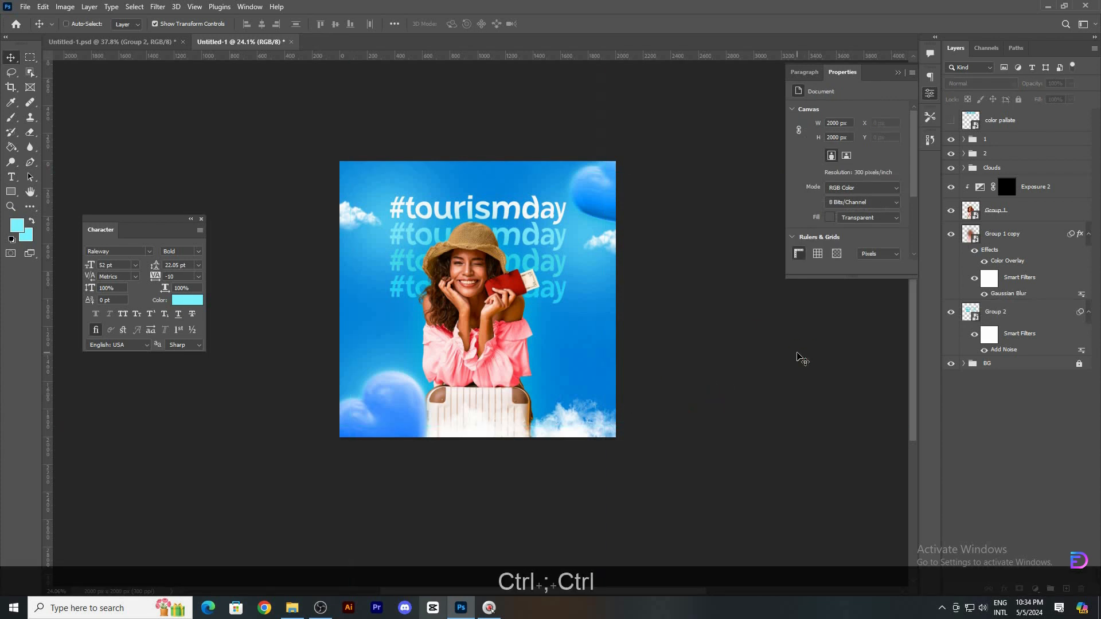
key("ctrl+semicolon")
left_click(712, 320)
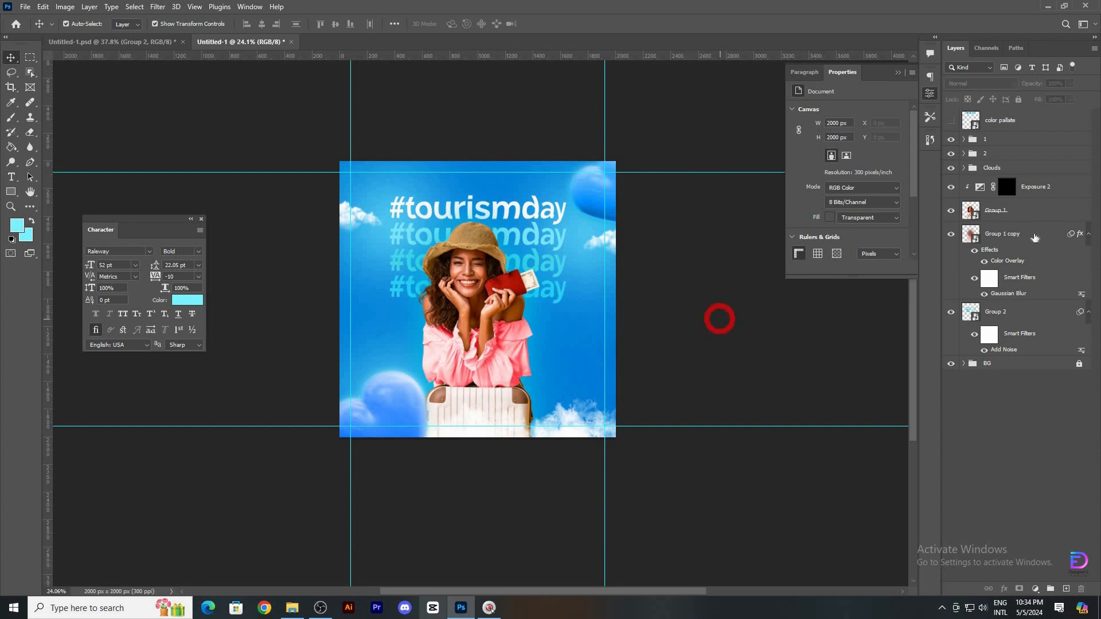
key("ctrl+t")
left_click_drag(473, 310, 473, 317)
key("Up")
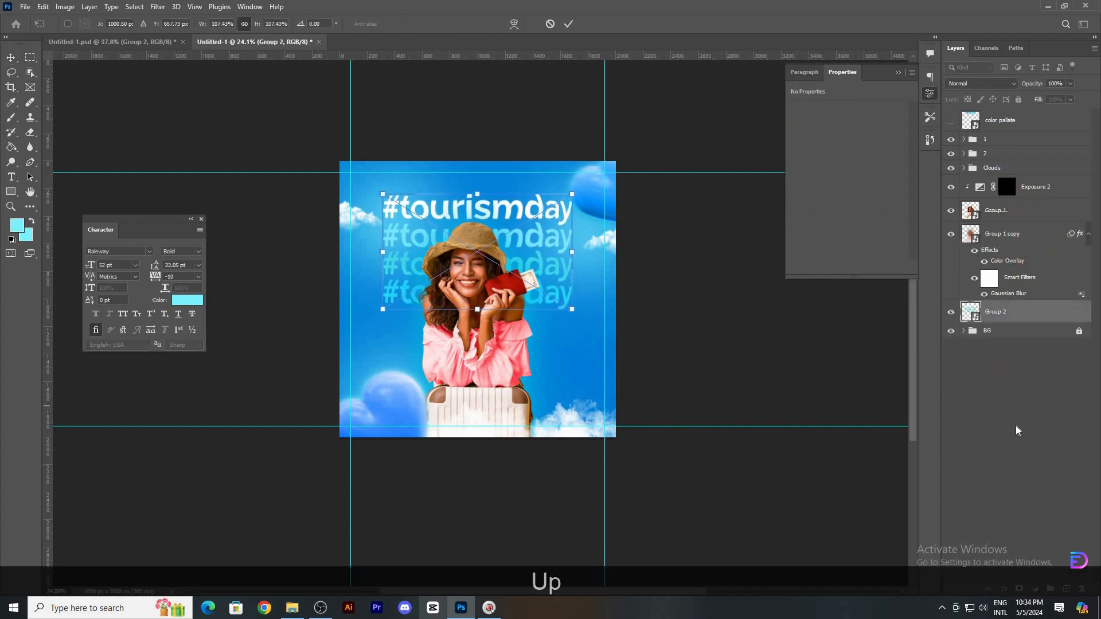
key("Down")
key("Down")
key("Down")
key("Down")
left_click(559, 91)
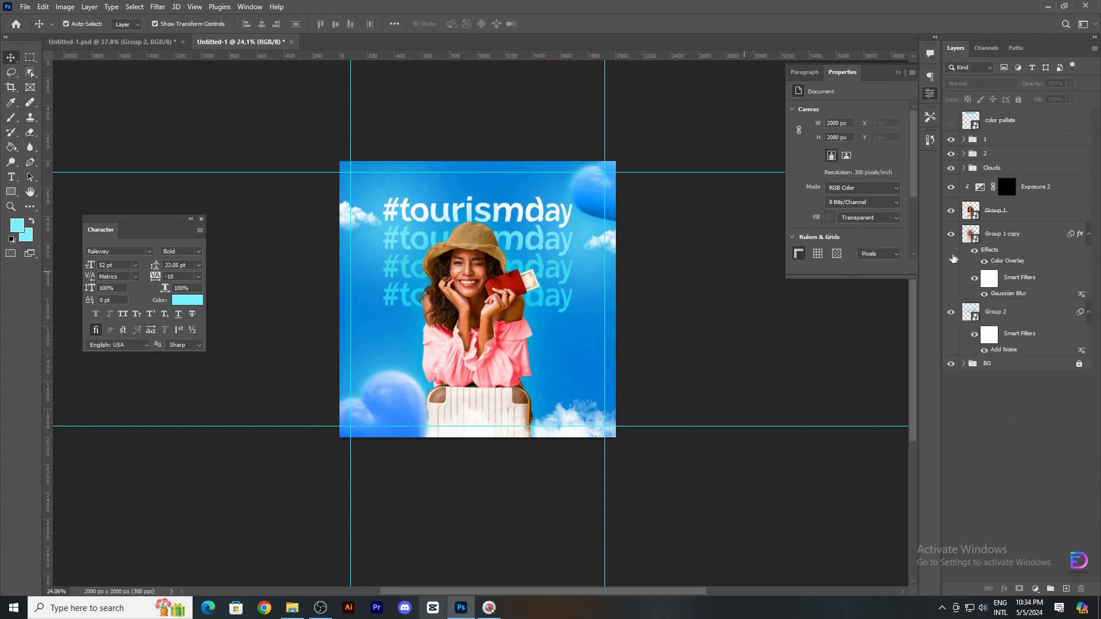
Group the woman's smart object, its blurred copy and the Exposure 2 adjustment layer, and hide the guides
left_click(1035, 186)
left_click(1009, 312, "shift")
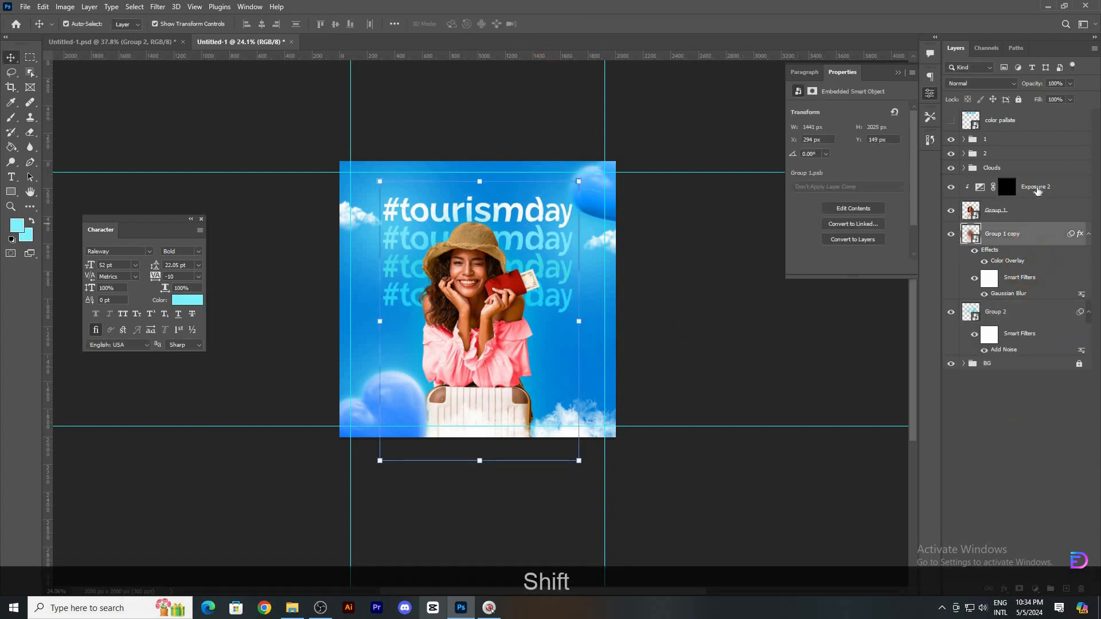
key("ctrl+g")
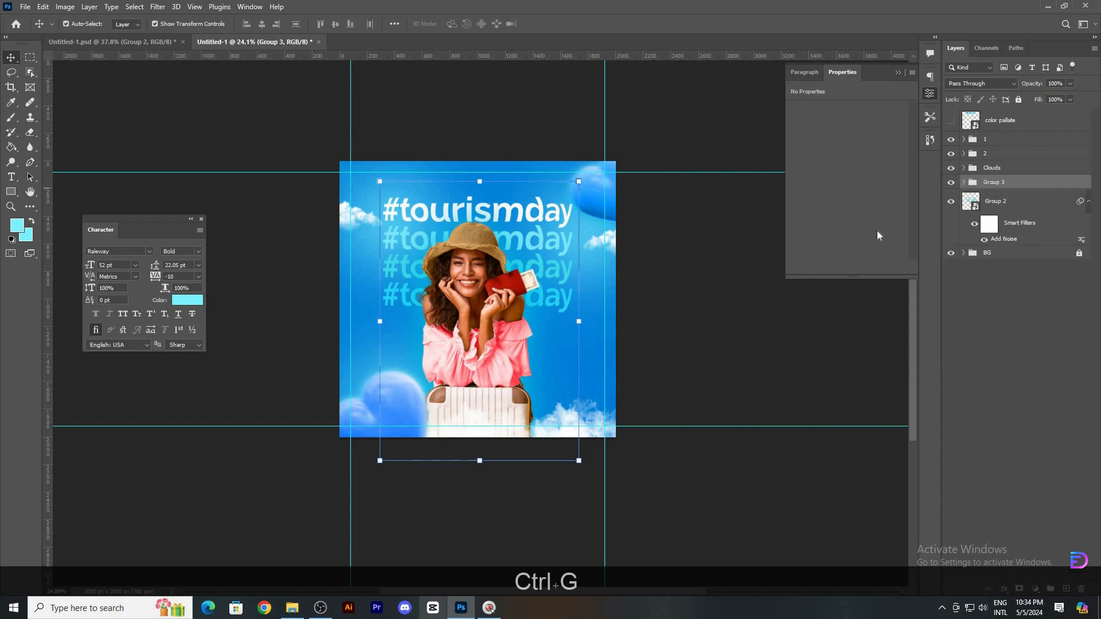
left_click(1021, 316)
key("ctrl+semicolon")
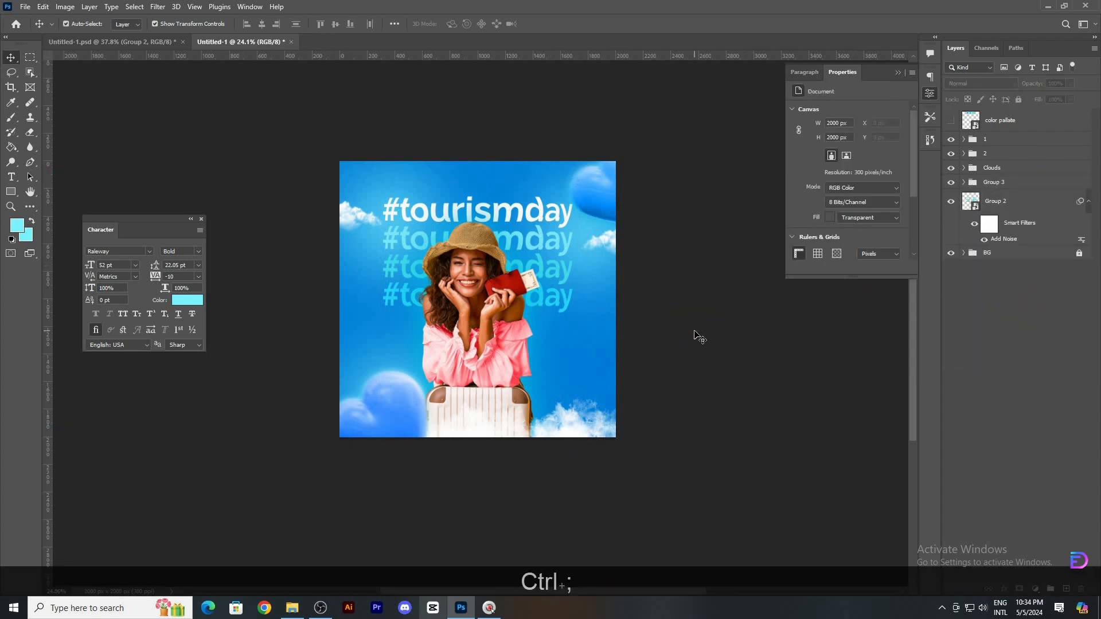
Add a Color Lookup adjustment layer above all layers using the 3Strip.look 3D LUT and compare the design without it
left_click_drag(695, 337, 832, 344)
left_click(1035, 589)
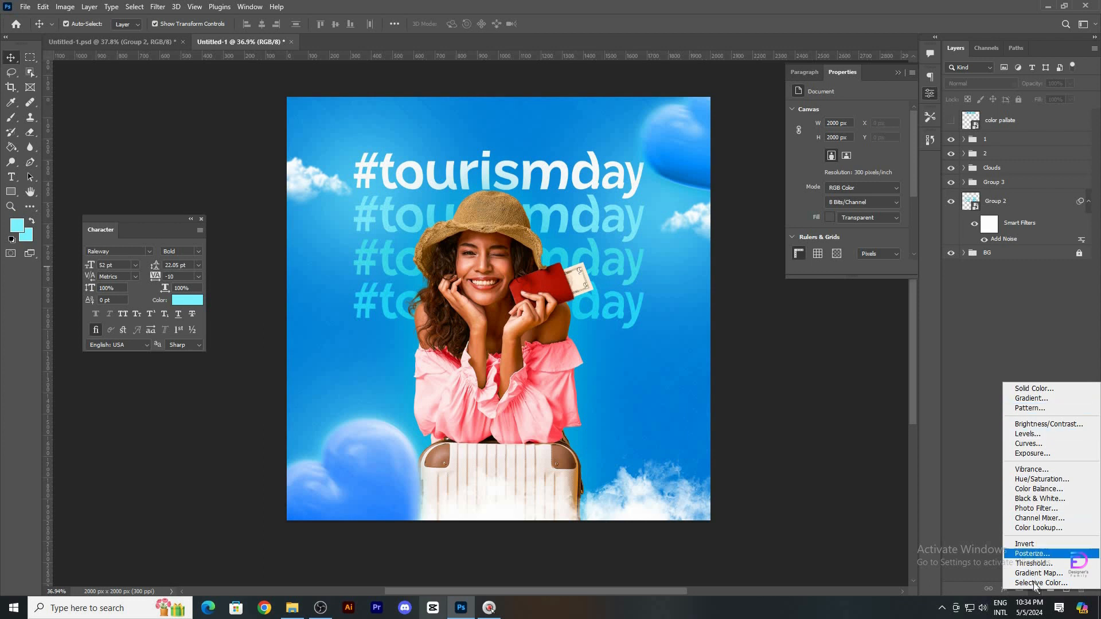
left_click(1039, 527)
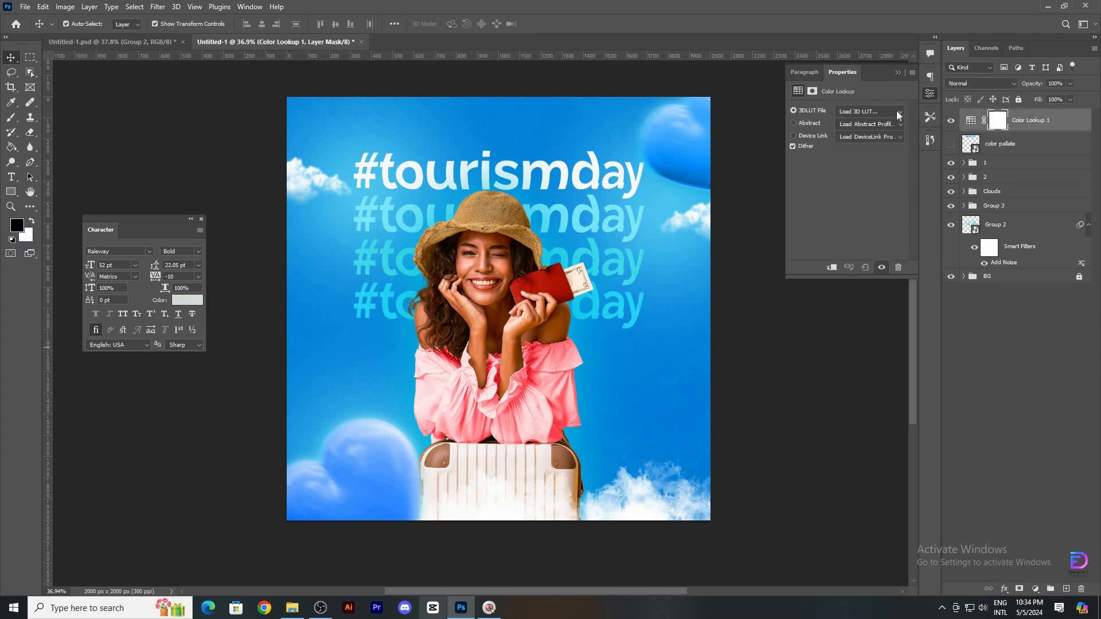
left_click(898, 113)
left_click(866, 155)
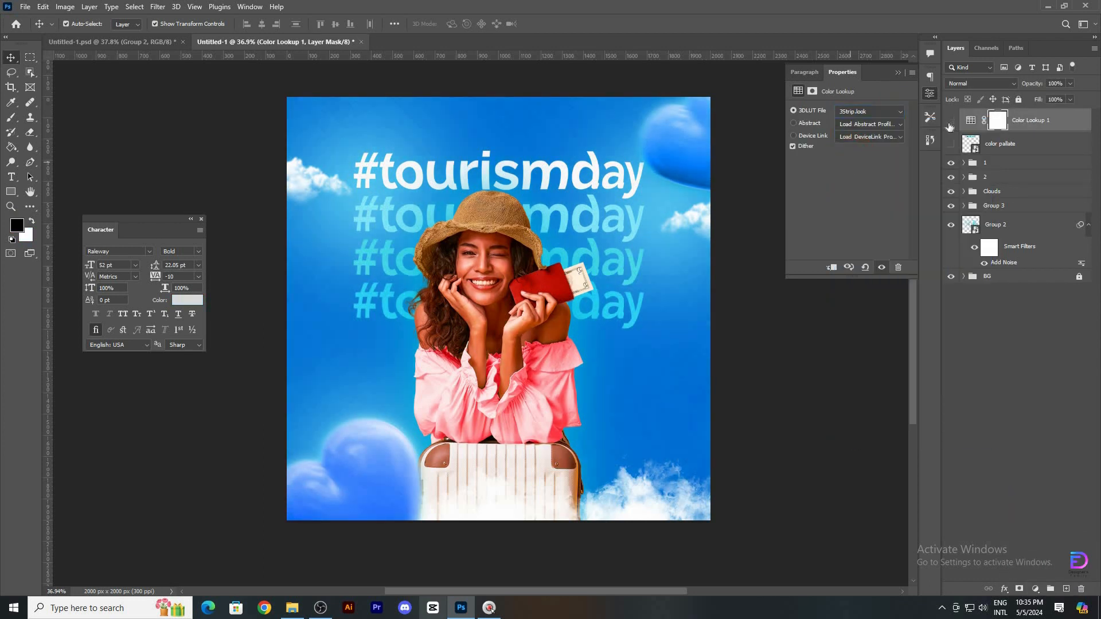
left_click(950, 125)
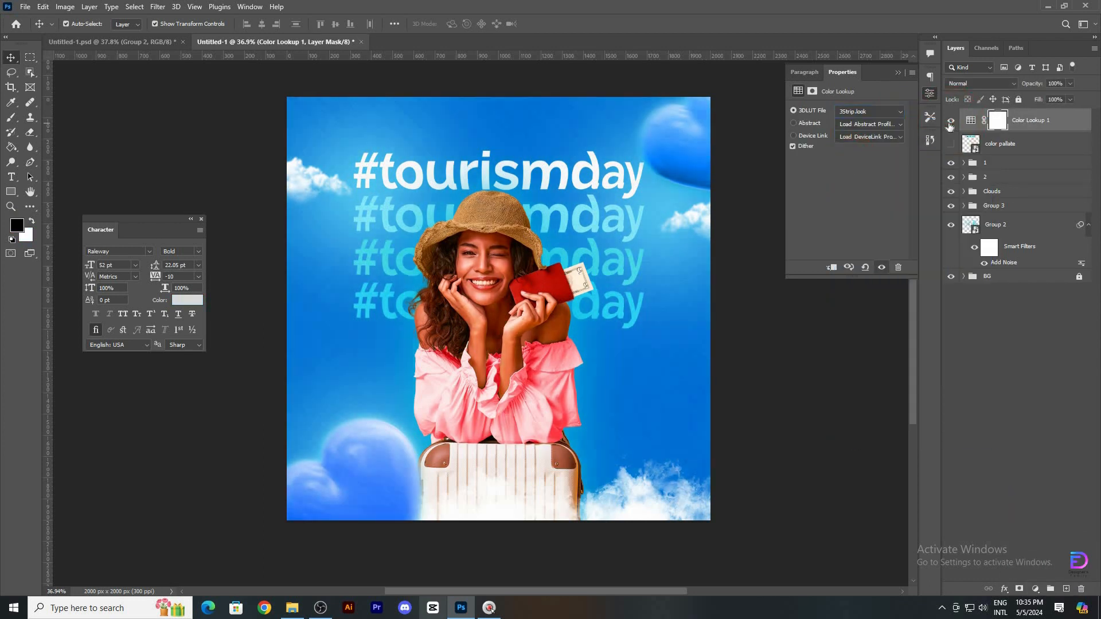
Set the Color Lookup layer's blend mode to Darker Color and toggle its visibility to compare the effect
left_click(979, 84)
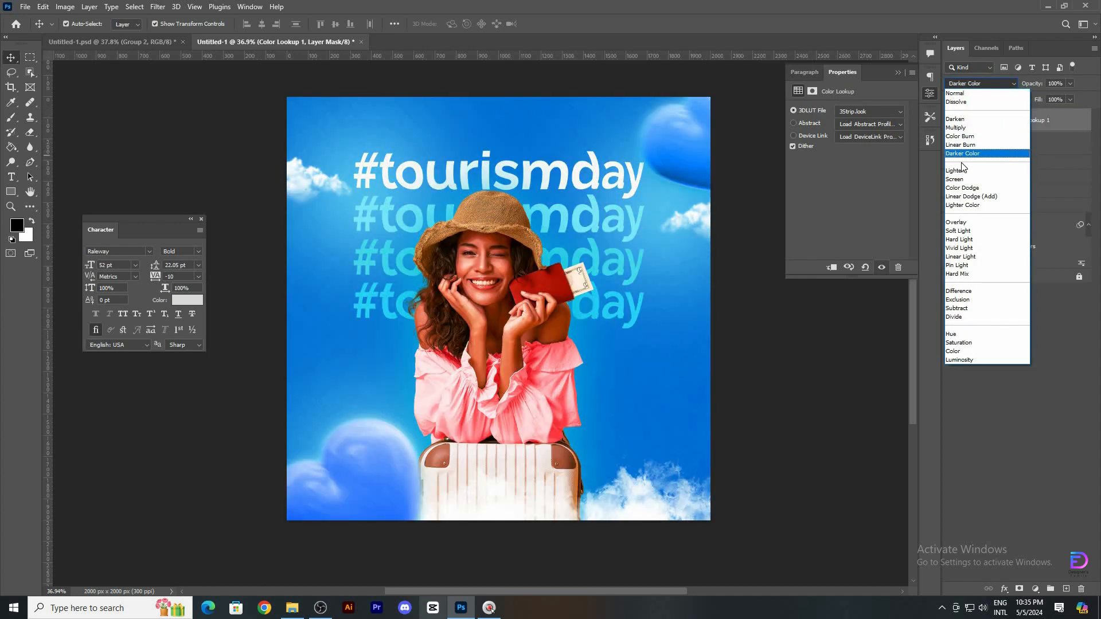
left_click(963, 154)
left_click(951, 121)
left_click(950, 120)
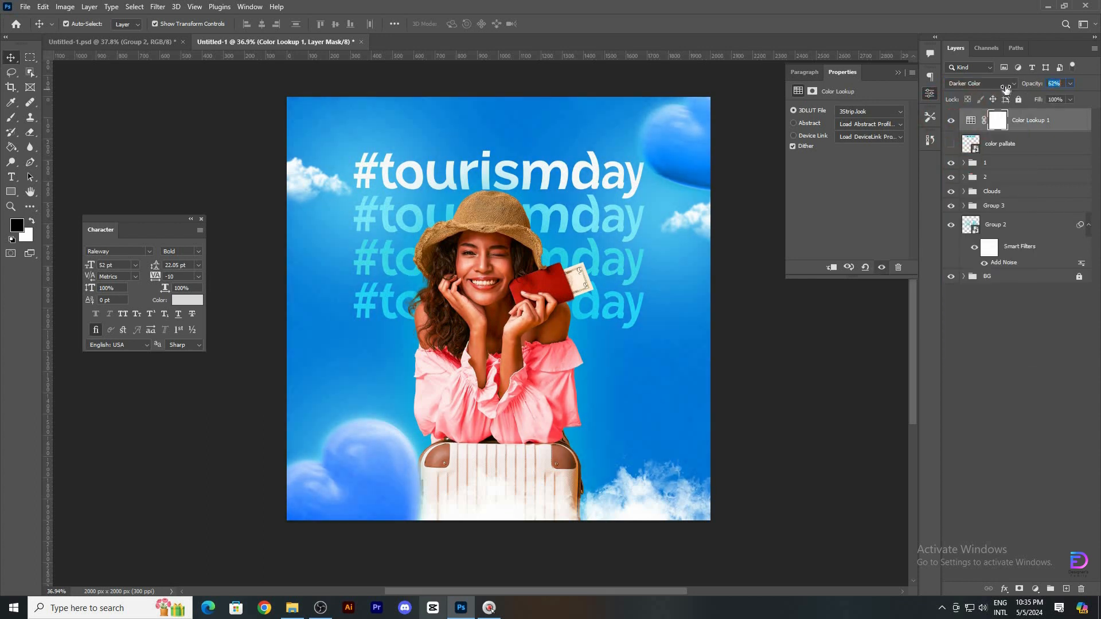
Compare the design with and without the Color Lookup layer, and lower the layer's opacity to just under 50%
left_click(951, 121)
left_click(951, 122)
left_click(1058, 84)
key("shift+Down")
key("Down")
key("Down")
key("Down")
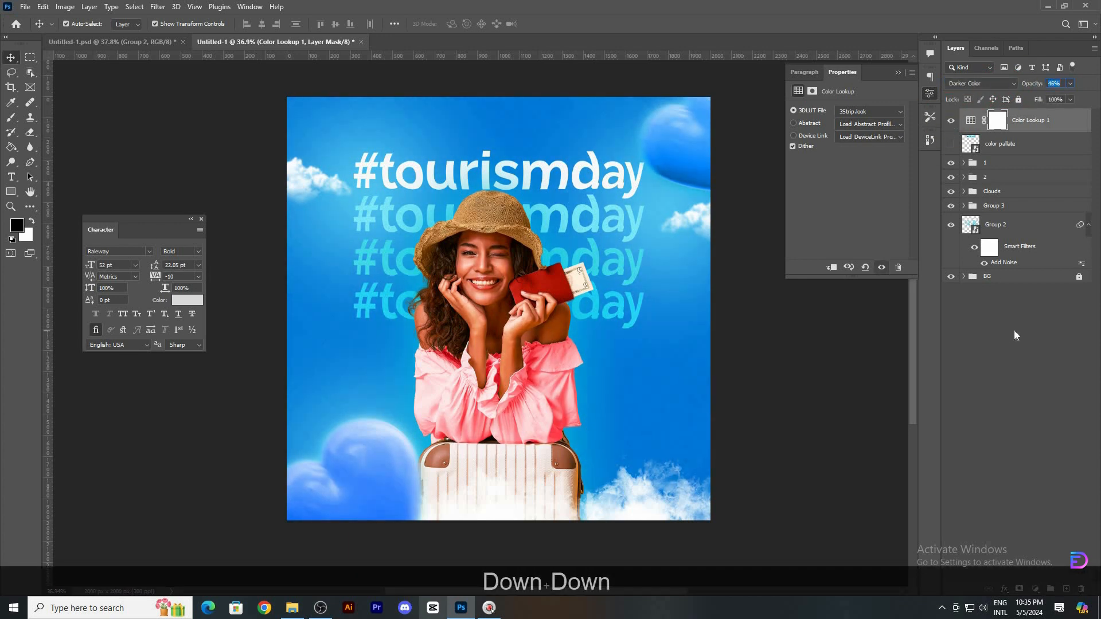
left_click(1020, 337)
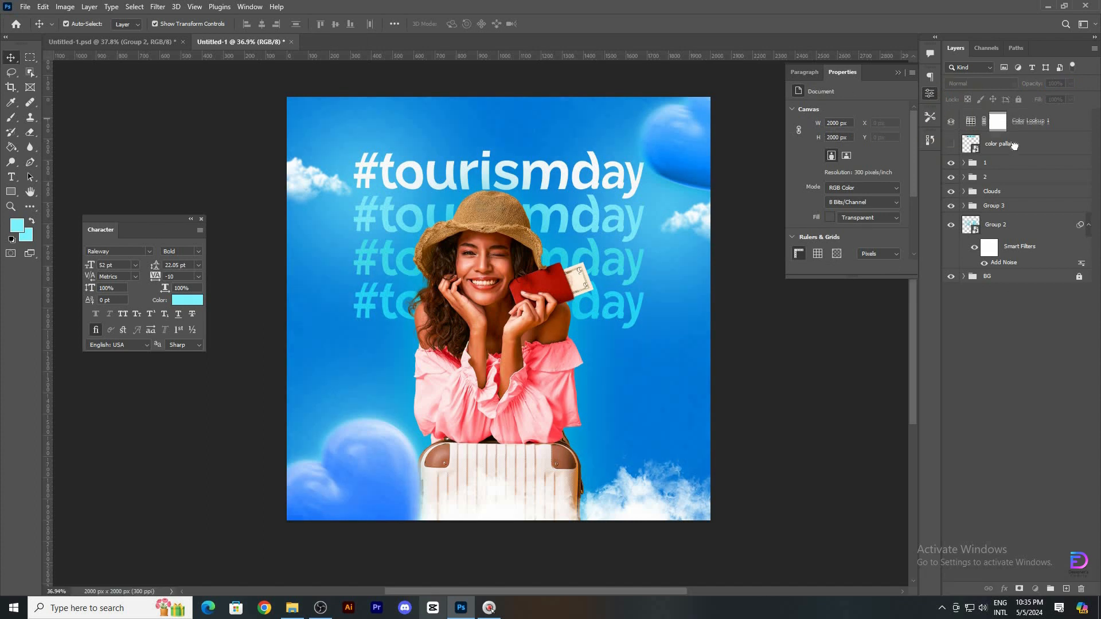